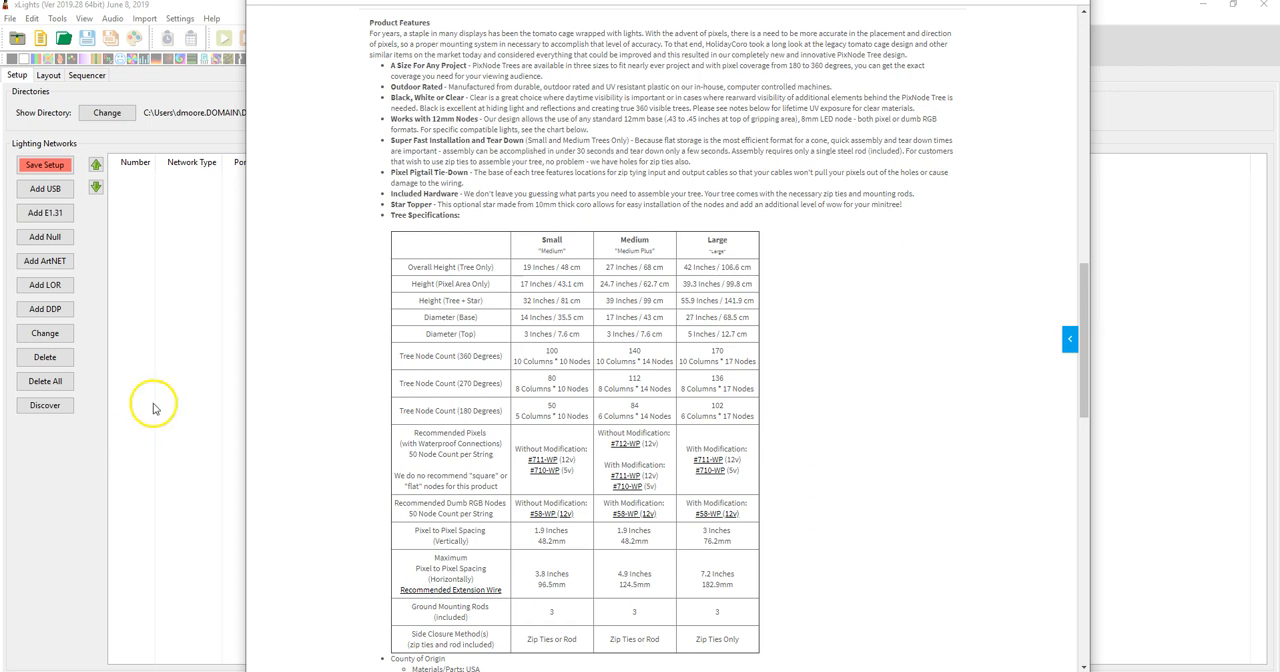
Examine the tree specifications table for the overall heights and the 360 and 180 degree node counts, focusing on the small tree
{"action": "left_click_drag", "start_coordinate": [522, 267], "coordinate": [745, 268]}
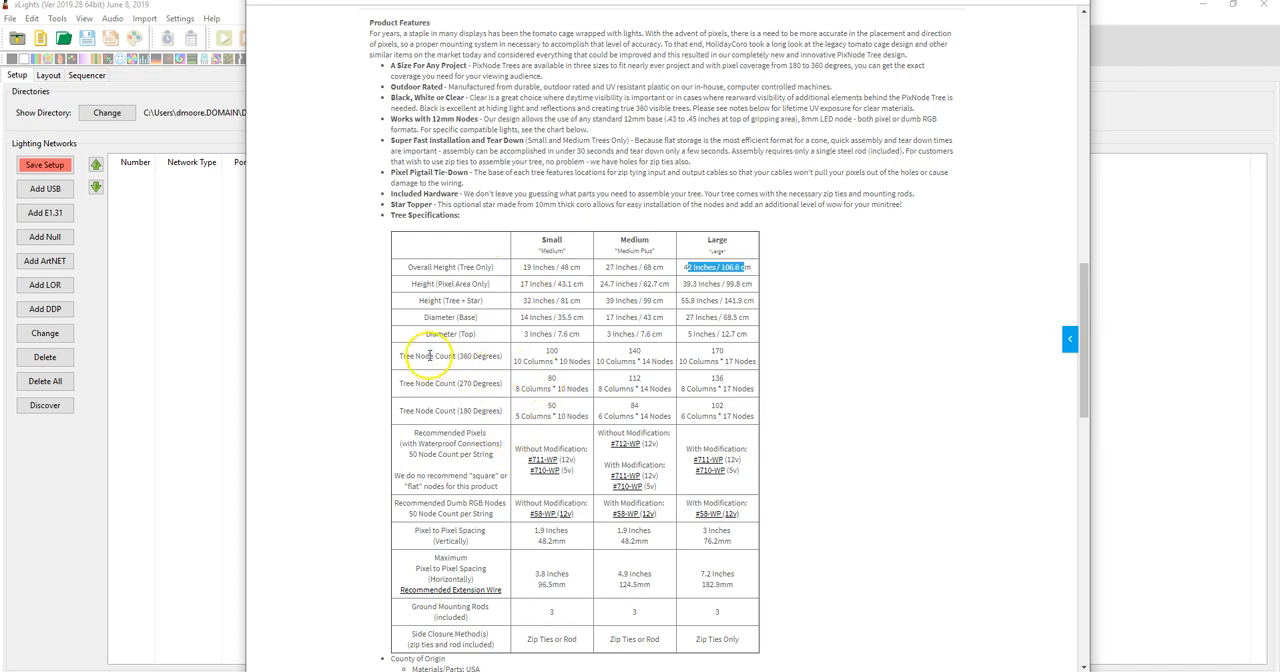
{"action": "left_click_drag", "start_coordinate": [430, 356], "coordinate": [432, 408]}
{"action": "left_click", "coordinate": [500, 352]}
{"action": "left_click_drag", "start_coordinate": [476, 356], "coordinate": [445, 356]}
{"action": "left_click_drag", "start_coordinate": [484, 411], "coordinate": [448, 411]}
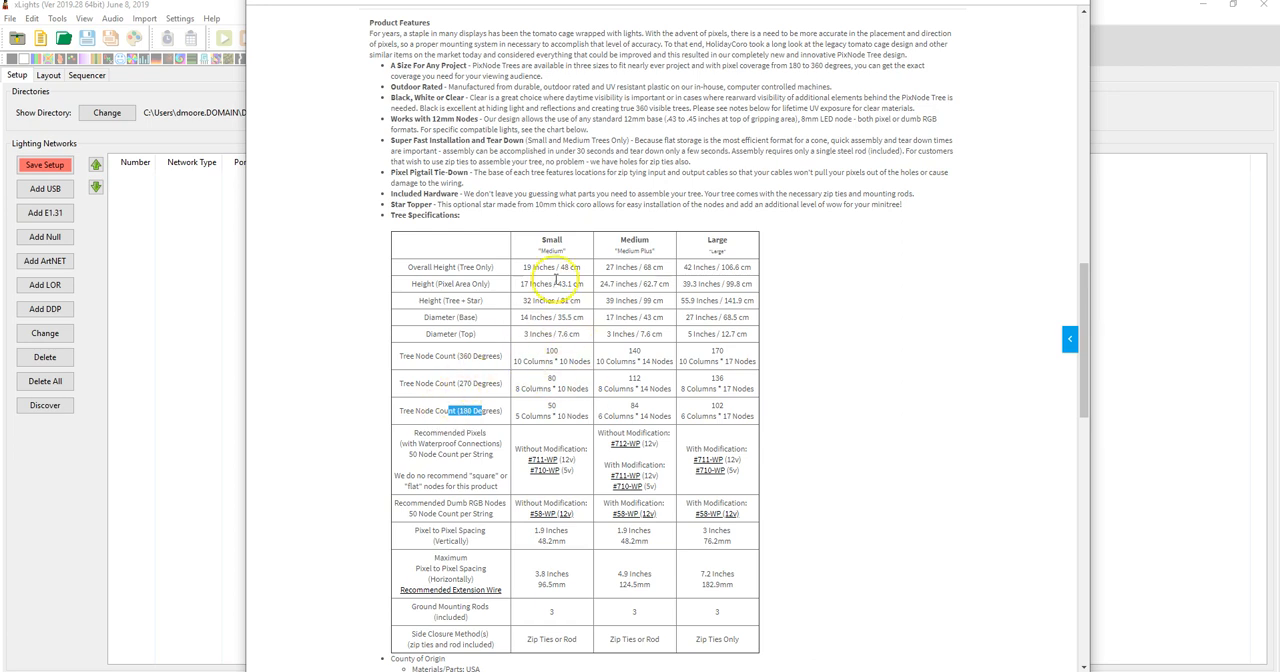
{"action": "left_click", "coordinate": [539, 405]}
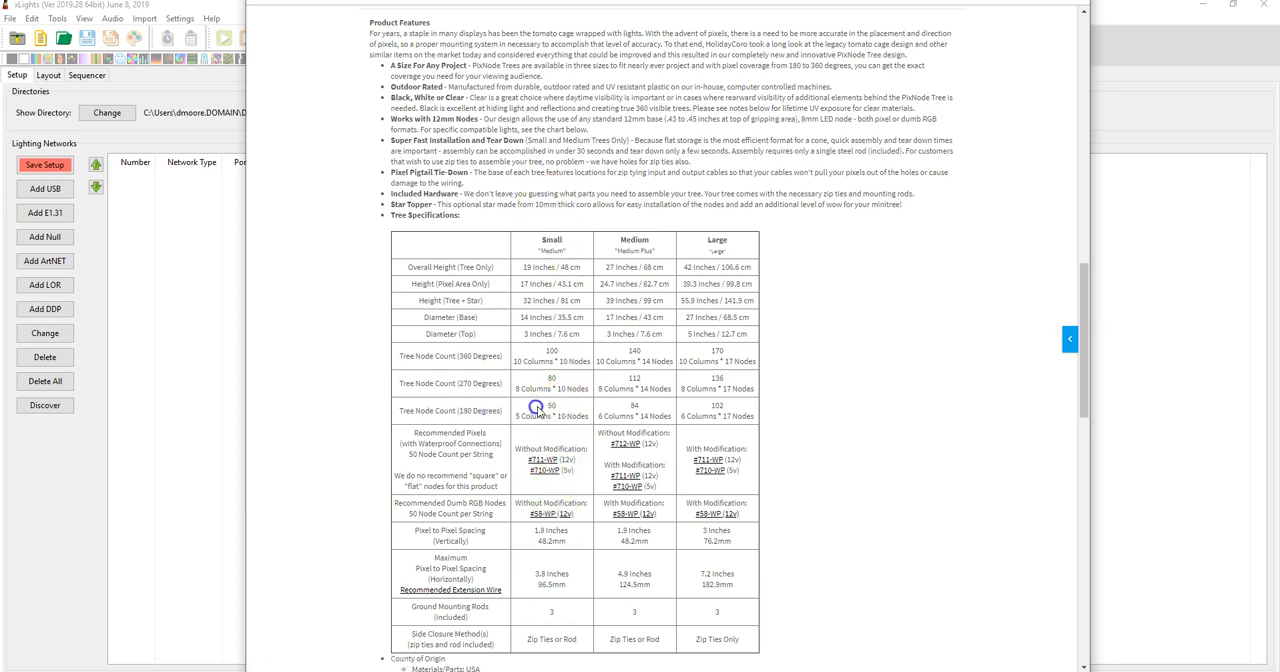
{"action": "left_click_drag", "start_coordinate": [539, 405], "coordinate": [587, 417]}
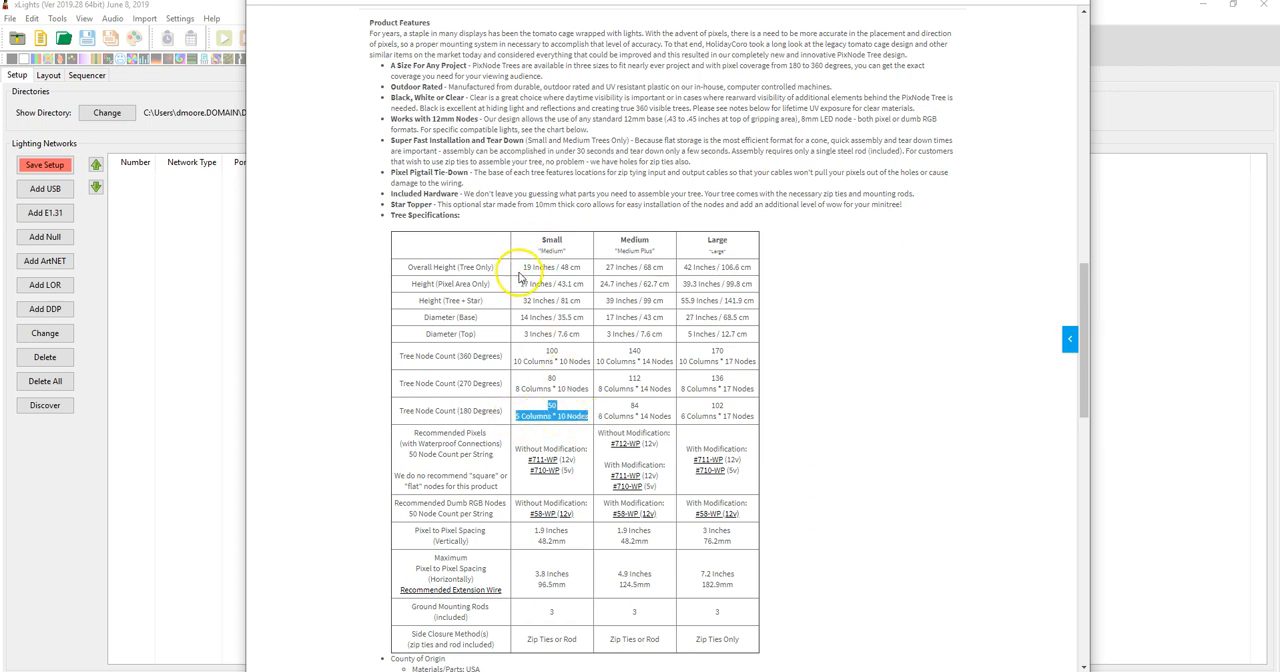
{"action": "left_click_drag", "start_coordinate": [521, 267], "coordinate": [577, 270]}
Compare the 778-19 PixNode tree wiring diagram with the small tree's 270 degree node count in the specifications table
{"action": "left_click", "coordinate": [771, 671]}
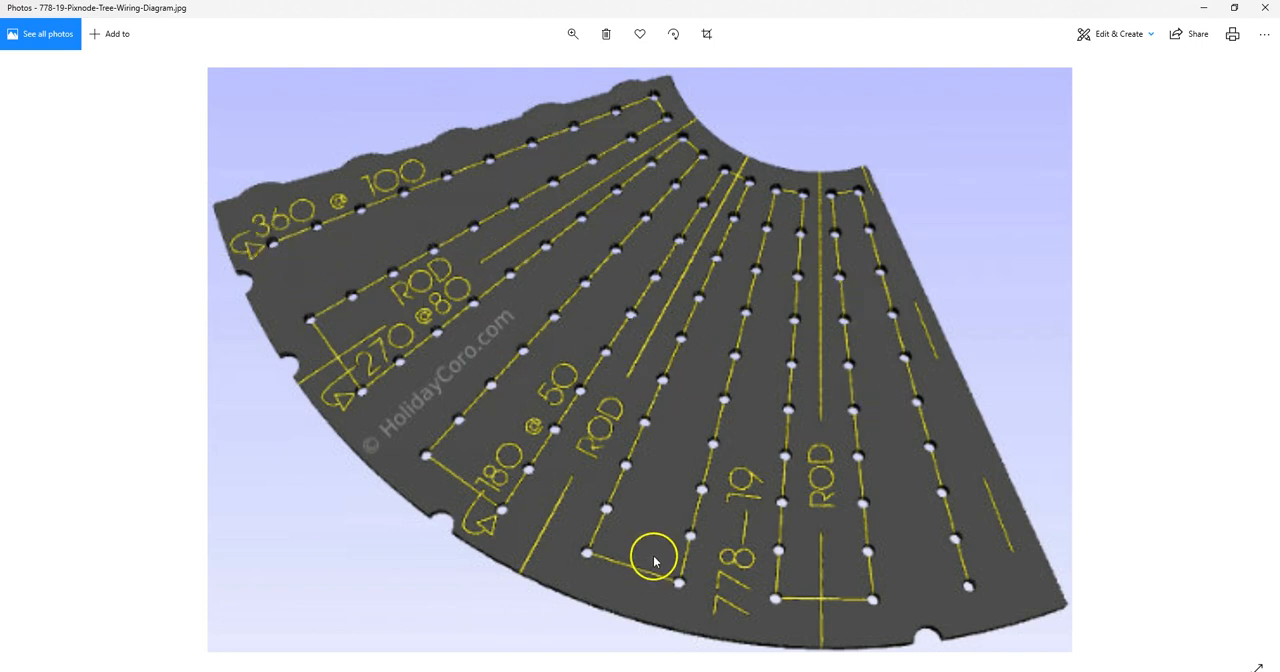
{"action": "key", "text": "alt+Tab"}
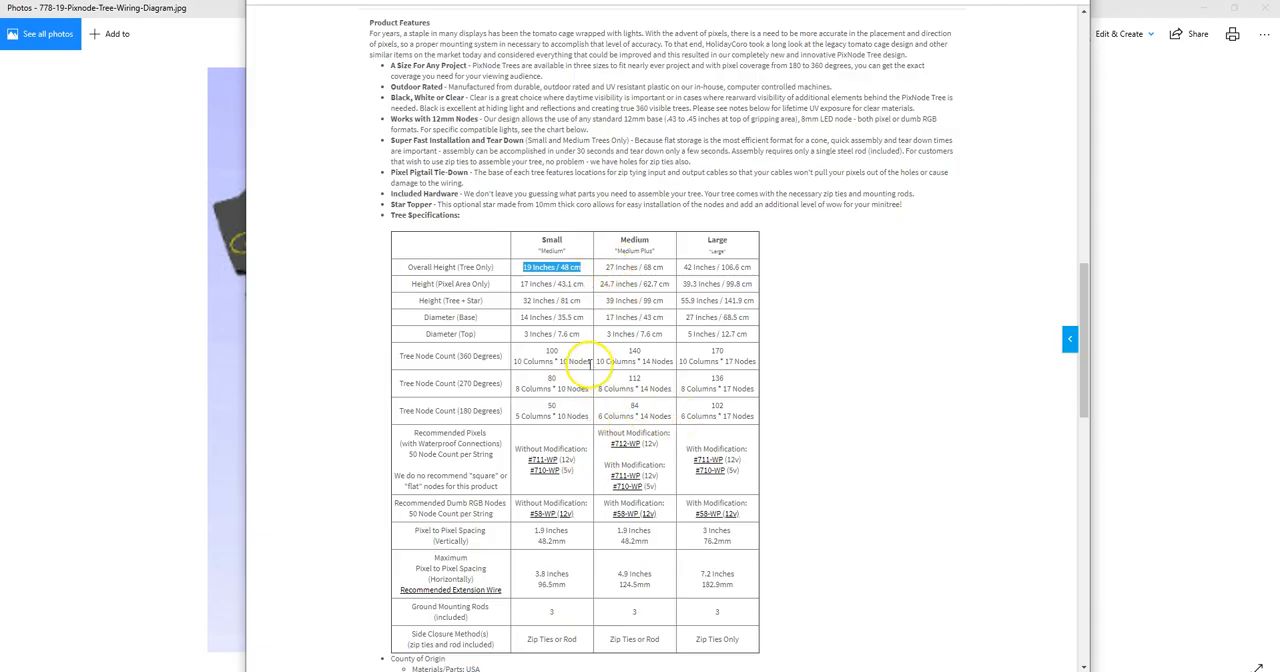
{"action": "left_click_drag", "start_coordinate": [590, 393], "coordinate": [517, 393]}
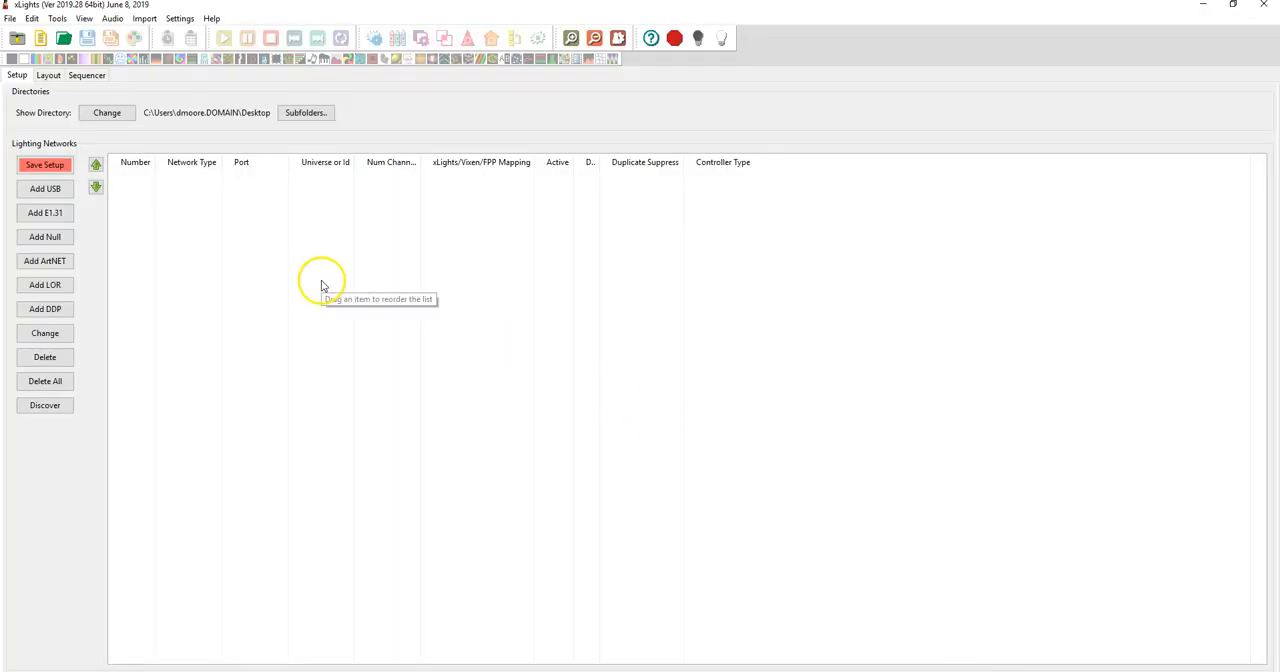
Start a new E1.31 network using the Unicast method with IP address 192.168.0.50
{"action": "left_click", "coordinate": [45, 213]}
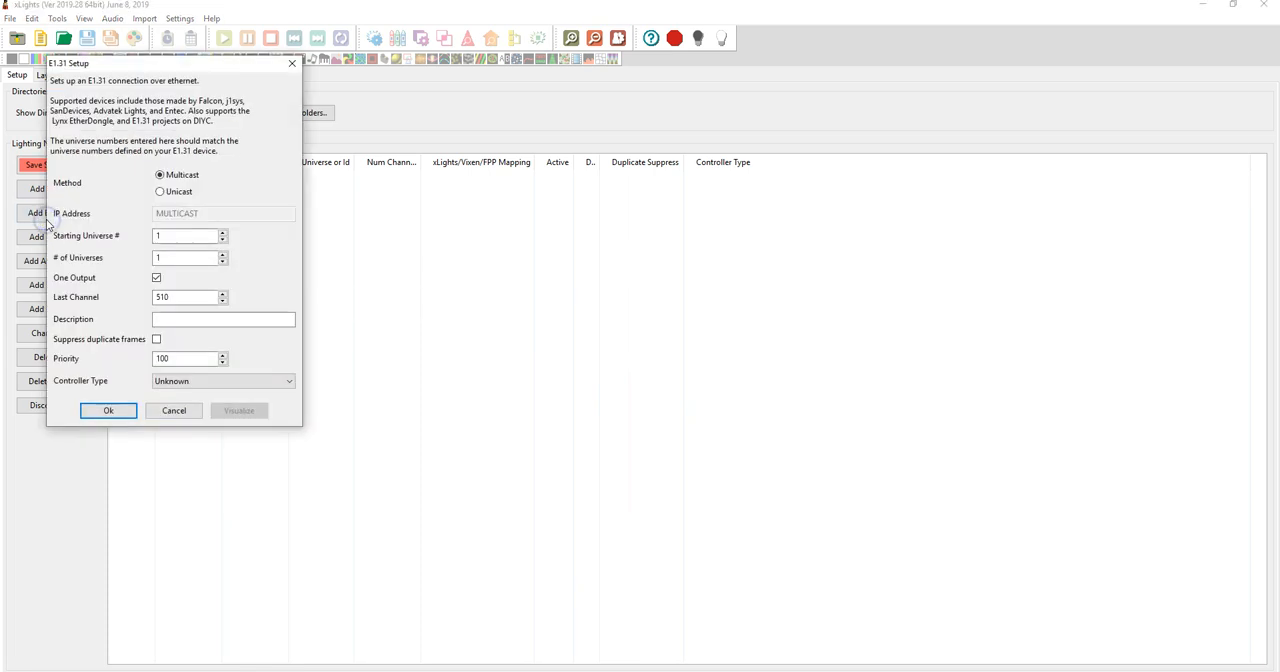
{"action": "left_click", "coordinate": [183, 191]}
{"action": "left_click", "coordinate": [194, 213]}
{"action": "type", "text": "192.168.0.50"}
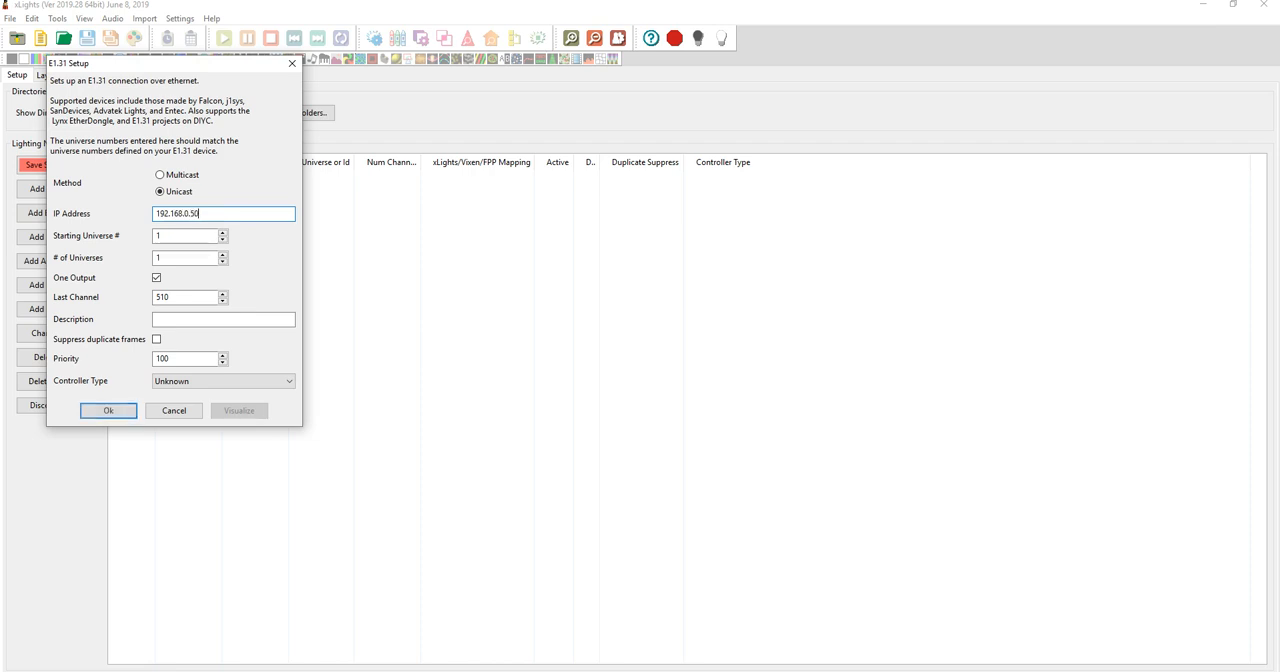
Set the network's last channel to 150, describe it as 19" Pixnode Tree, and add it
{"action": "left_click", "coordinate": [181, 258]}
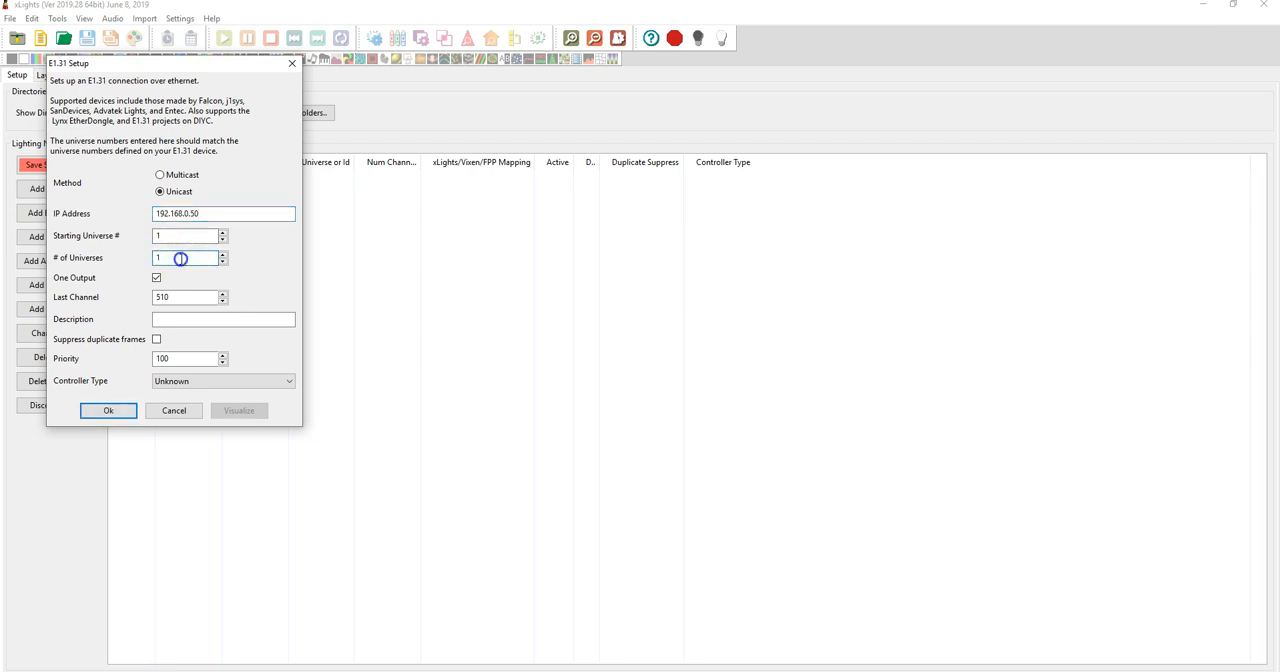
{"action": "left_click_drag", "start_coordinate": [185, 294], "coordinate": [99, 296]}
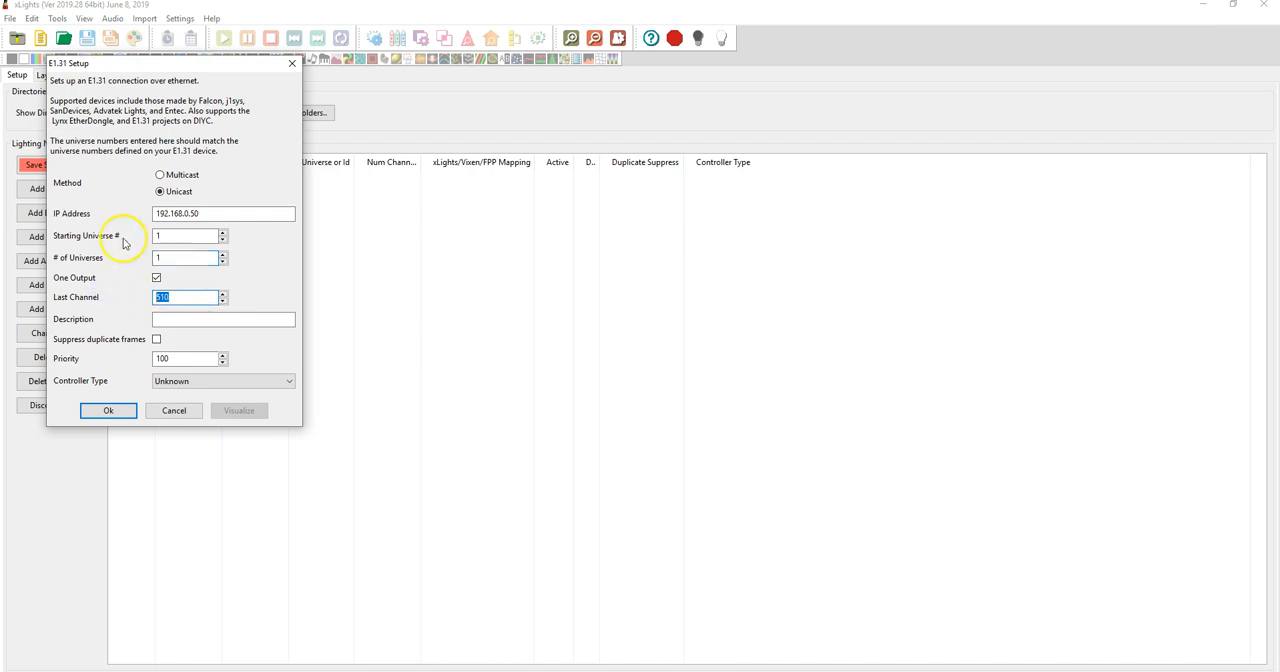
{"action": "left_click_drag", "start_coordinate": [205, 214], "coordinate": [106, 212]}
{"action": "left_click_drag", "start_coordinate": [179, 297], "coordinate": [115, 298]}
{"action": "left_click", "coordinate": [168, 316]}
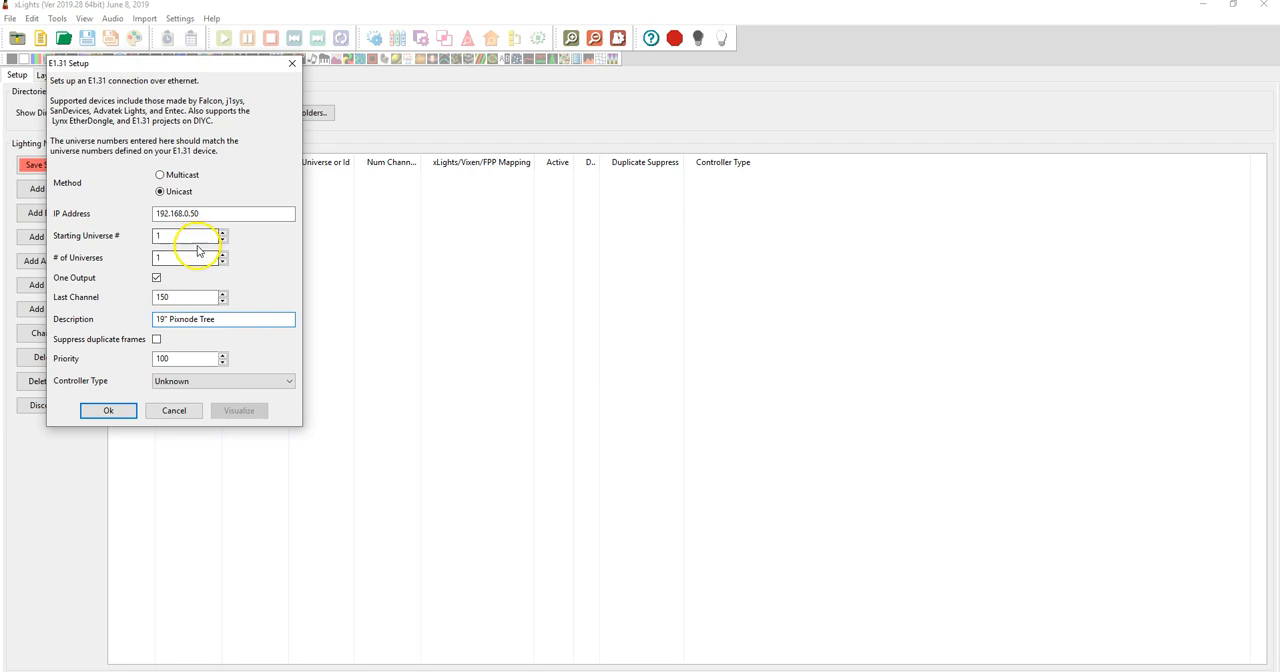
{"action": "left_click_drag", "start_coordinate": [183, 300], "coordinate": [131, 294]}
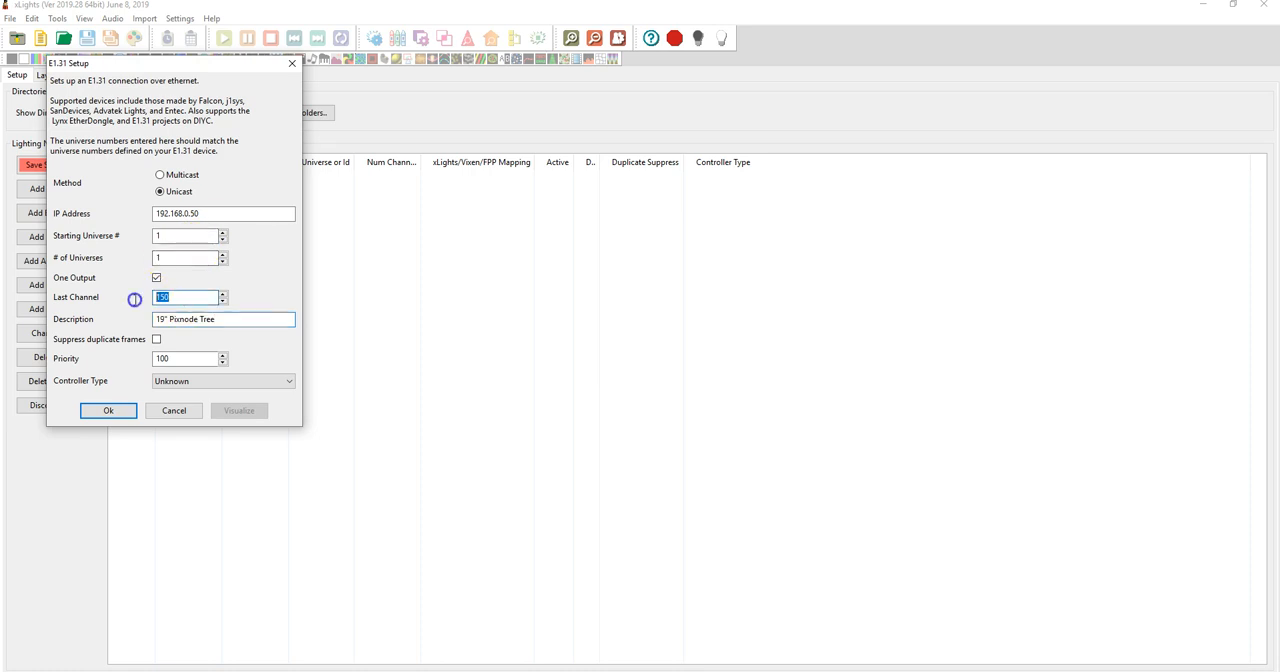
{"action": "left_click", "coordinate": [109, 411]}
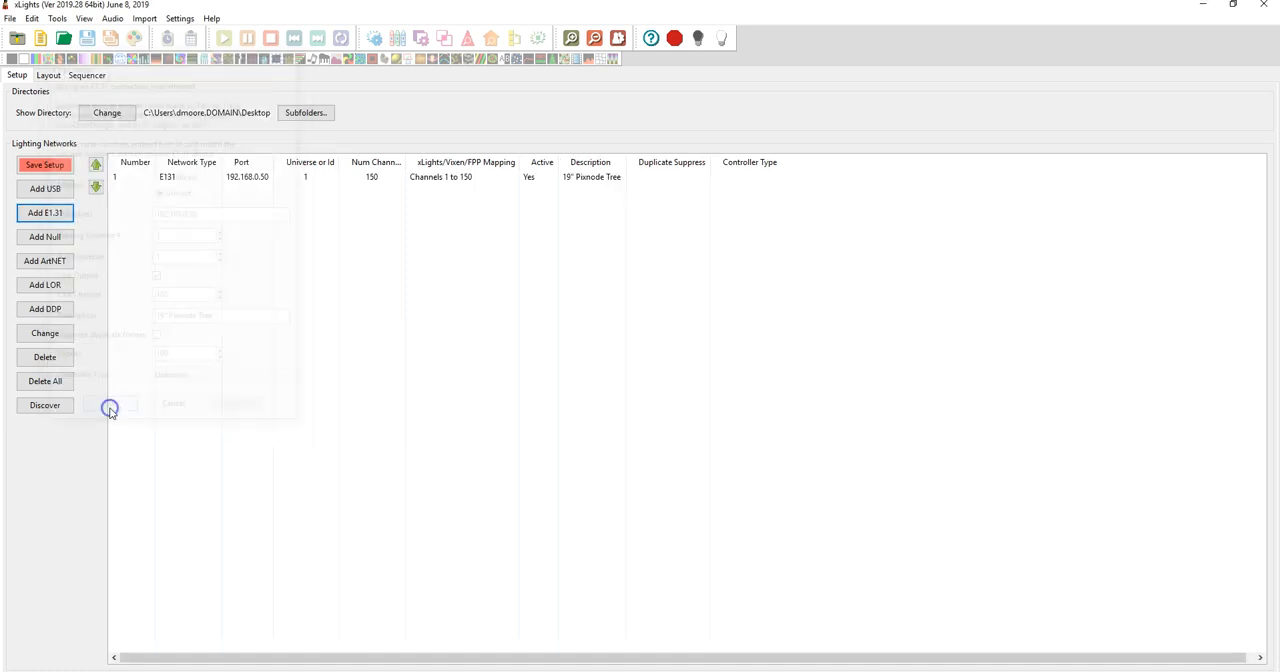
Start a second E1.31 network using Unicast with IP address 192.168.0.50
{"action": "left_click", "coordinate": [45, 212]}
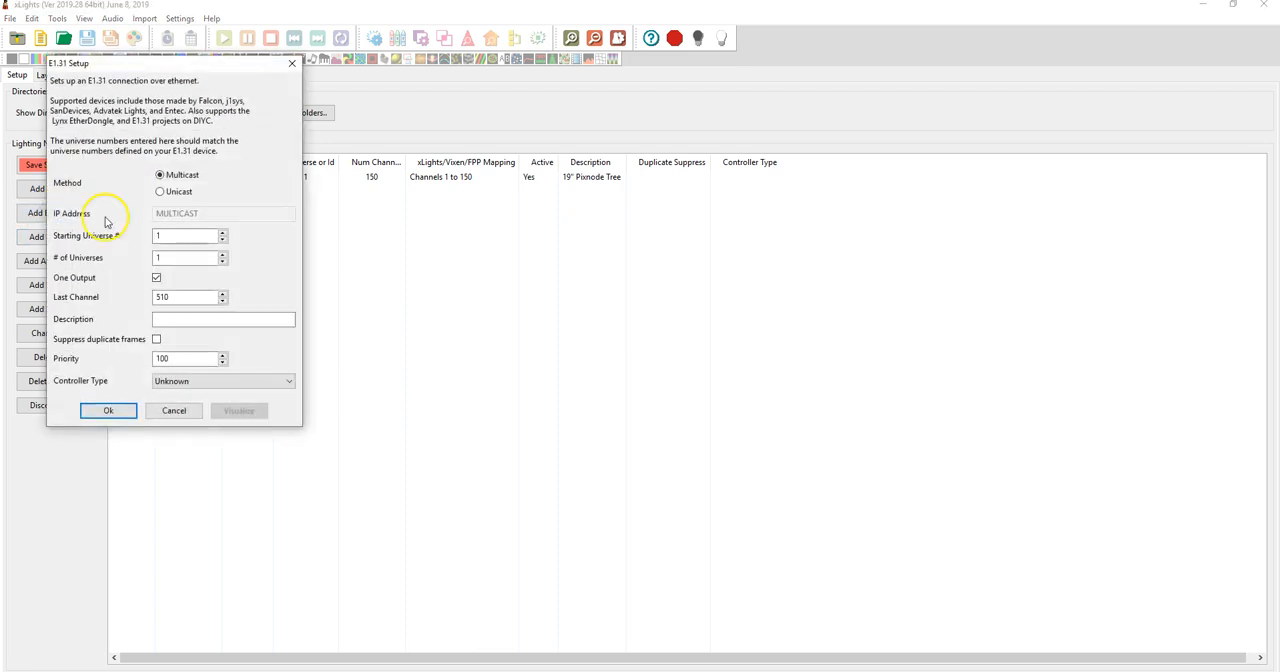
{"action": "left_click", "coordinate": [176, 190]}
{"action": "left_click", "coordinate": [190, 212]}
{"action": "type", "text": "19"}
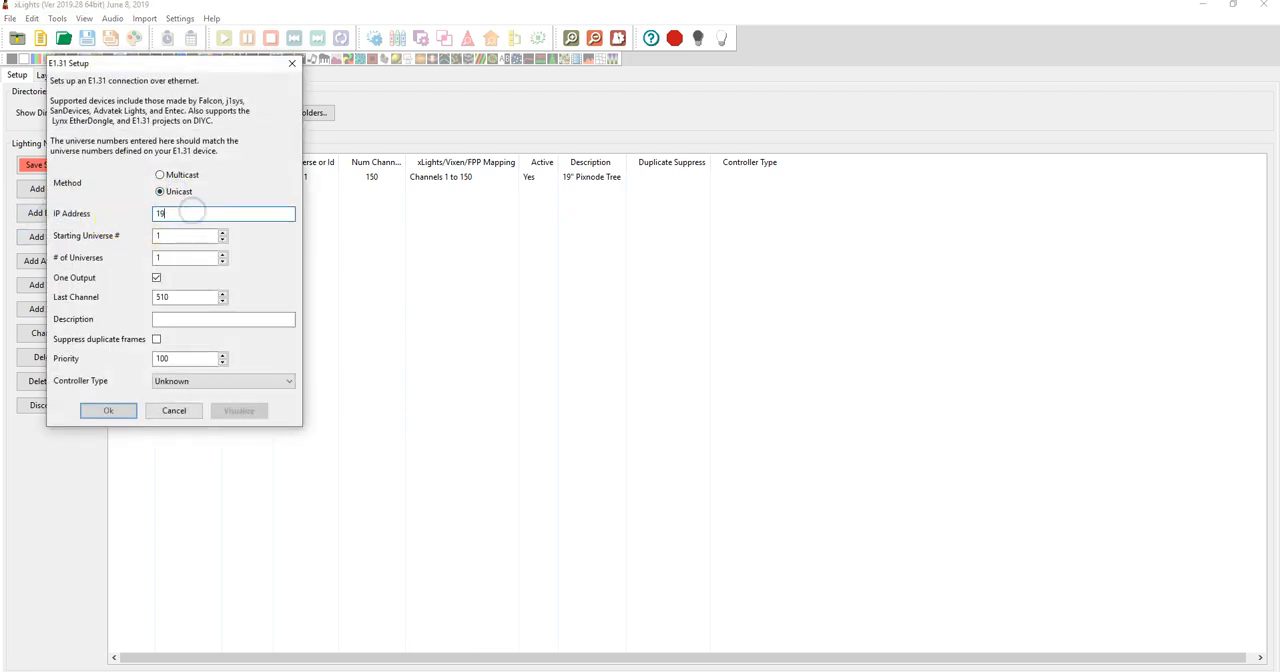
{"action": "type", "text": "2.138.0.50"}
Give the second network starting universe 2, last channel 60 and the description PixNode Tree Star, and add it
{"action": "left_click", "coordinate": [182, 258]}
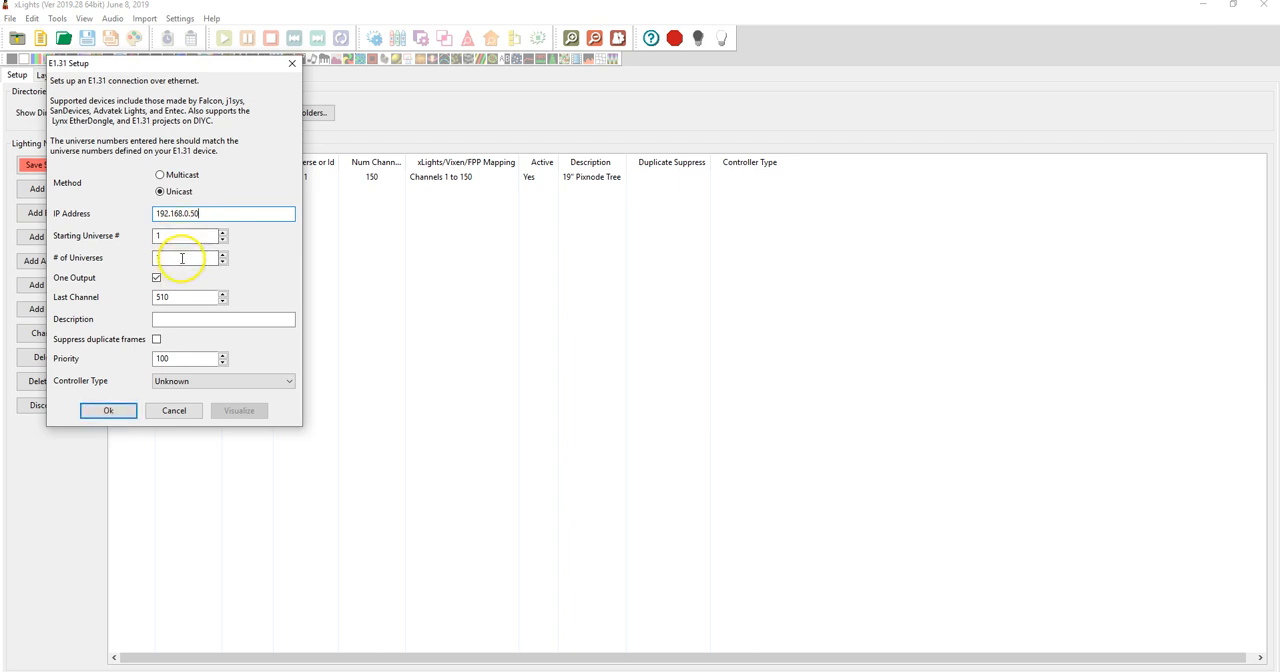
{"action": "left_click_drag", "start_coordinate": [184, 236], "coordinate": [119, 237]}
{"action": "type", "text": "2"}
{"action": "left_click_drag", "start_coordinate": [177, 299], "coordinate": [67, 312]}
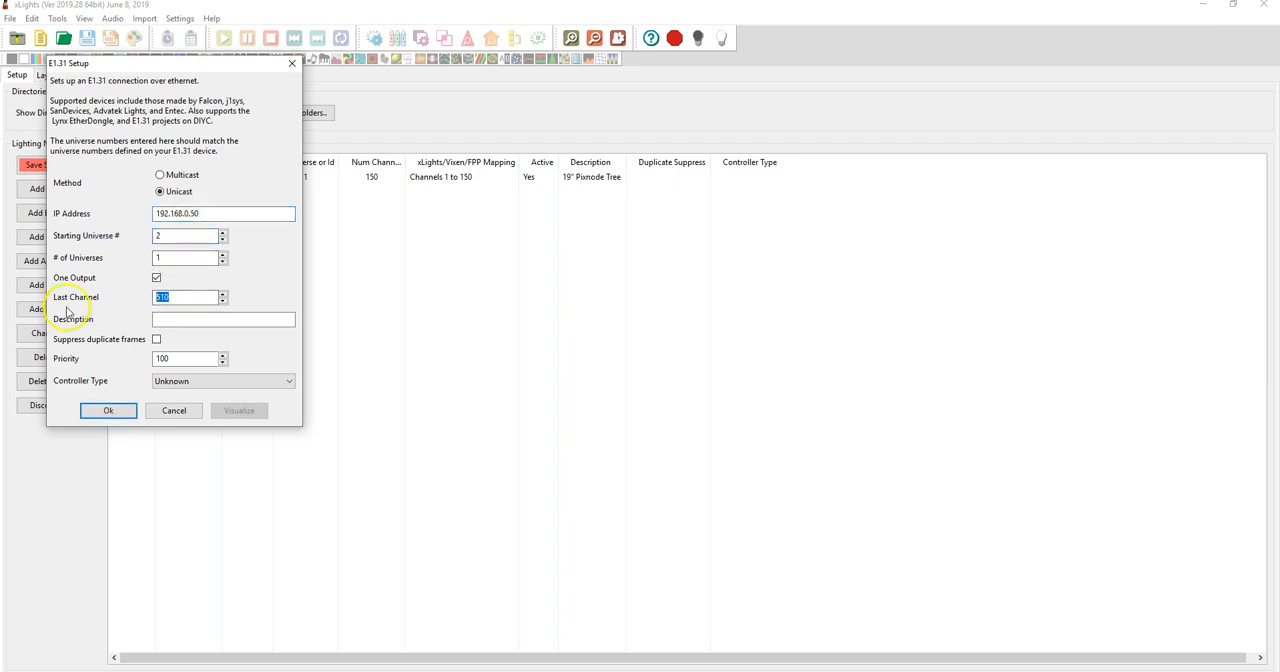
{"action": "left_click", "coordinate": [186, 320]}
{"action": "type", "text": "PixNode Tree S"}
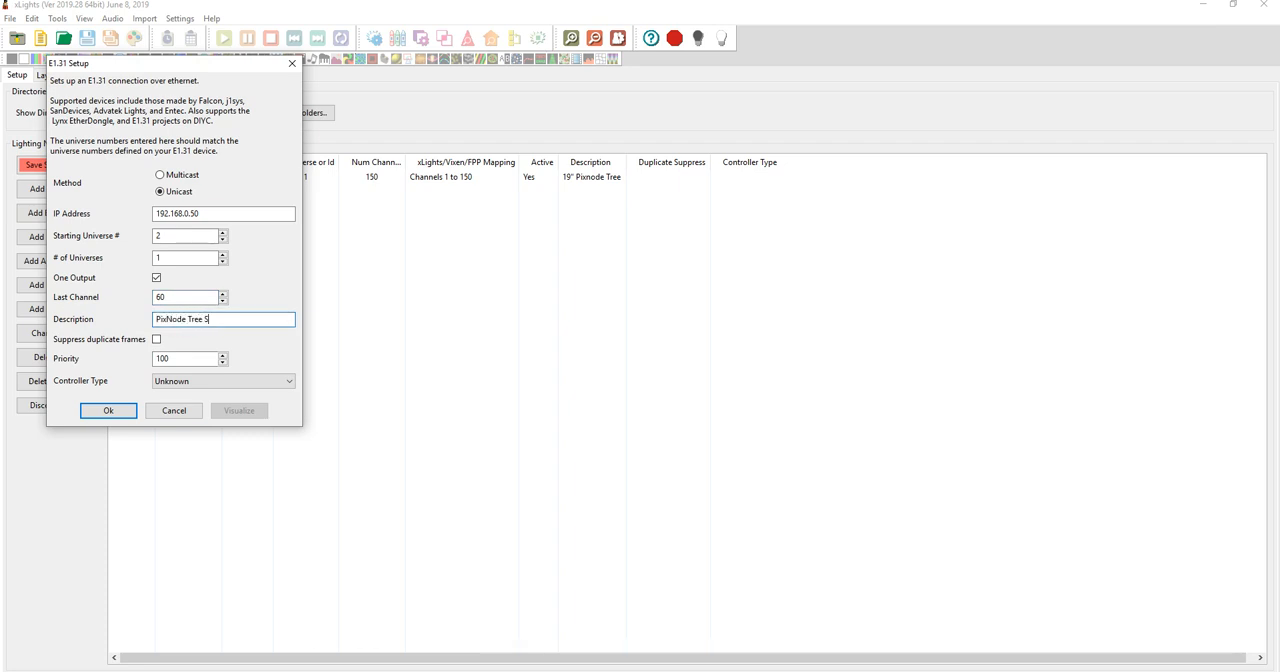
{"action": "left_click_drag", "start_coordinate": [180, 297], "coordinate": [126, 300]}
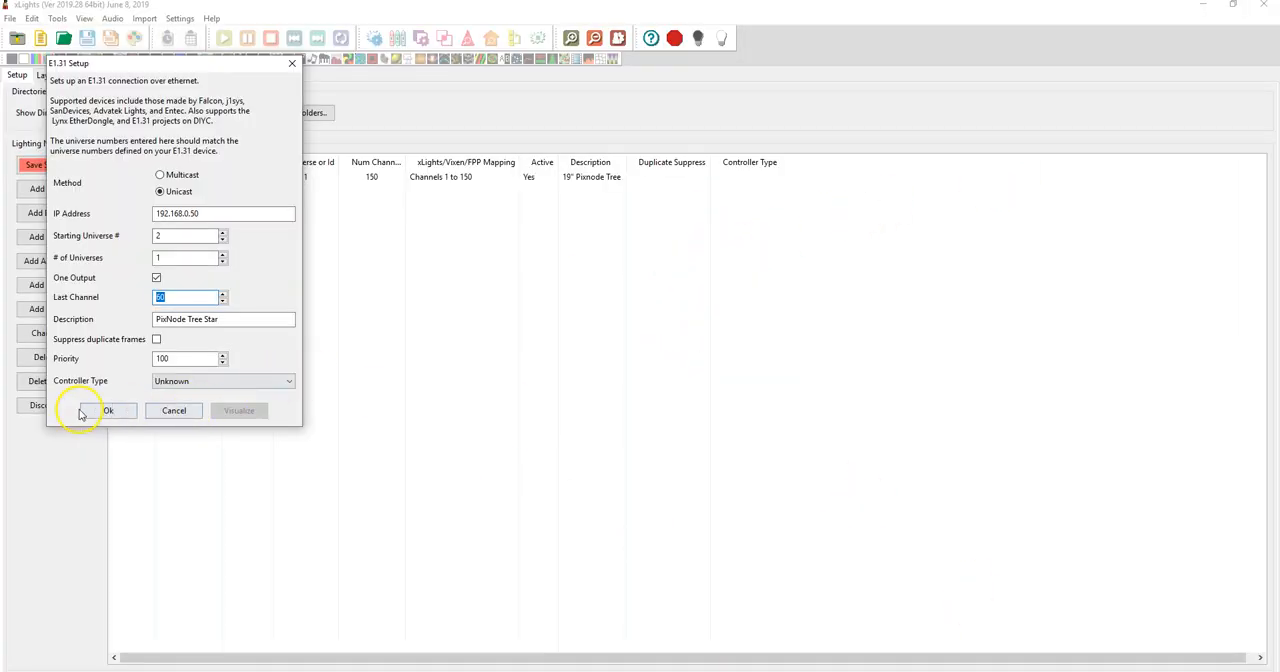
{"action": "left_click", "coordinate": [106, 409]}
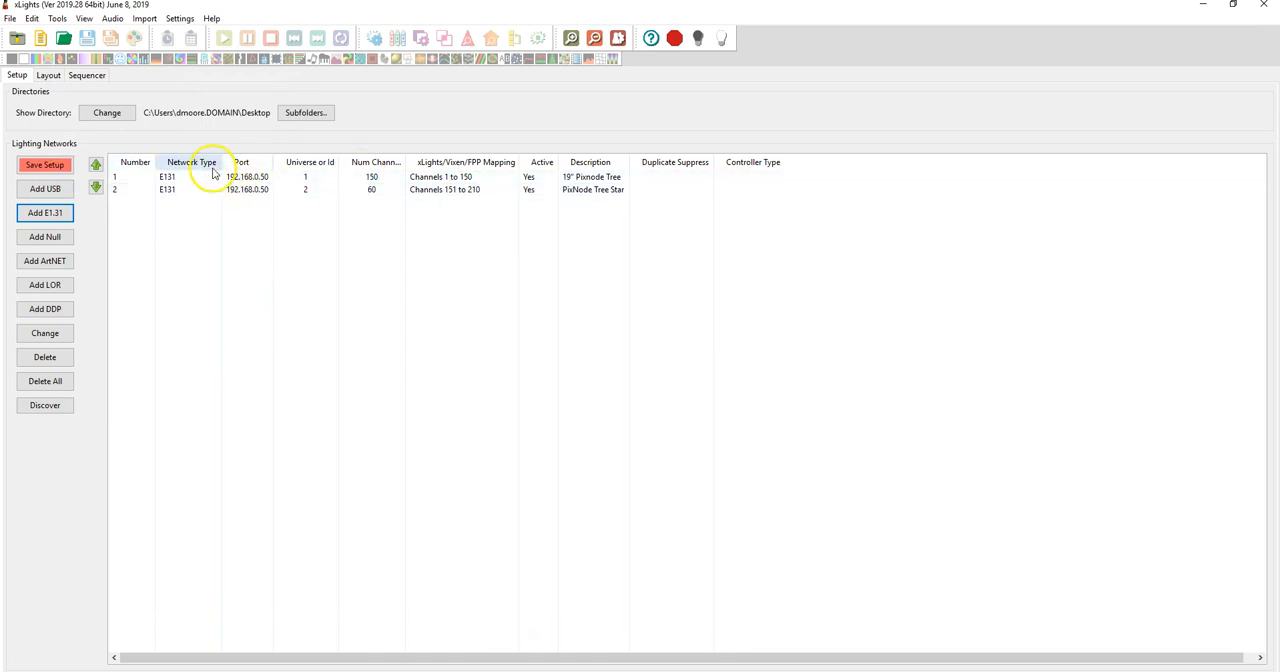
Open the layout view and draw a new Tree model left of centre in the preview
{"action": "left_click", "coordinate": [47, 76]}
{"action": "left_click", "coordinate": [178, 181]}
{"action": "left_click", "coordinate": [84, 157]}
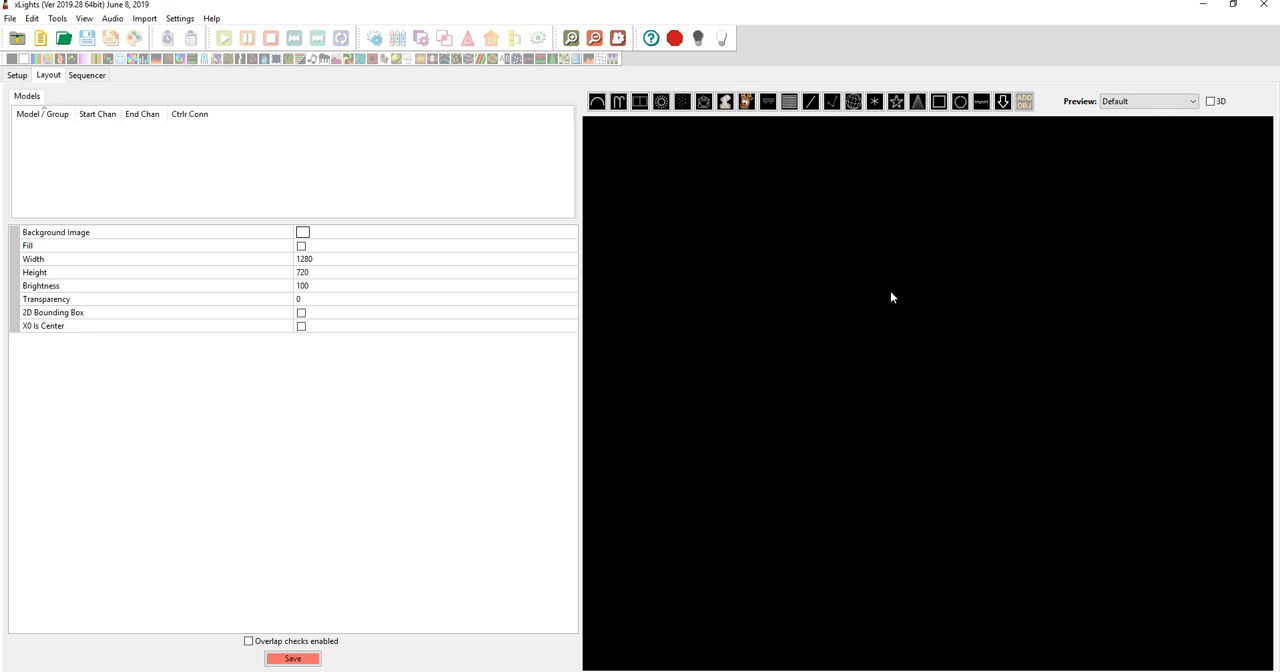
{"action": "left_click", "coordinate": [917, 104]}
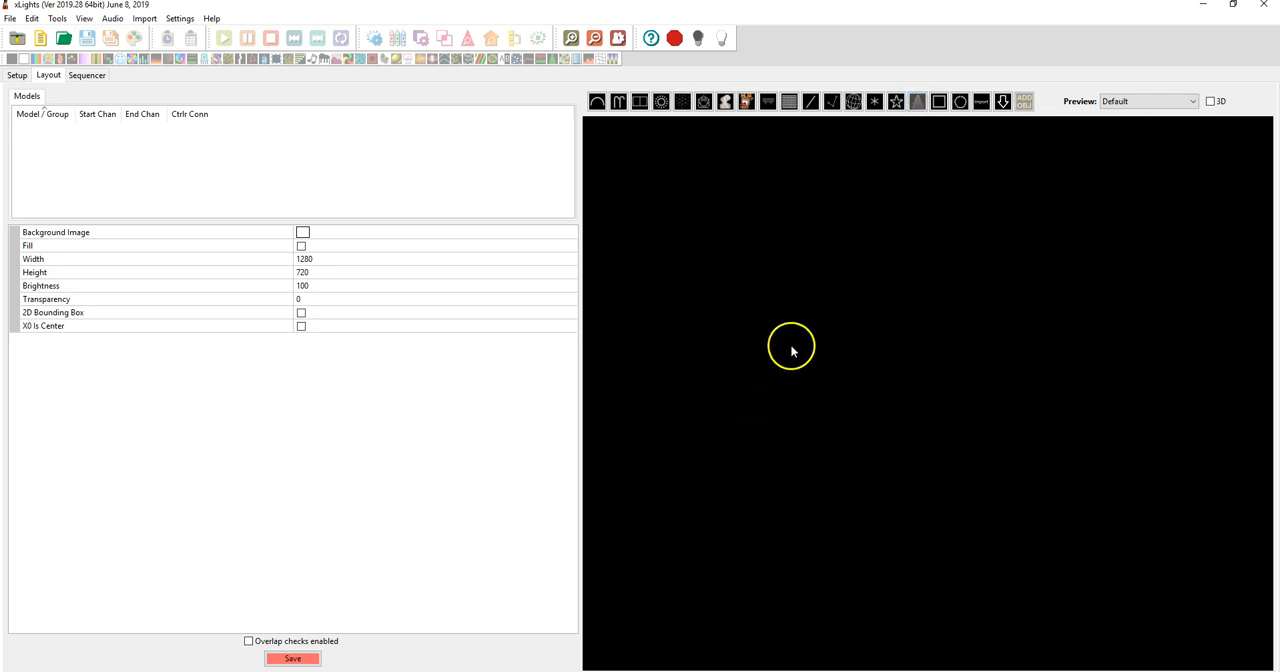
{"action": "left_click_drag", "start_coordinate": [750, 298], "coordinate": [830, 391]}
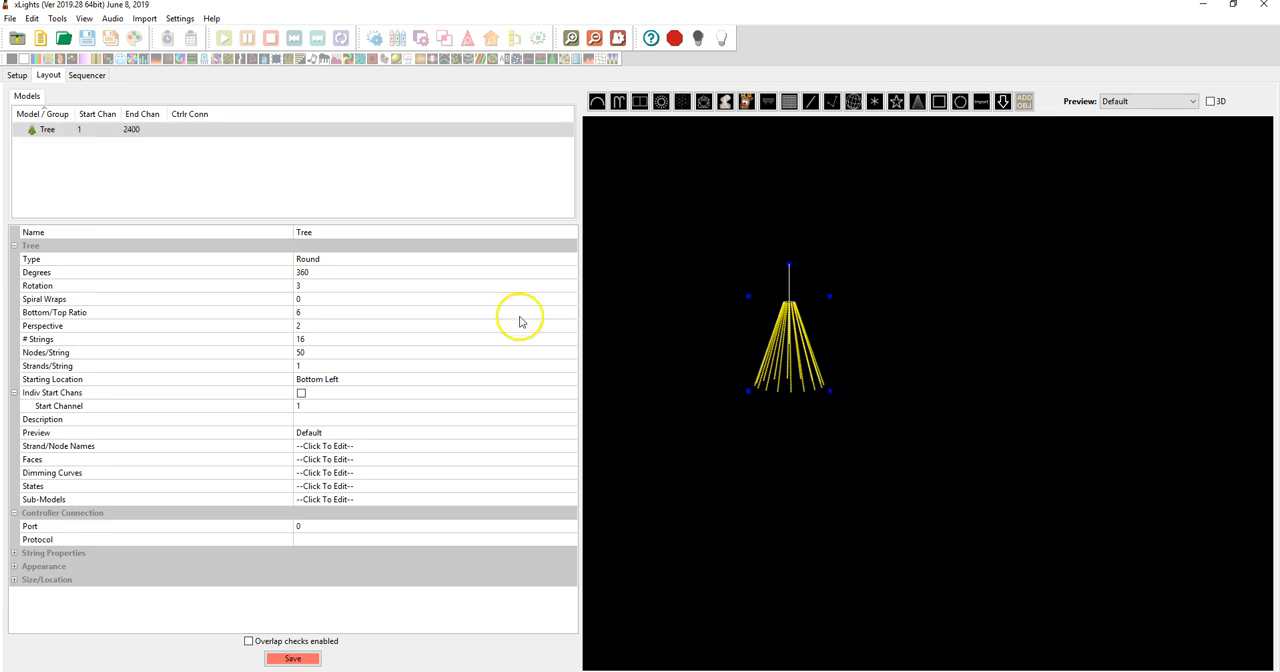
Rename the tree model to PixNode Tree 19 #1
{"action": "left_click", "coordinate": [312, 234]}
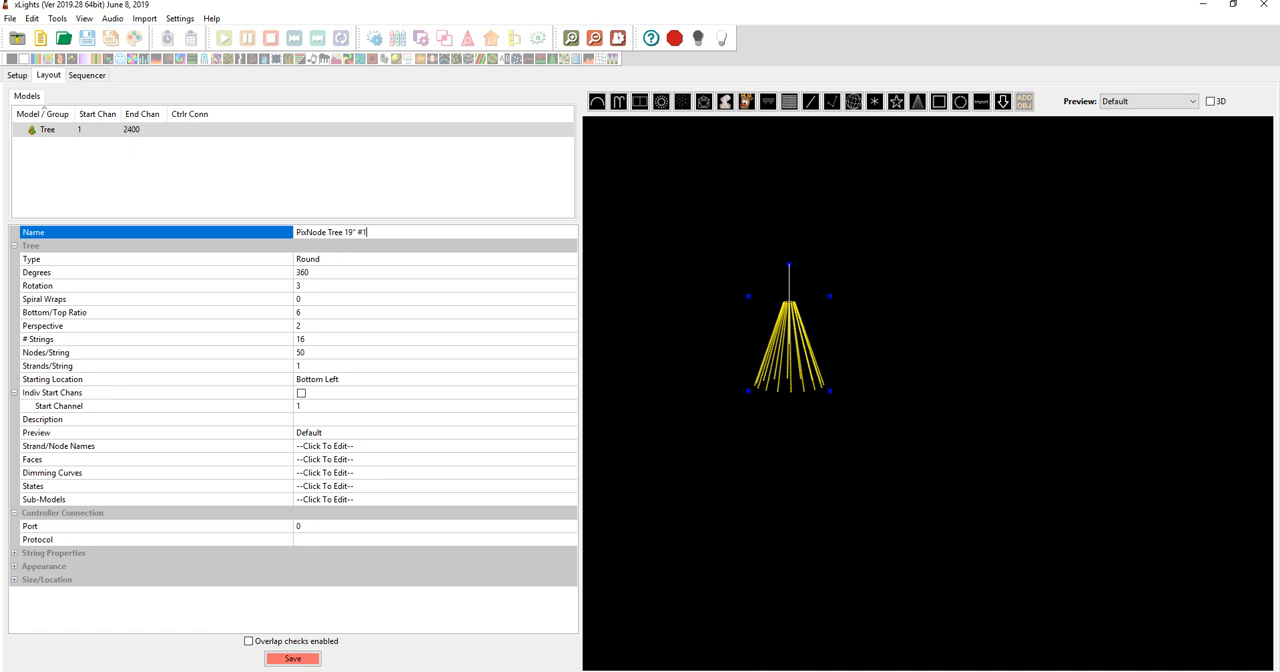
{"action": "left_click", "coordinate": [366, 260]}
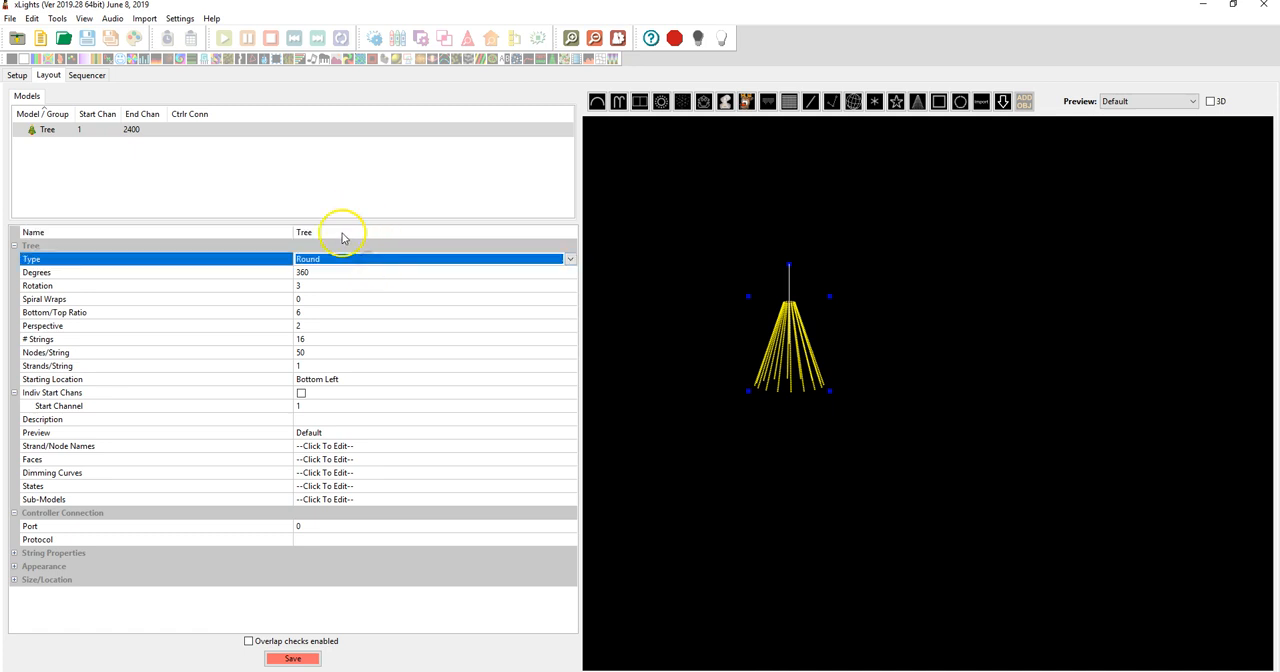
{"action": "left_click", "coordinate": [340, 231]}
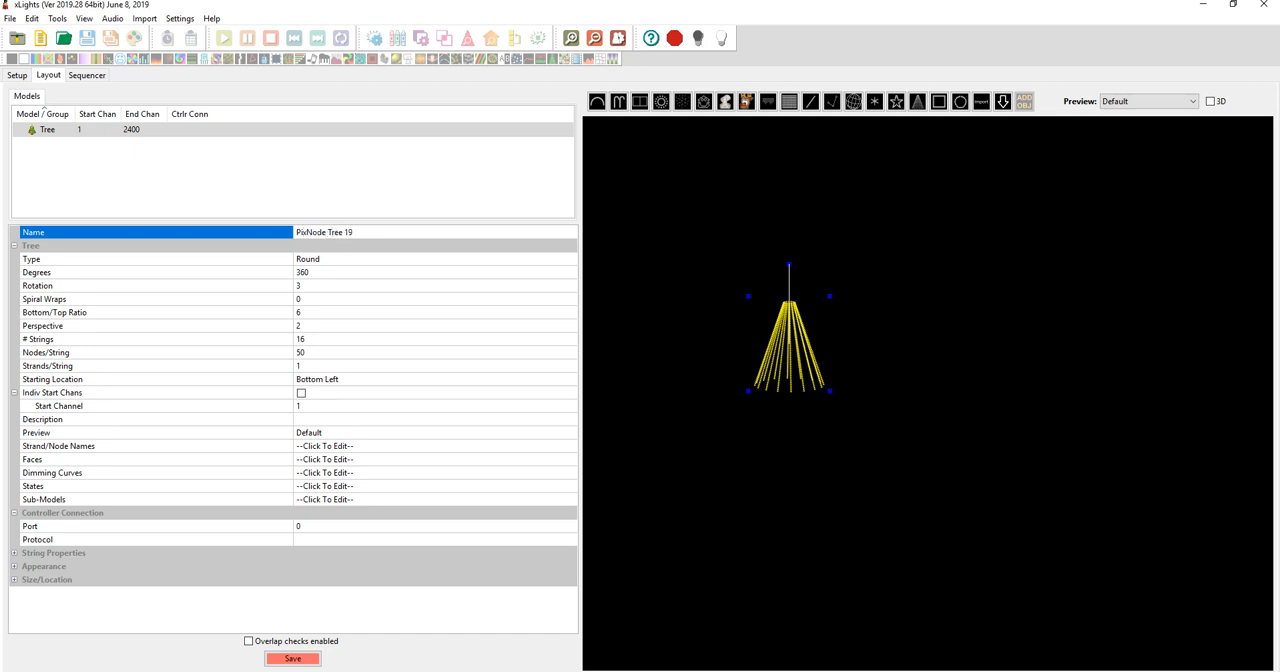
{"action": "key", "text": "Return"}
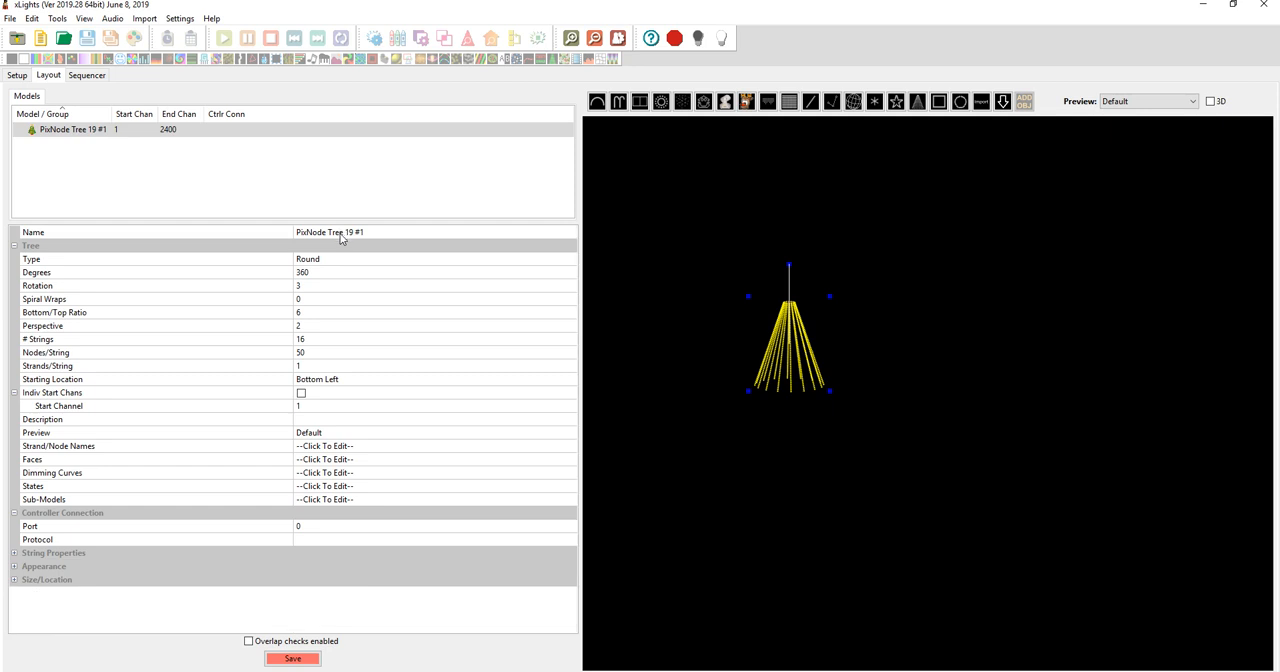
Set the tree's degrees to 180 and its bottom/top ratio to 5
{"action": "left_click", "coordinate": [335, 260]}
{"action": "left_click", "coordinate": [325, 272]}
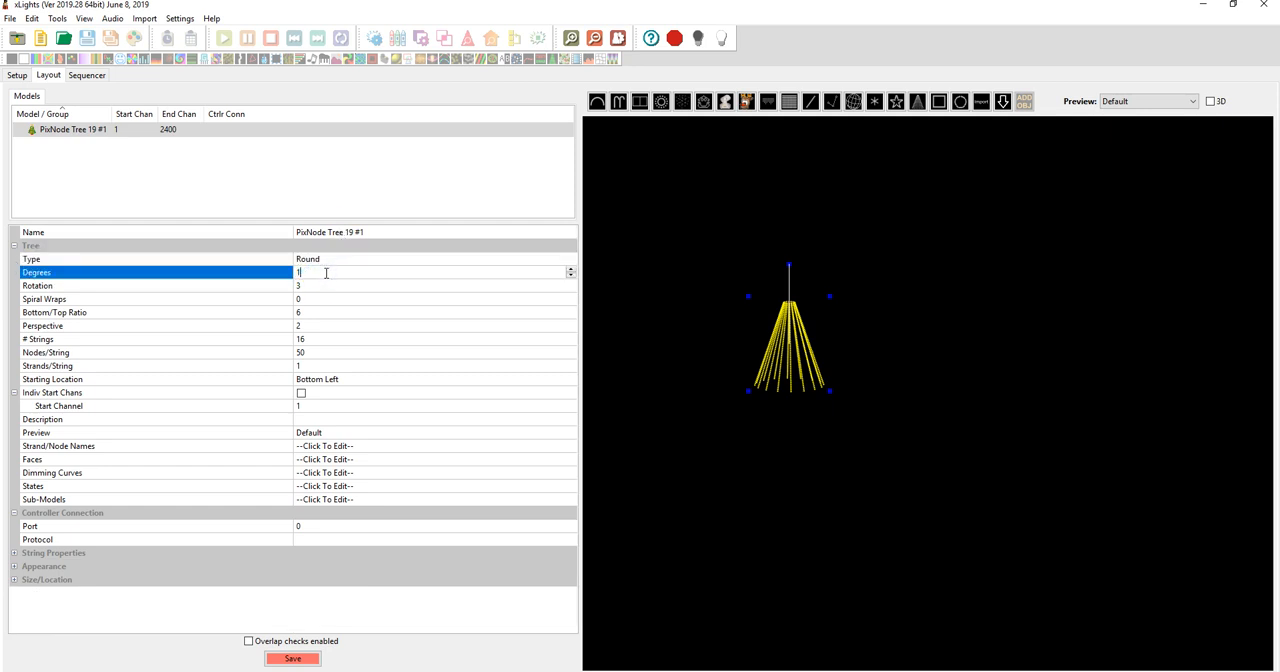
{"action": "left_click", "coordinate": [345, 287]}
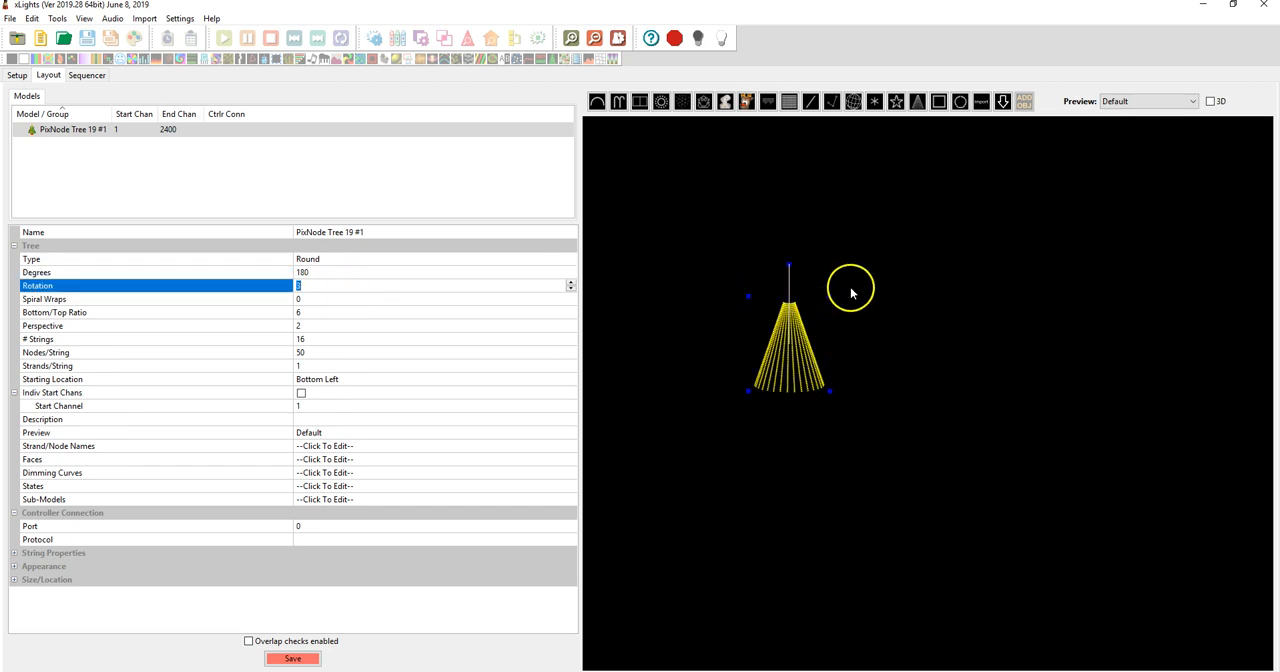
{"action": "left_click", "coordinate": [322, 299]}
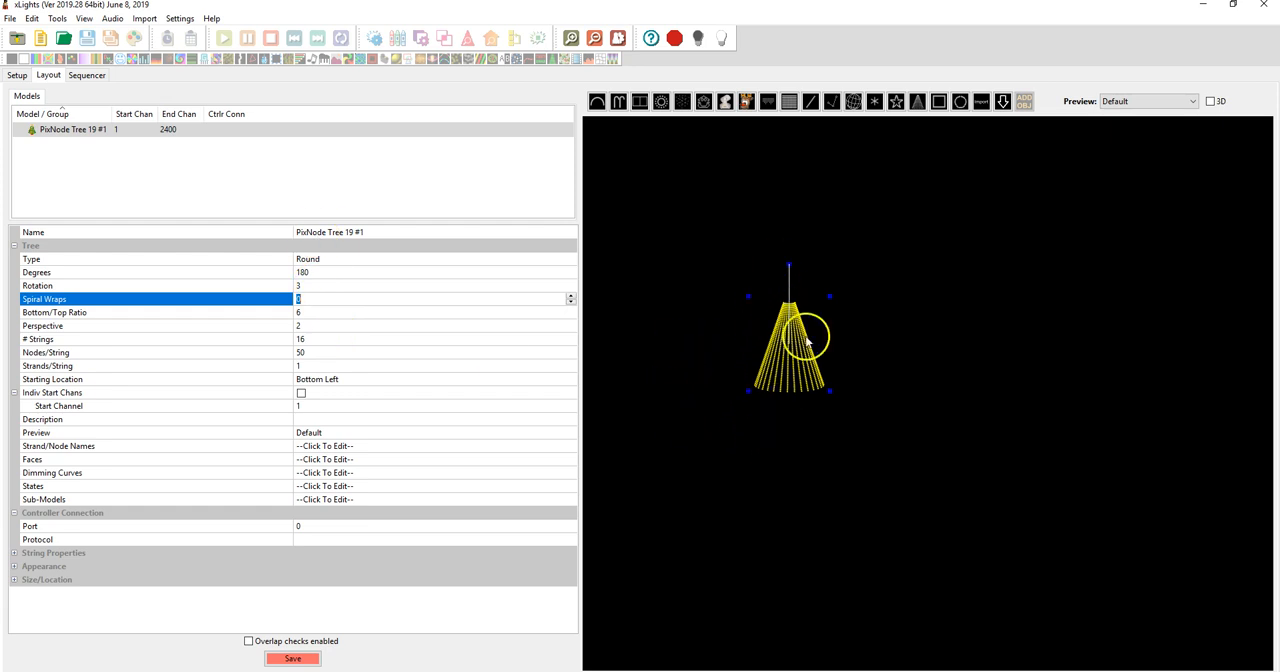
{"action": "left_click", "coordinate": [315, 311]}
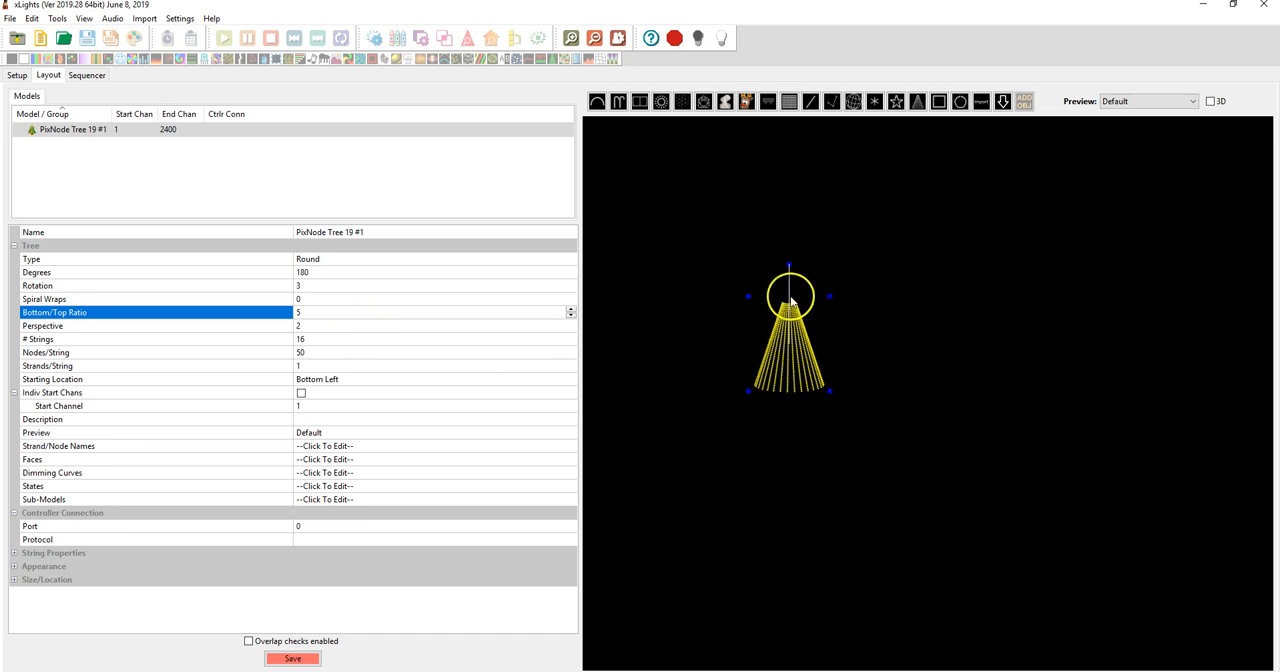
Try a perspective of 0 on the tree model and settle on a perspective of 3
{"action": "left_click", "coordinate": [315, 325]}
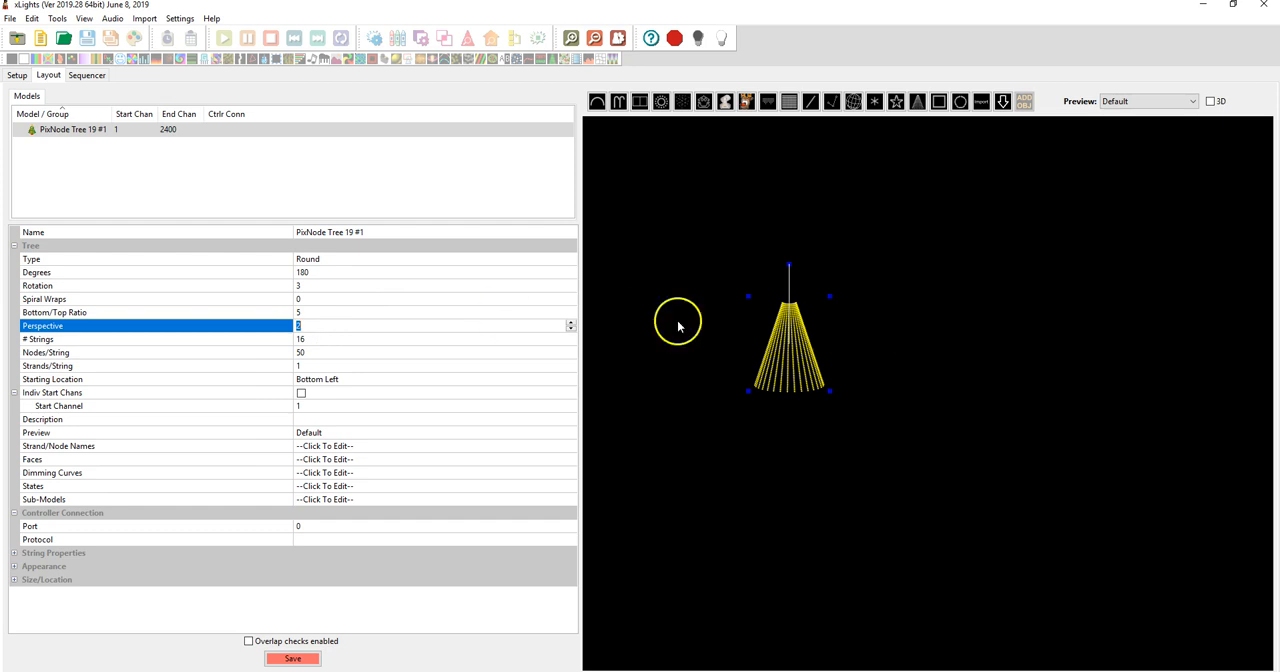
{"action": "type", "text": "0"}
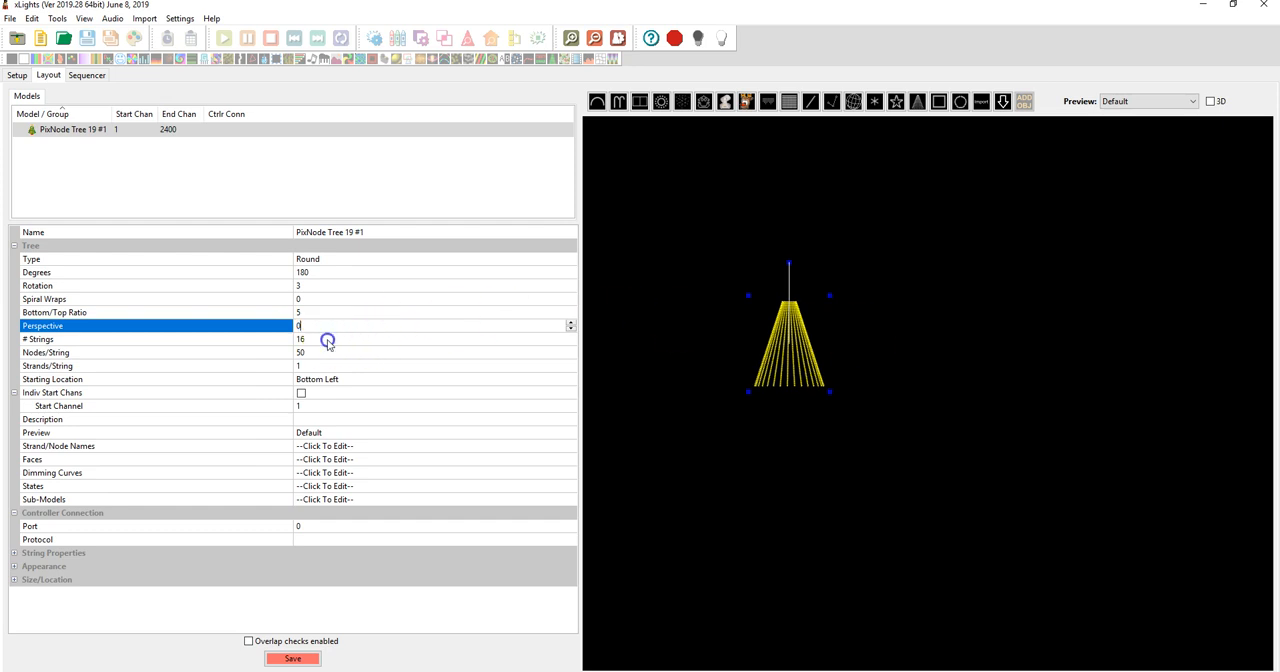
{"action": "left_click", "coordinate": [329, 339]}
{"action": "left_click", "coordinate": [329, 325]}
{"action": "key", "text": "Return"}
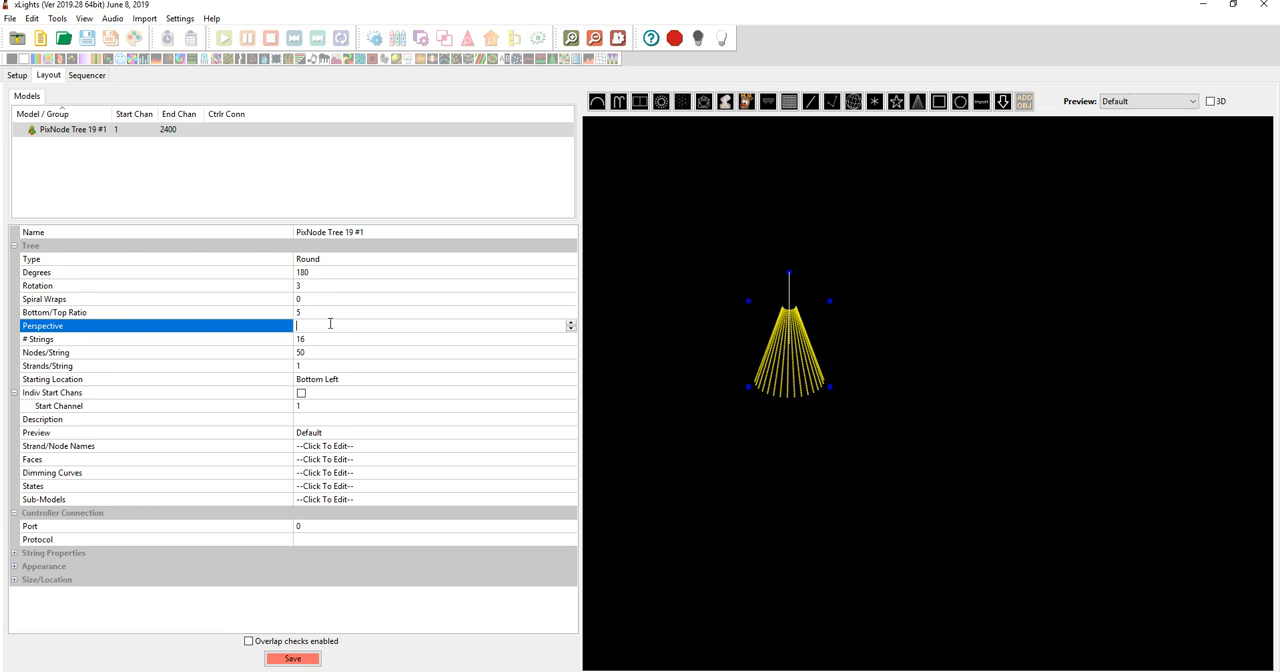
{"action": "type", "text": "3"}
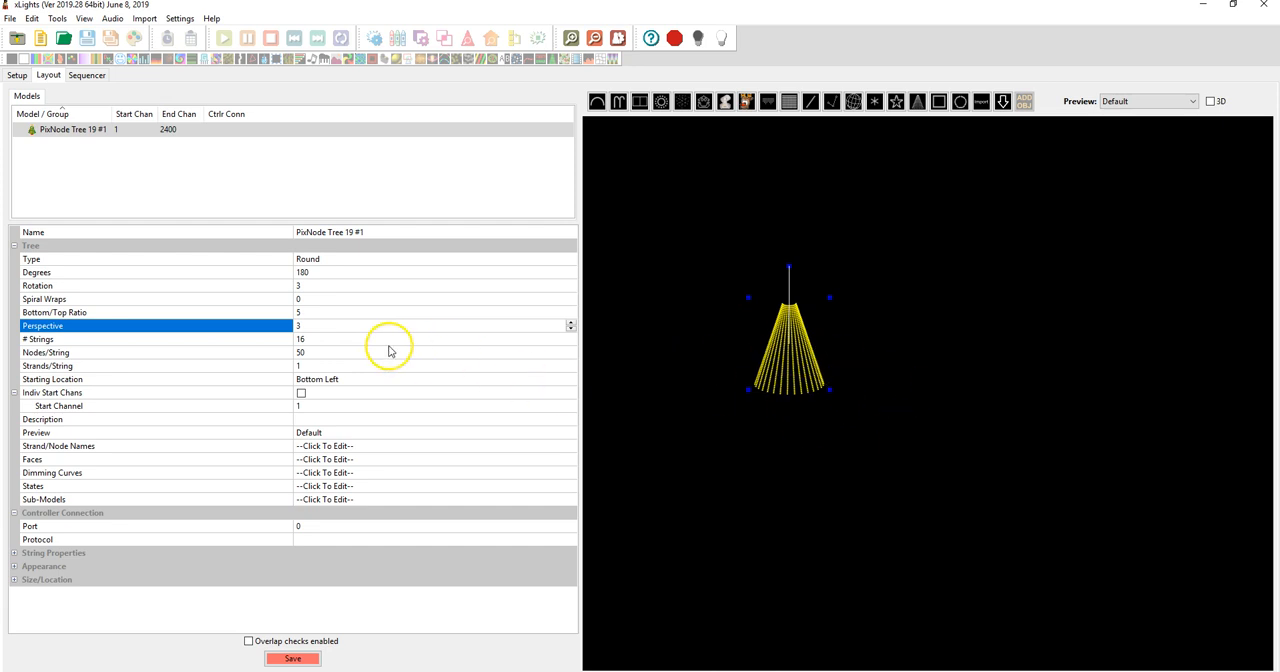
Set the tree to 1 string with 5 strands per string
{"action": "left_click", "coordinate": [334, 340]}
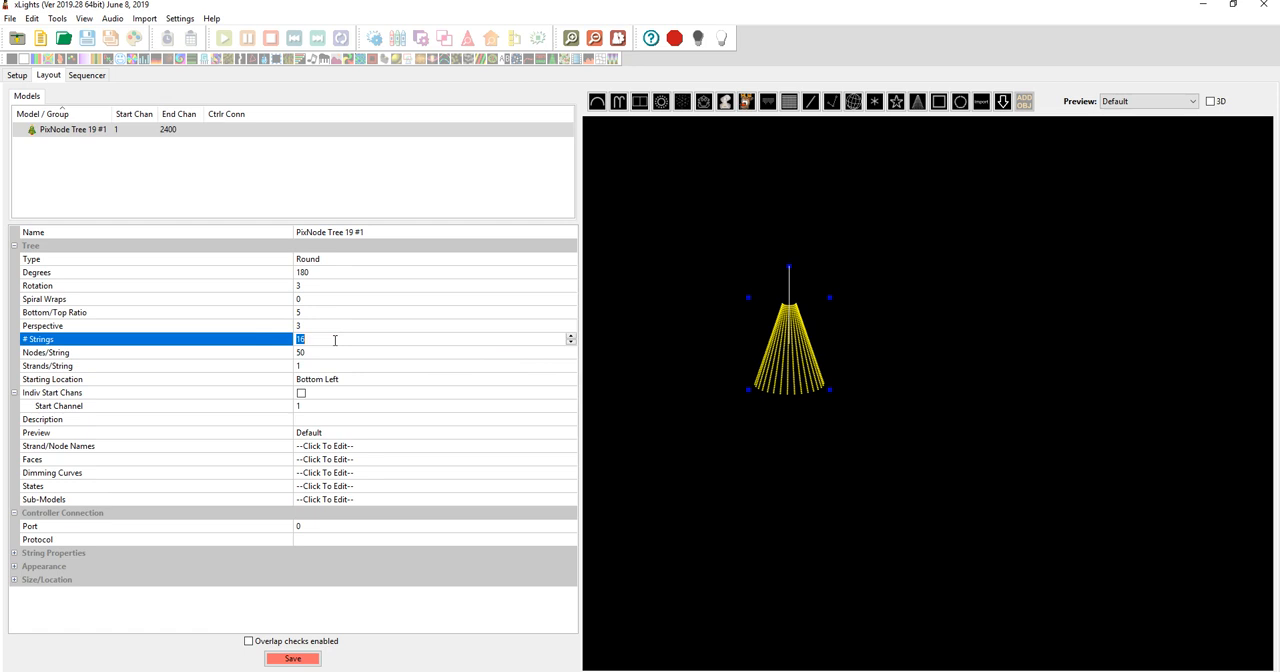
{"action": "left_click", "coordinate": [316, 352]}
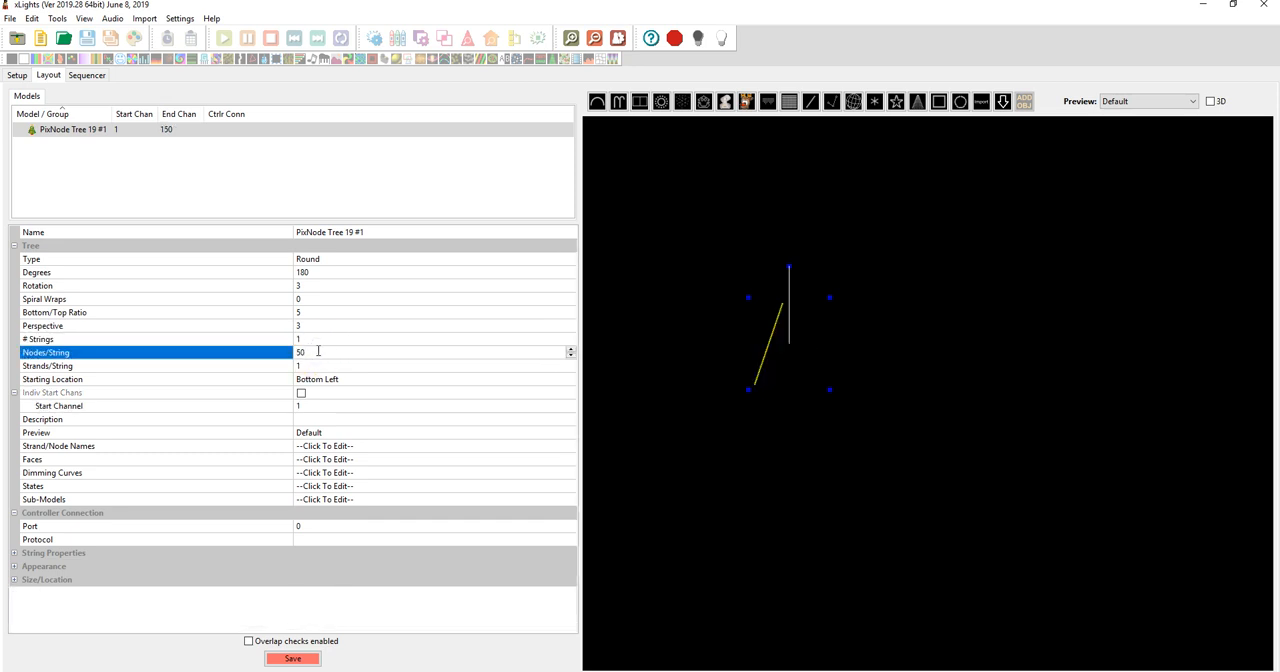
{"action": "left_click", "coordinate": [322, 374]}
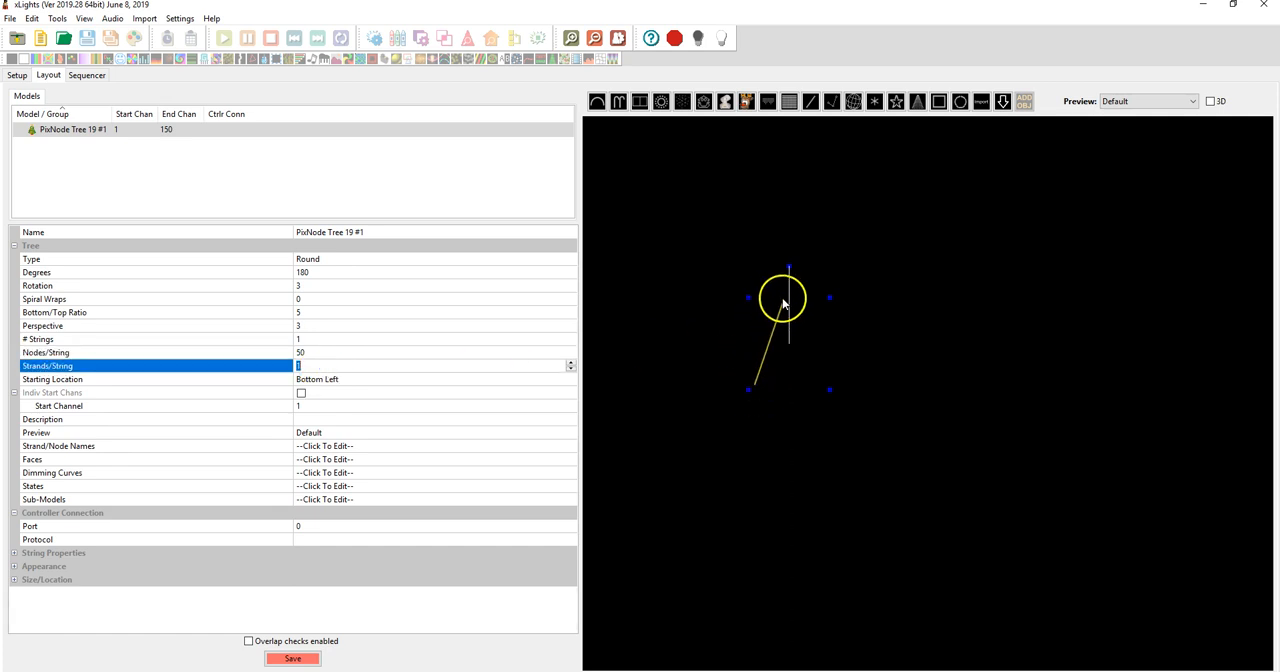
{"action": "left_click", "coordinate": [303, 367]}
{"action": "left_click_drag", "start_coordinate": [315, 367], "coordinate": [240, 360]}
{"action": "left_click", "coordinate": [345, 379]}
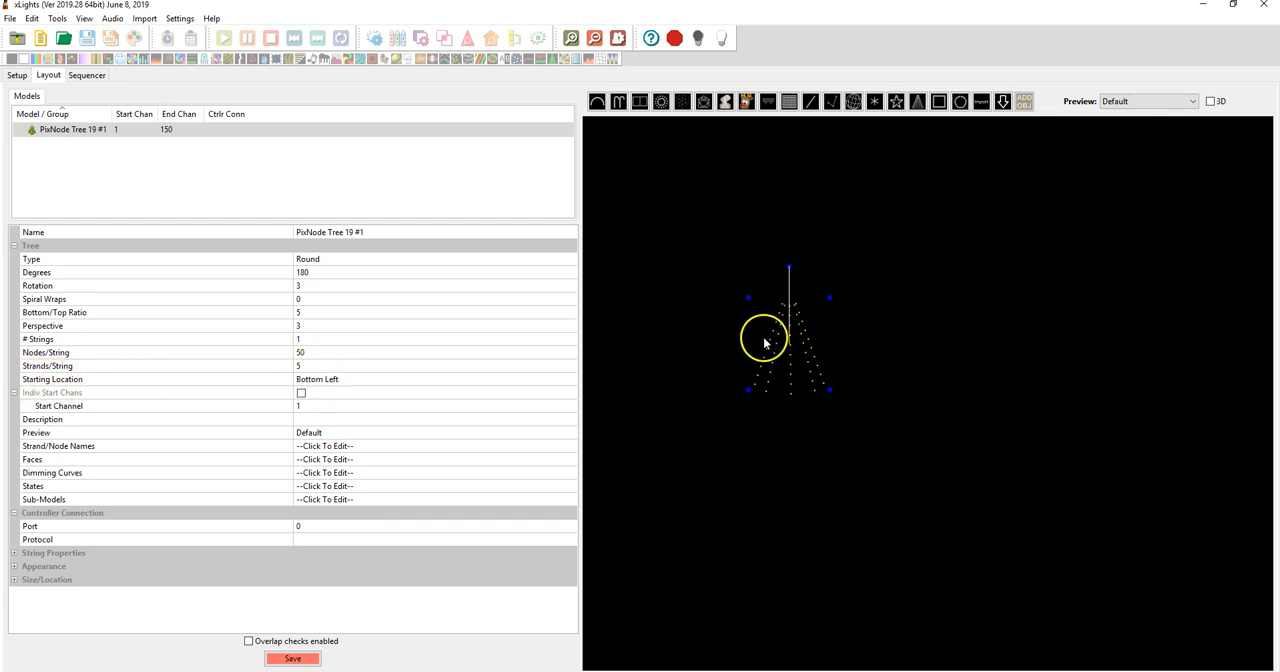
Check the tree's wiring diagram image in Photos and set the tree's starting location to Bottom Right in xLights
{"action": "left_click", "coordinate": [755, 389]}
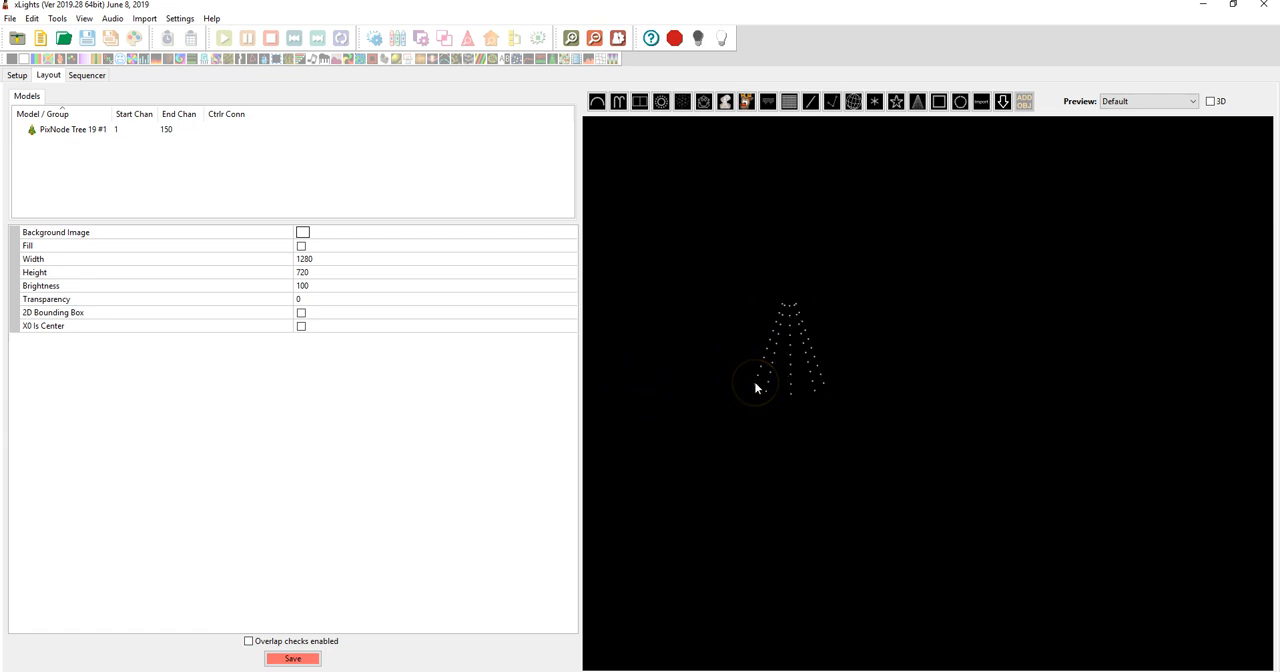
{"action": "left_click", "coordinate": [61, 133]}
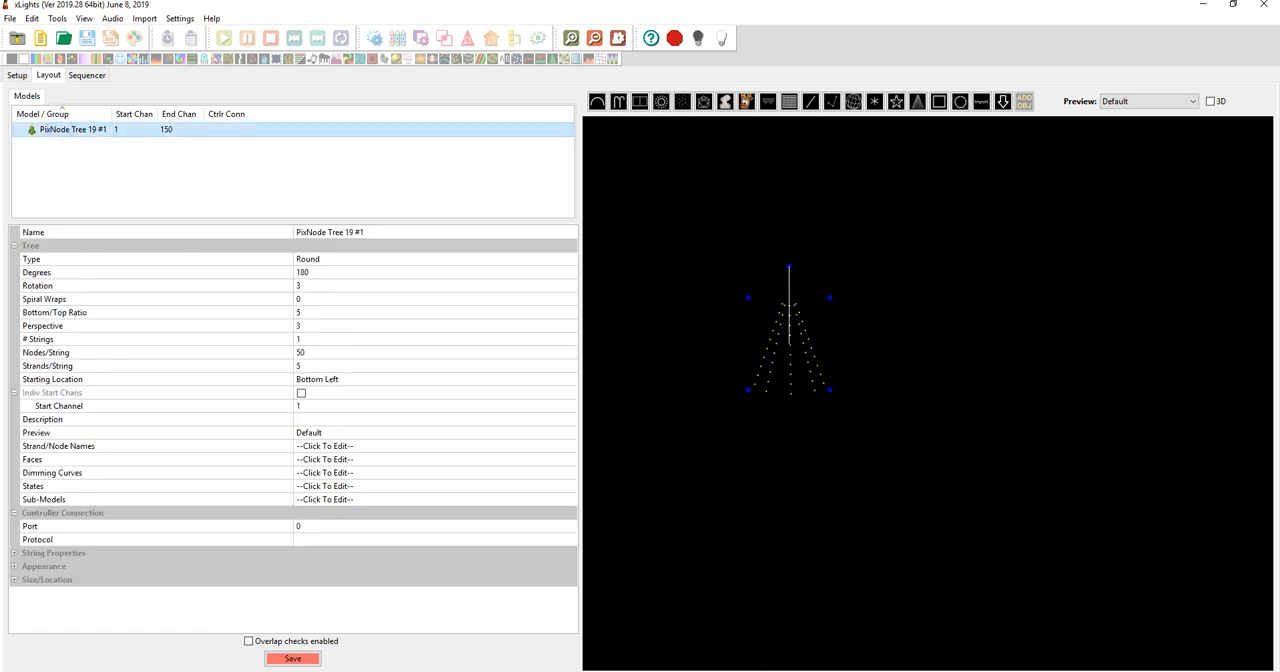
{"action": "left_click", "coordinate": [781, 670]}
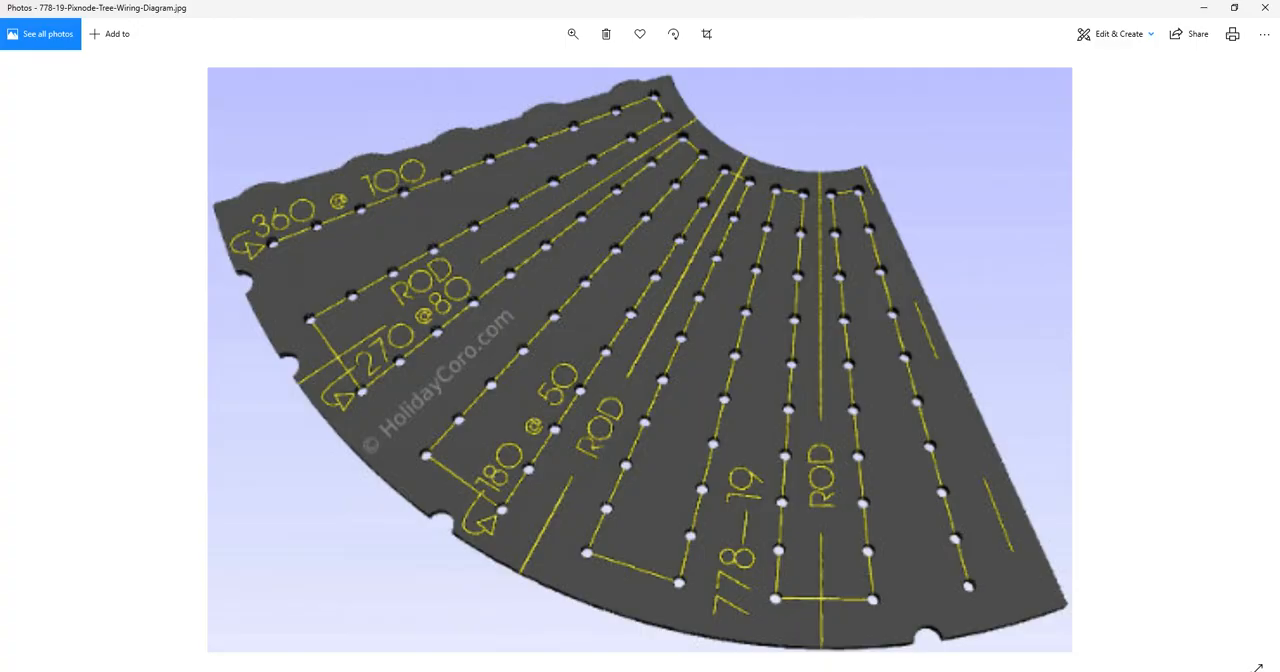
{"action": "key", "text": "alt+Tab"}
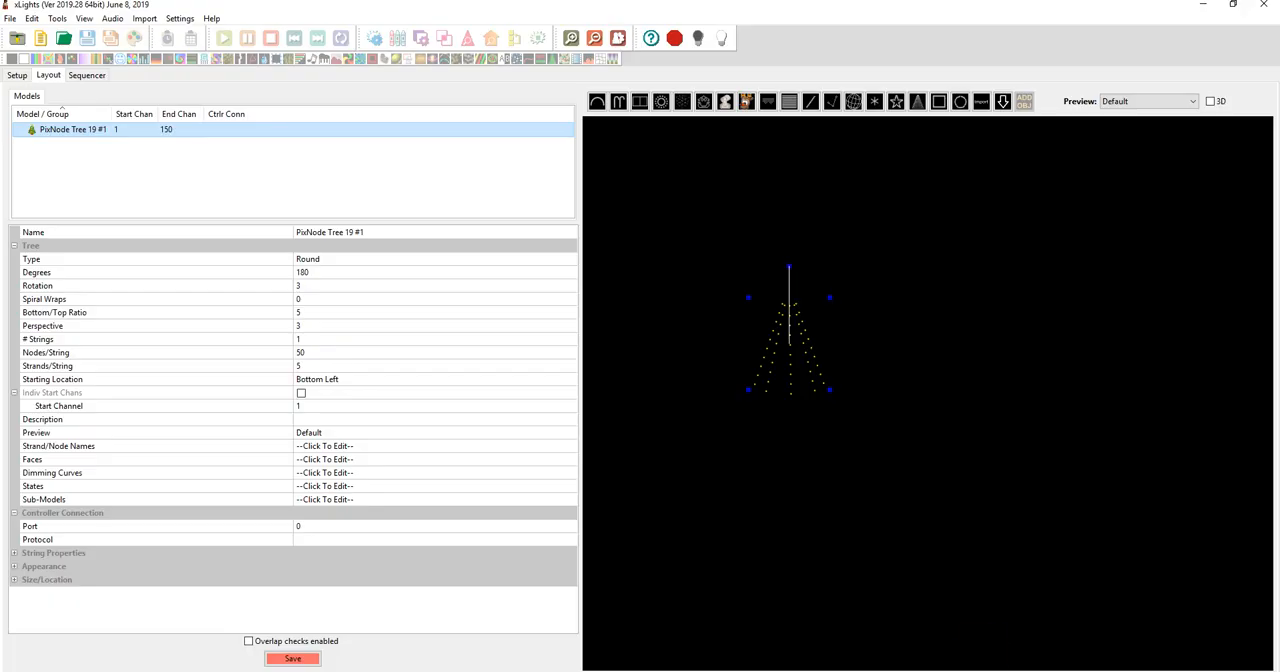
{"action": "left_click", "coordinate": [330, 380]}
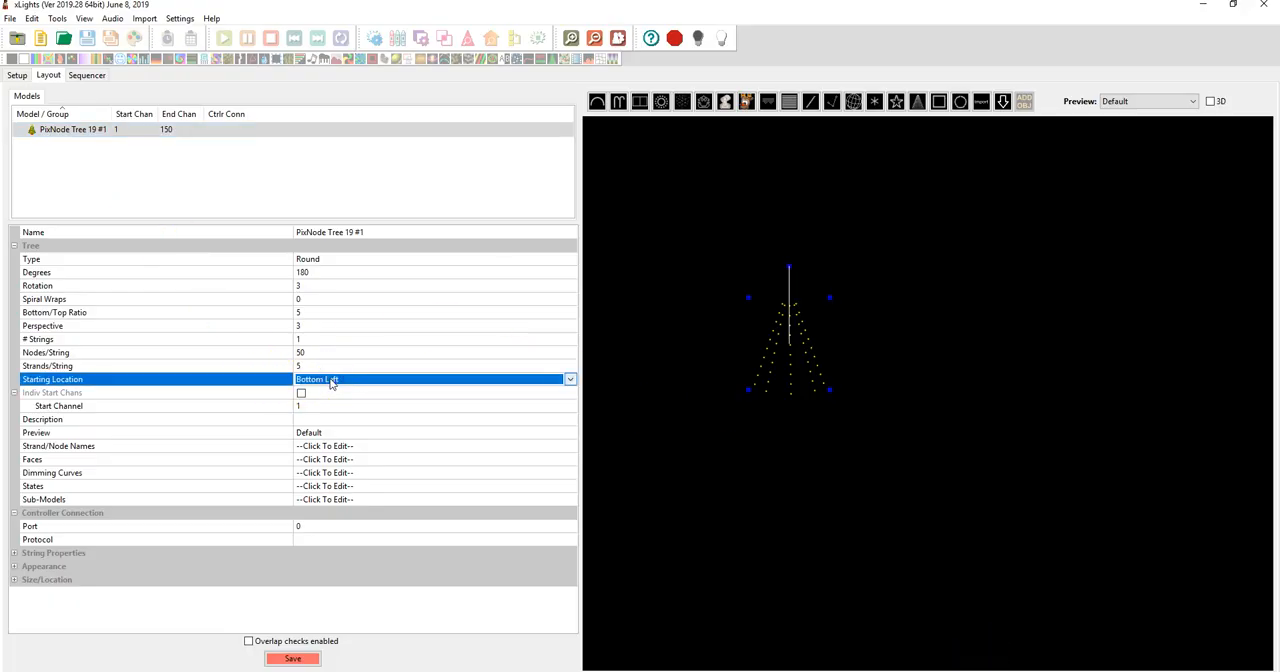
{"action": "left_click", "coordinate": [336, 380]}
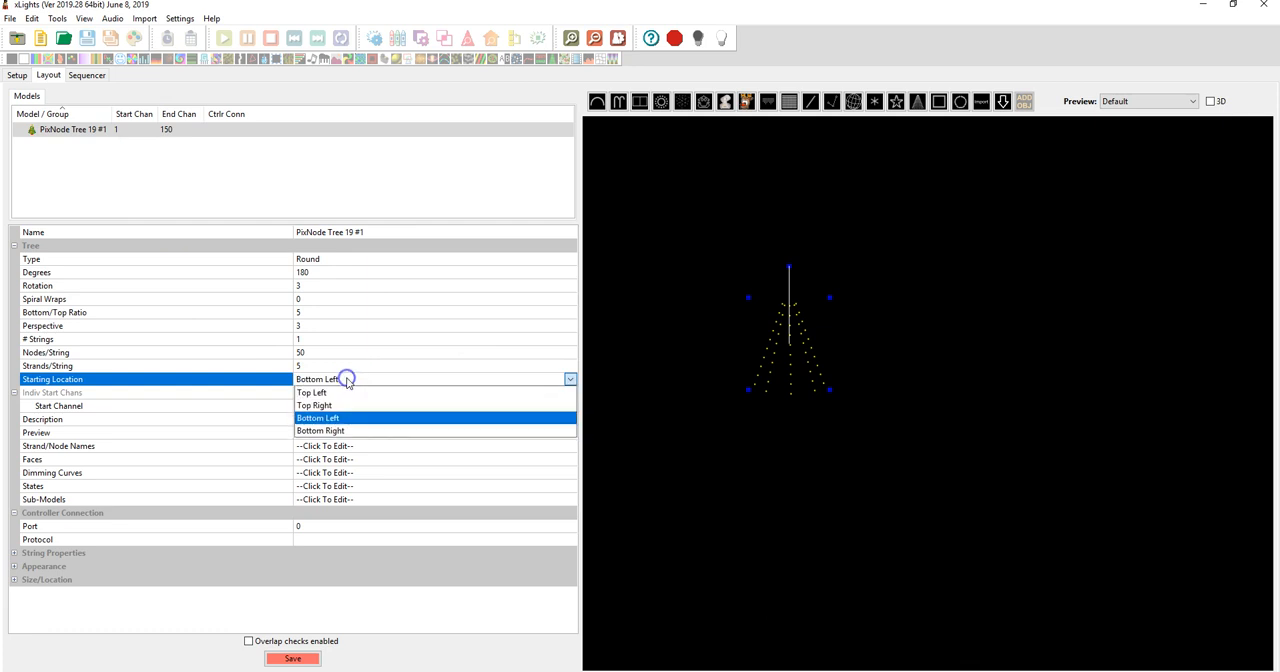
{"action": "left_click", "coordinate": [360, 430]}
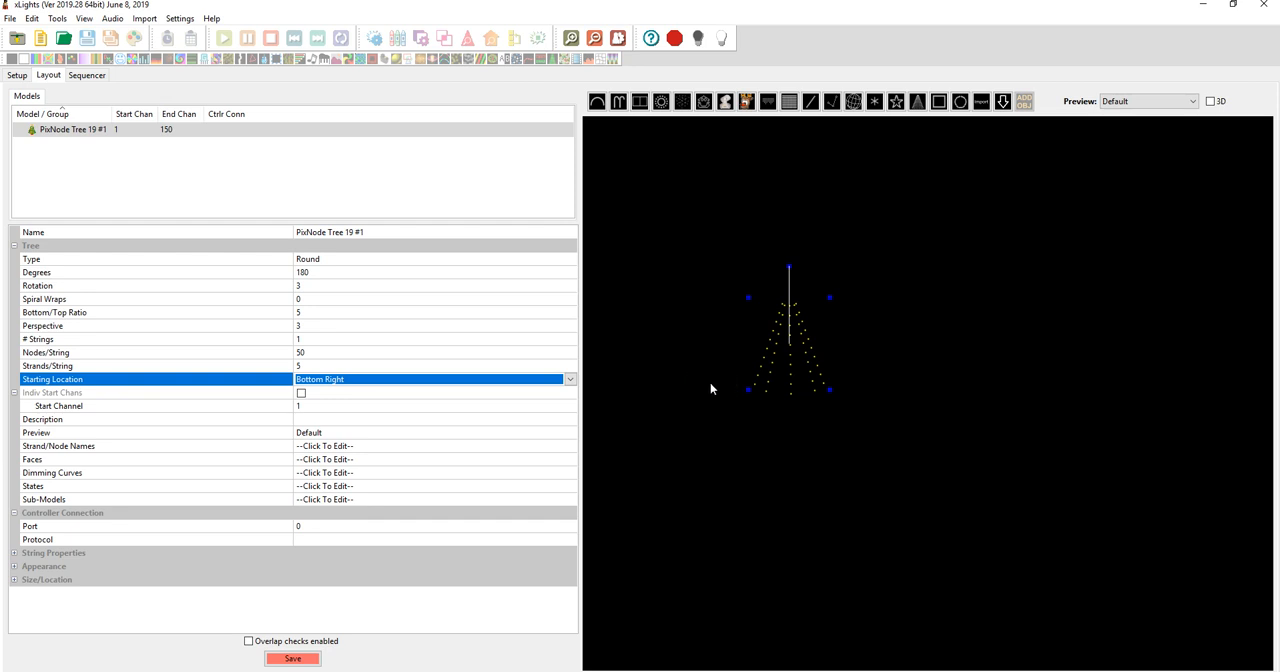
Set the tree's start channel to channel 1, offset from universe number 1 at 192.168.0.50
{"action": "left_click", "coordinate": [477, 406]}
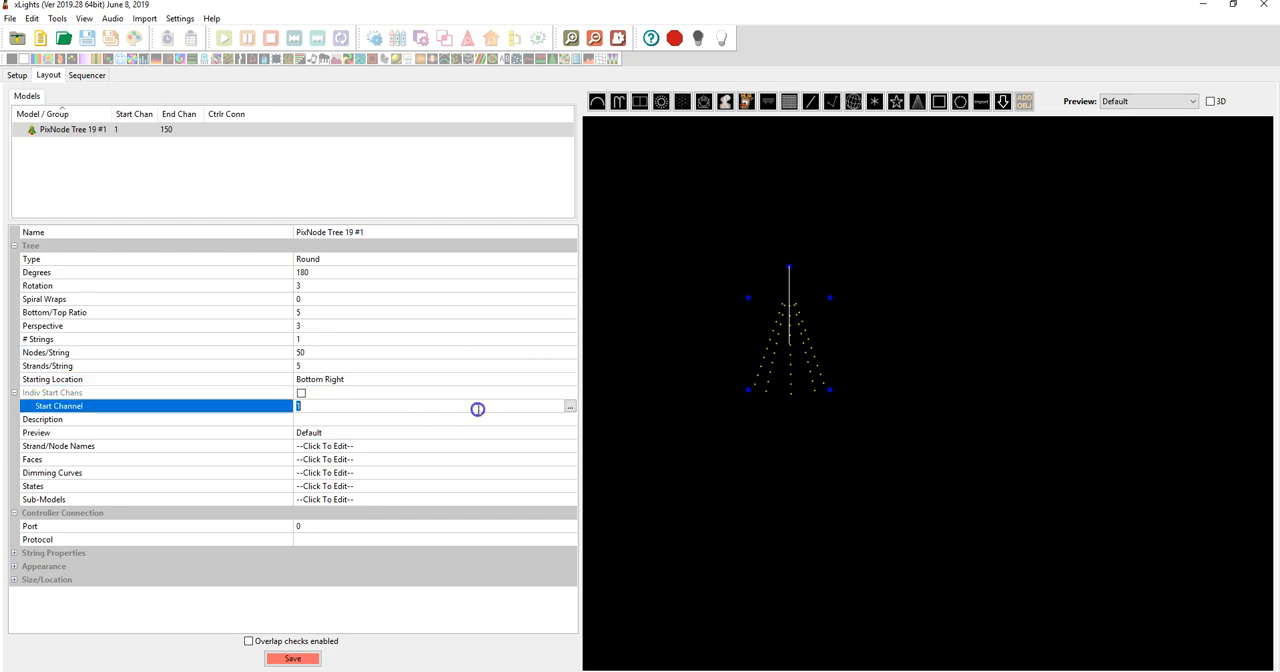
{"action": "left_click", "coordinate": [569, 407]}
{"action": "left_click", "coordinate": [106, 170]}
{"action": "left_click", "coordinate": [226, 167]}
{"action": "left_click", "coordinate": [238, 180]}
{"action": "left_click", "coordinate": [285, 169]}
{"action": "left_click", "coordinate": [285, 180]}
{"action": "left_click", "coordinate": [177, 270]}
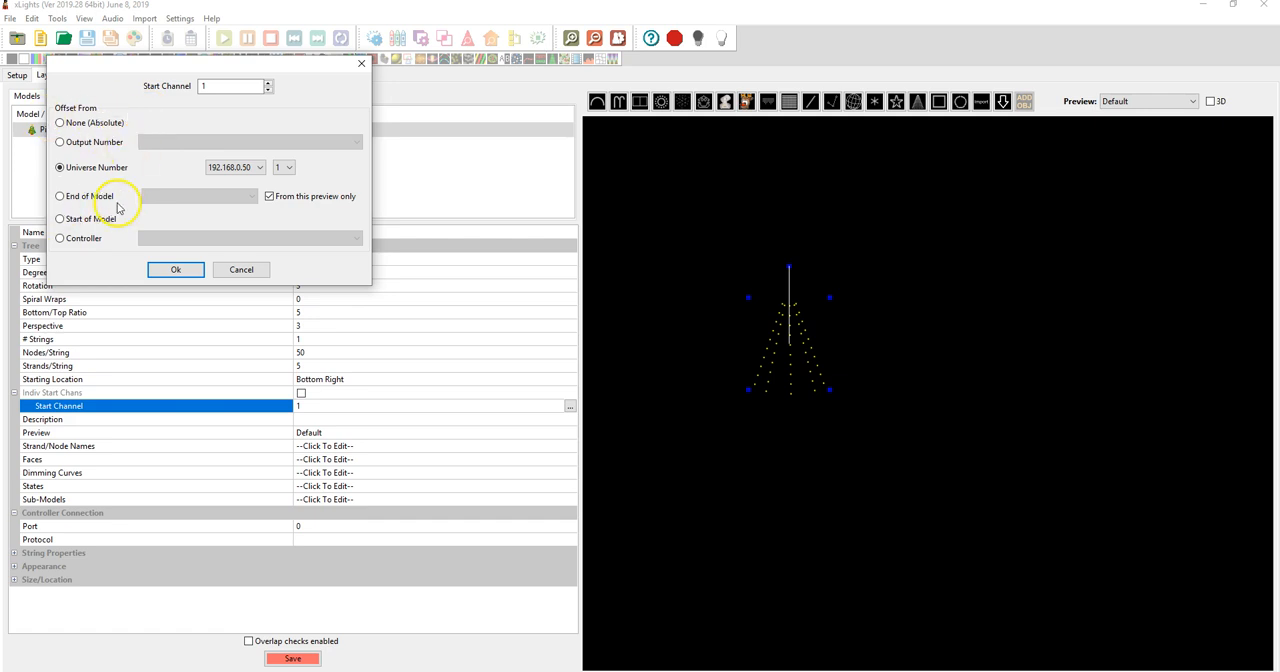
{"action": "left_click", "coordinate": [184, 272]}
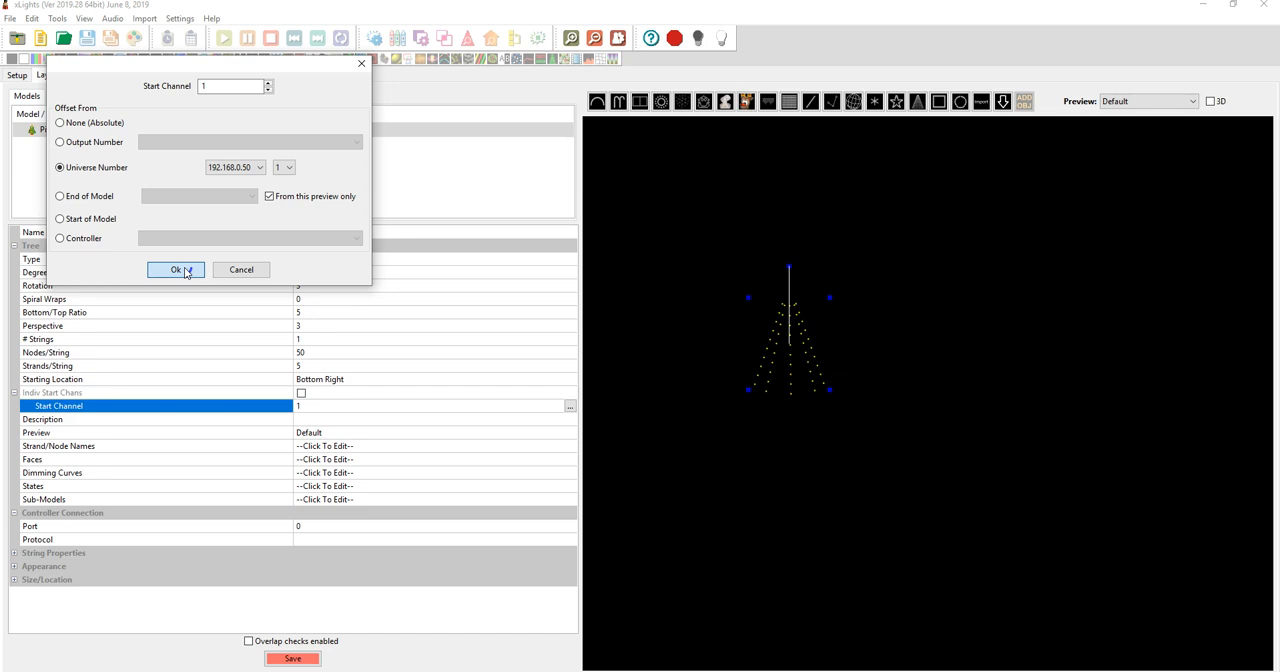
{"action": "left_click", "coordinate": [185, 271]}
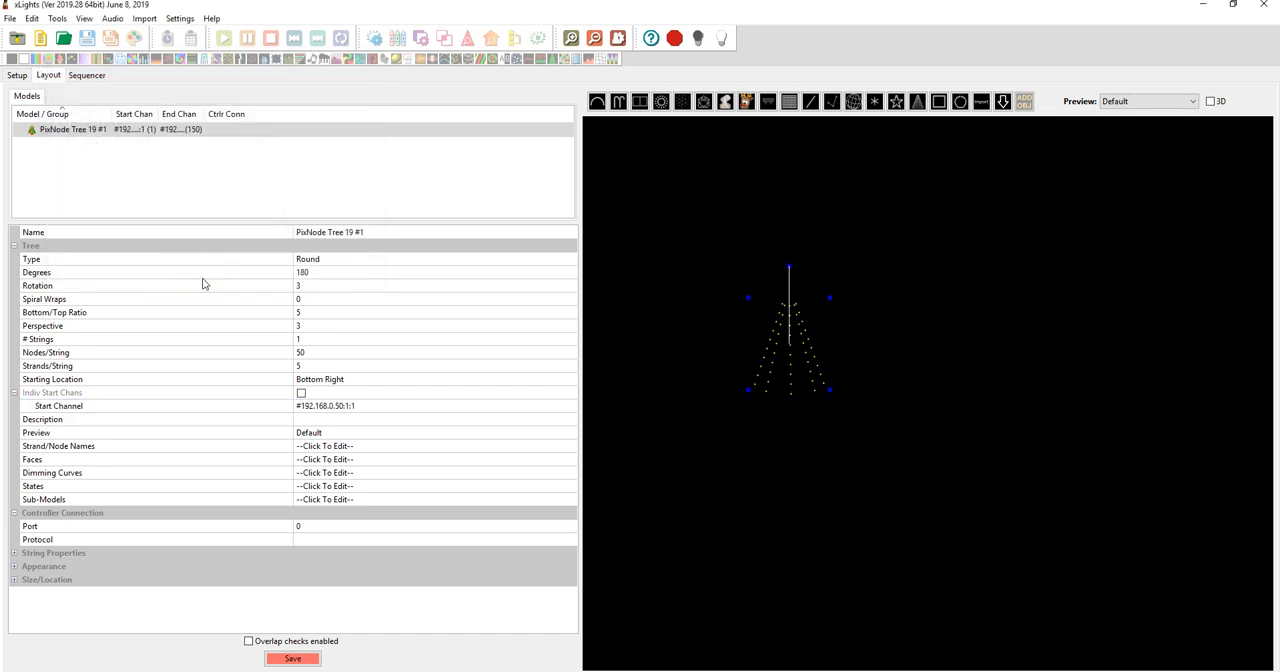
Examine the tree's enlarged wiring view and compare its node order with the 778-19 wiring diagram image in Photos
{"action": "right_click", "coordinate": [789, 359]}
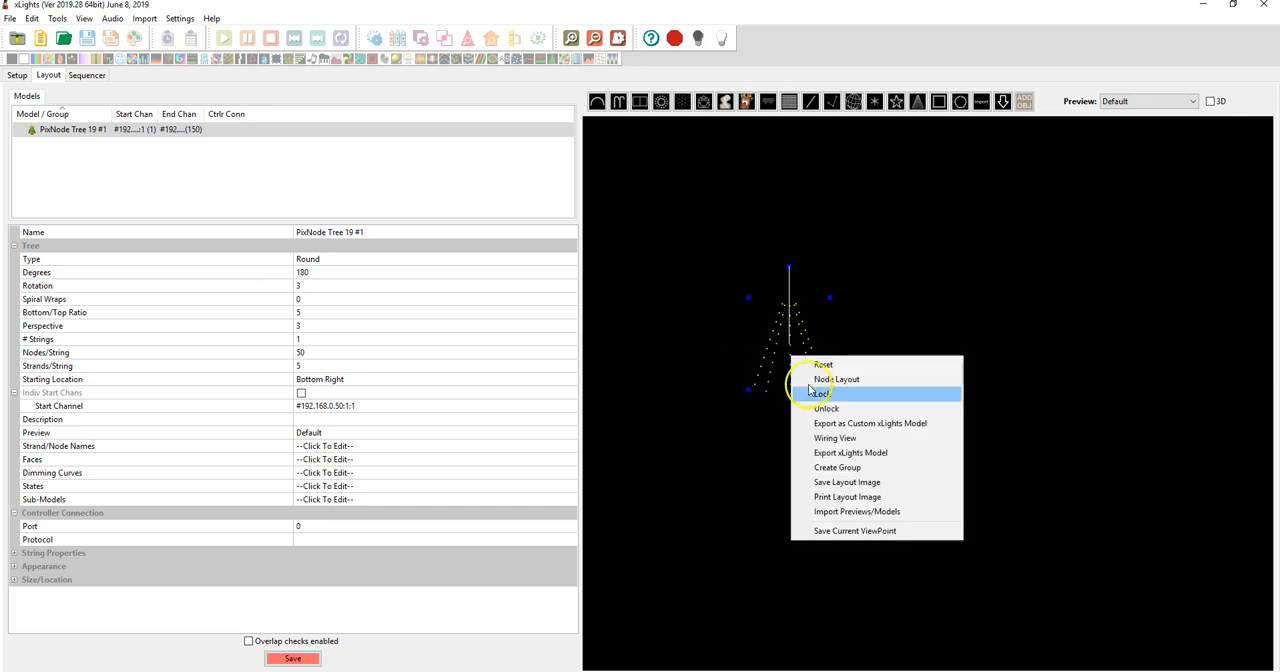
{"action": "left_click", "coordinate": [858, 439]}
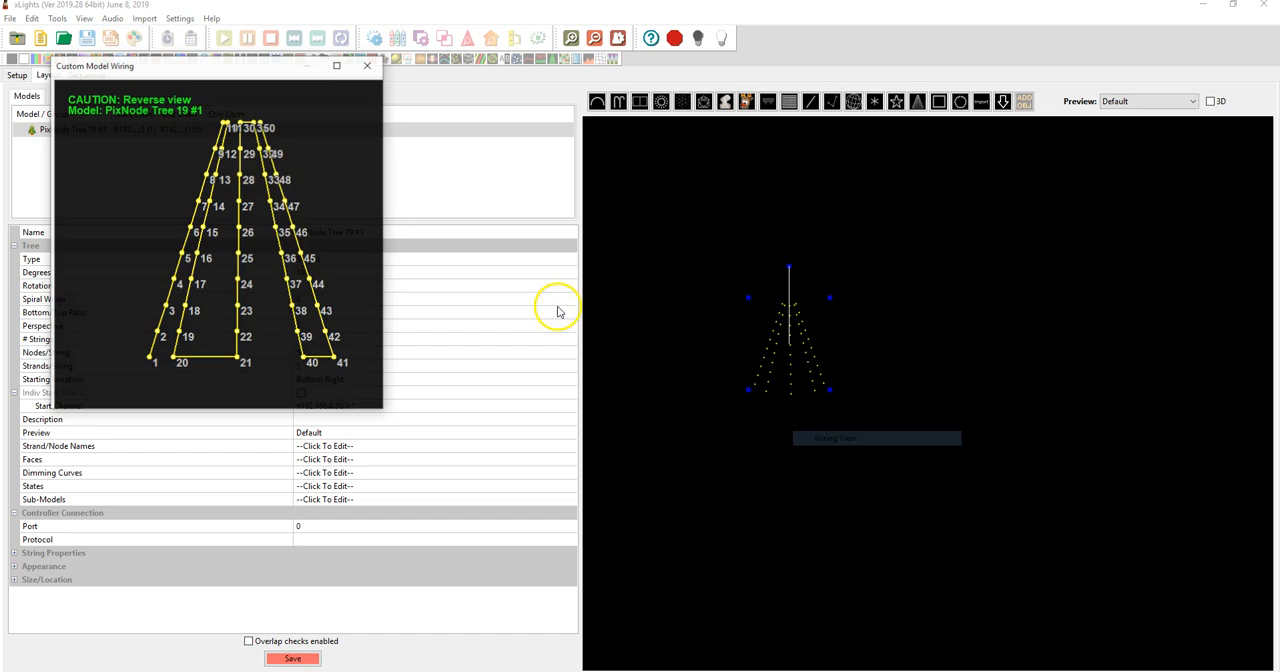
{"action": "double_click", "coordinate": [281, 64]}
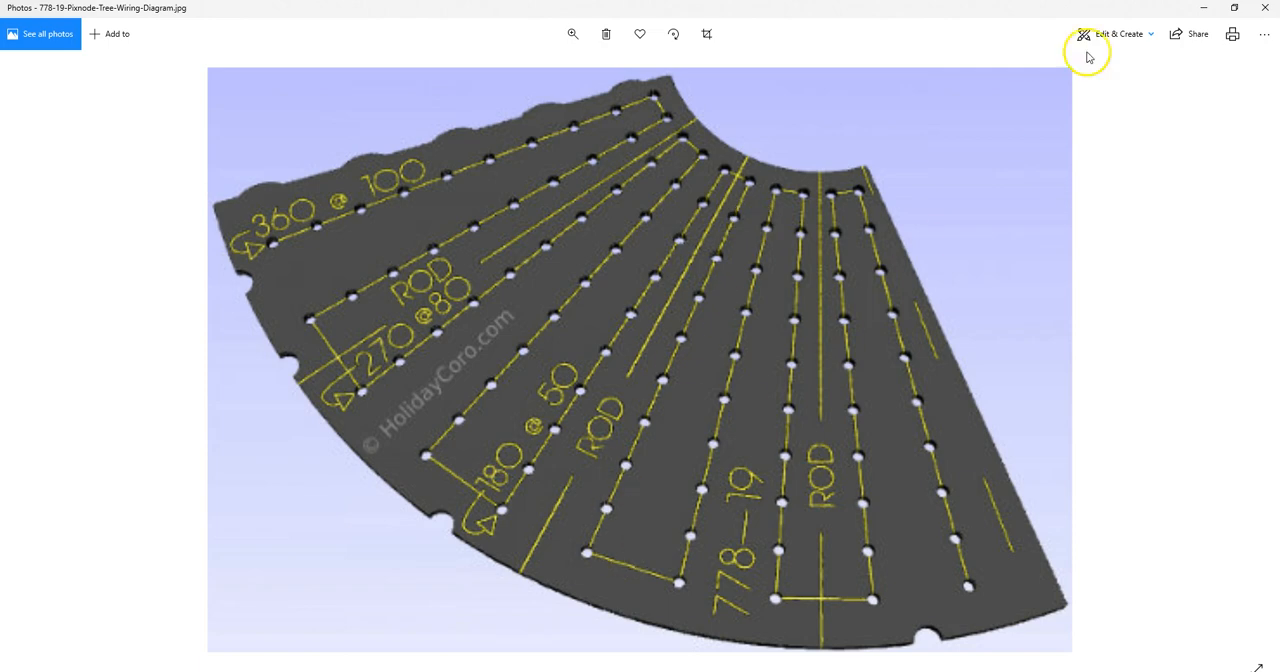
{"action": "left_click", "coordinate": [1197, 9]}
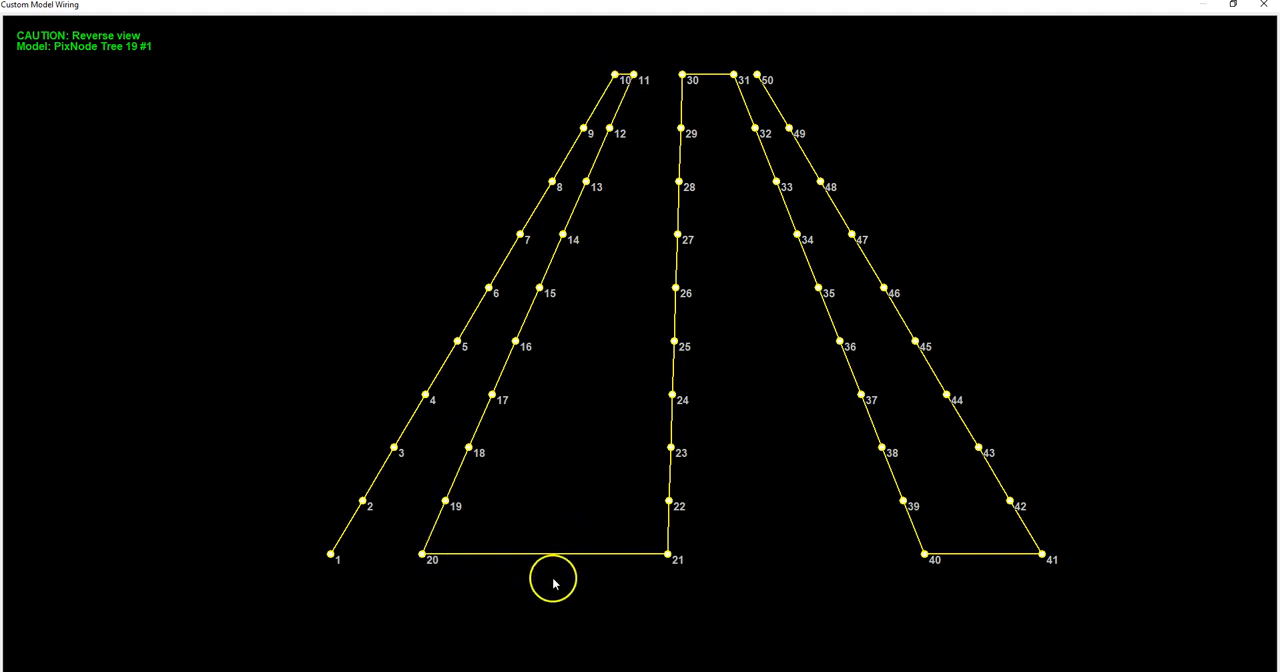
{"action": "left_click", "coordinate": [785, 671]}
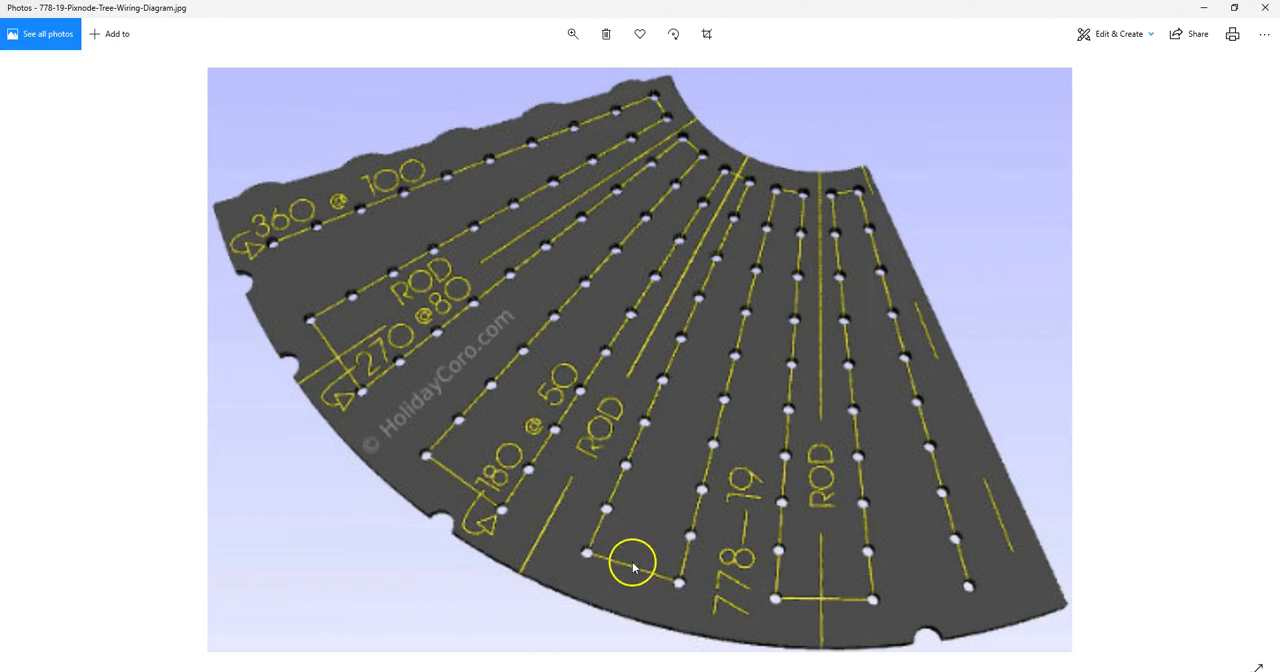
{"action": "left_click", "coordinate": [1207, 9]}
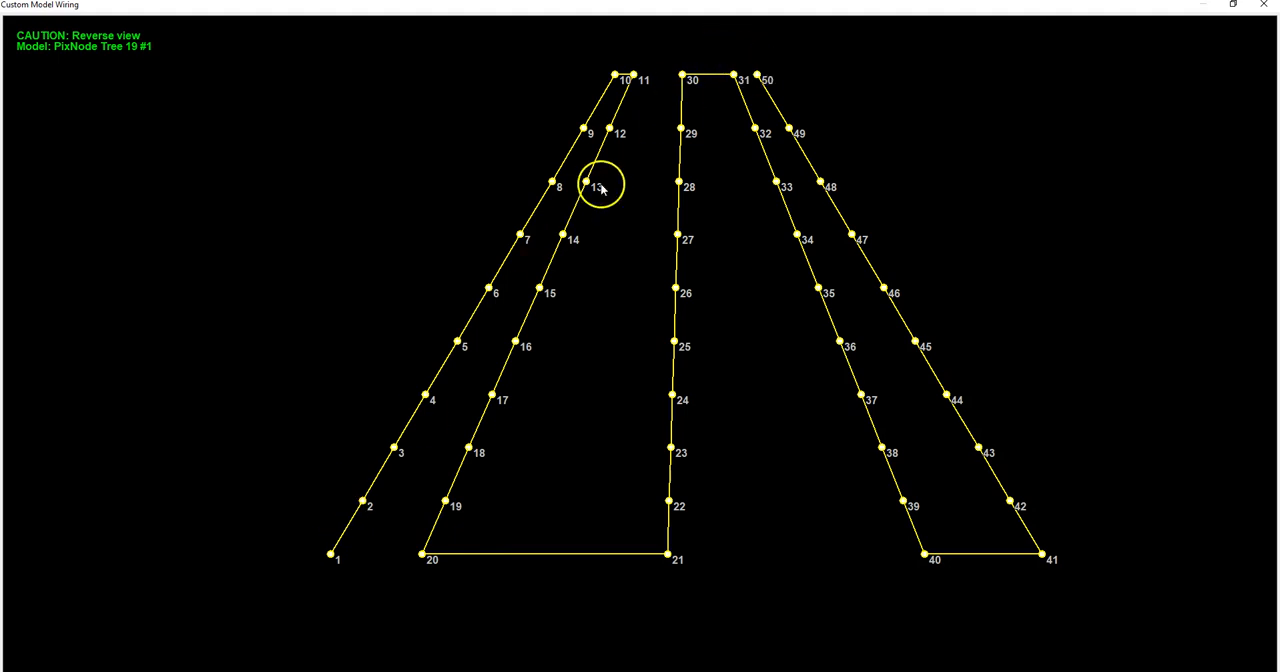
{"action": "left_click", "coordinate": [1265, 8]}
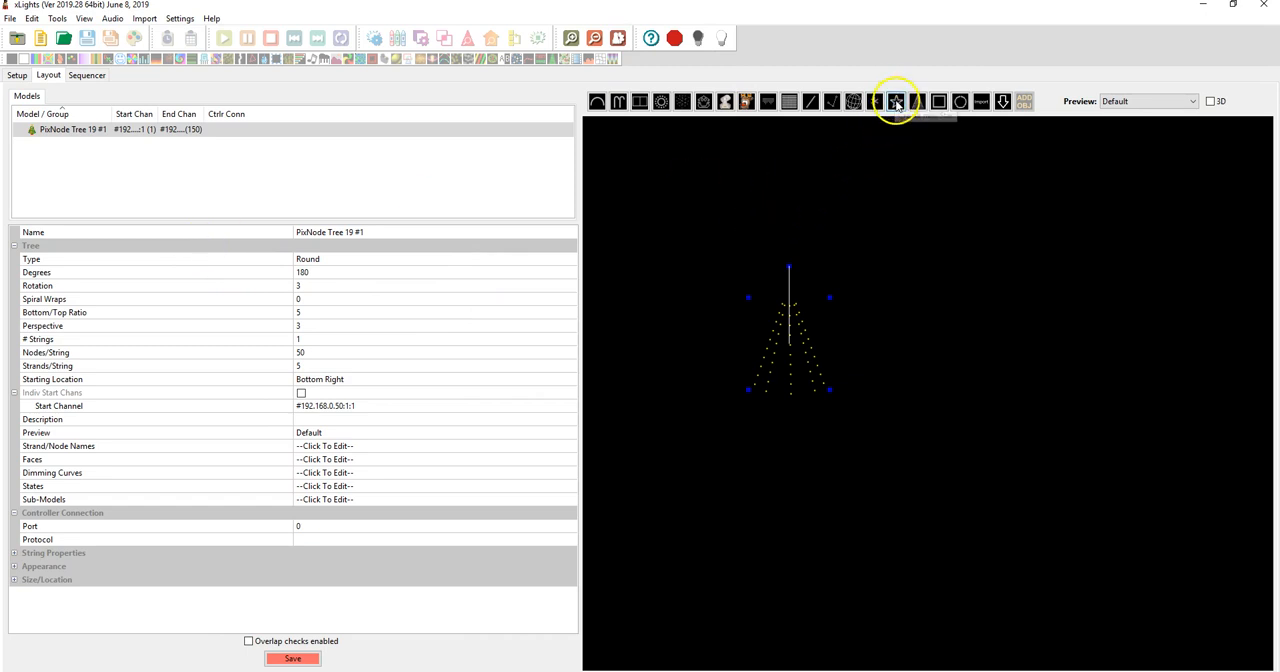
Draw a new Star model at the tip of the tree in the preview
{"action": "left_click", "coordinate": [911, 149]}
{"action": "left_click", "coordinate": [896, 103]}
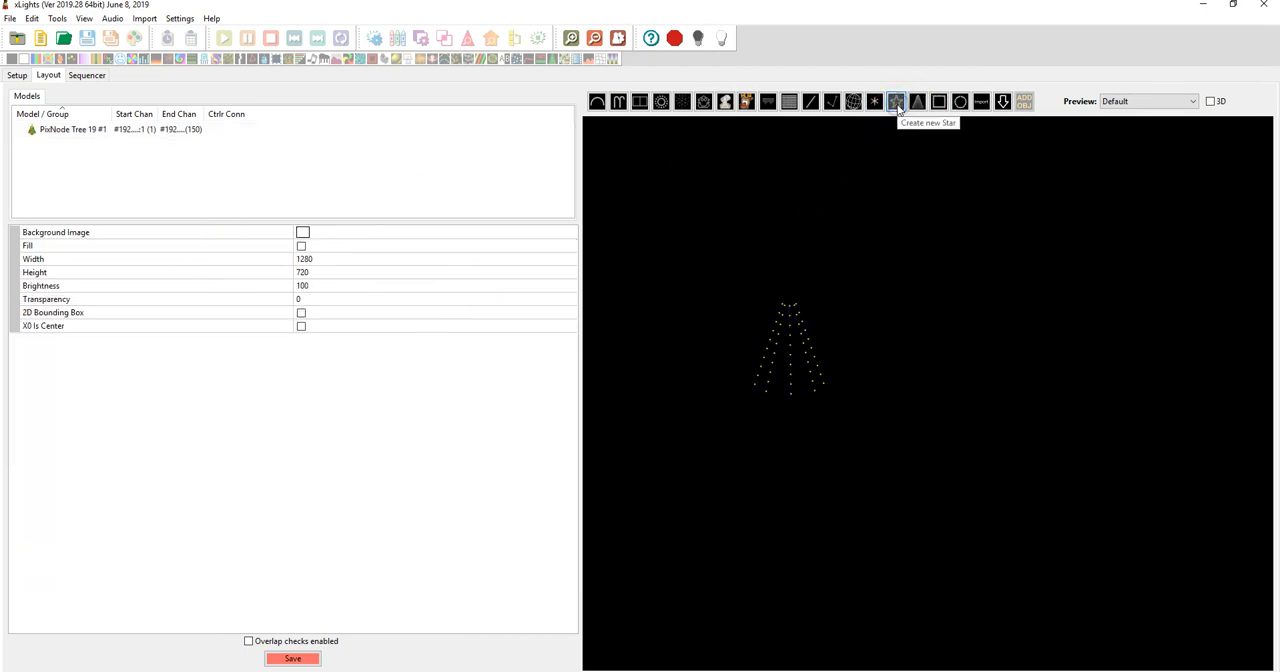
{"action": "mouse_move", "coordinate": [808, 303]}
{"action": "left_mouse_down"}
{"action": "mouse_move", "coordinate": [780, 277]}
{"action": "mouse_move", "coordinate": [796, 296]}
{"action": "left_mouse_up"}
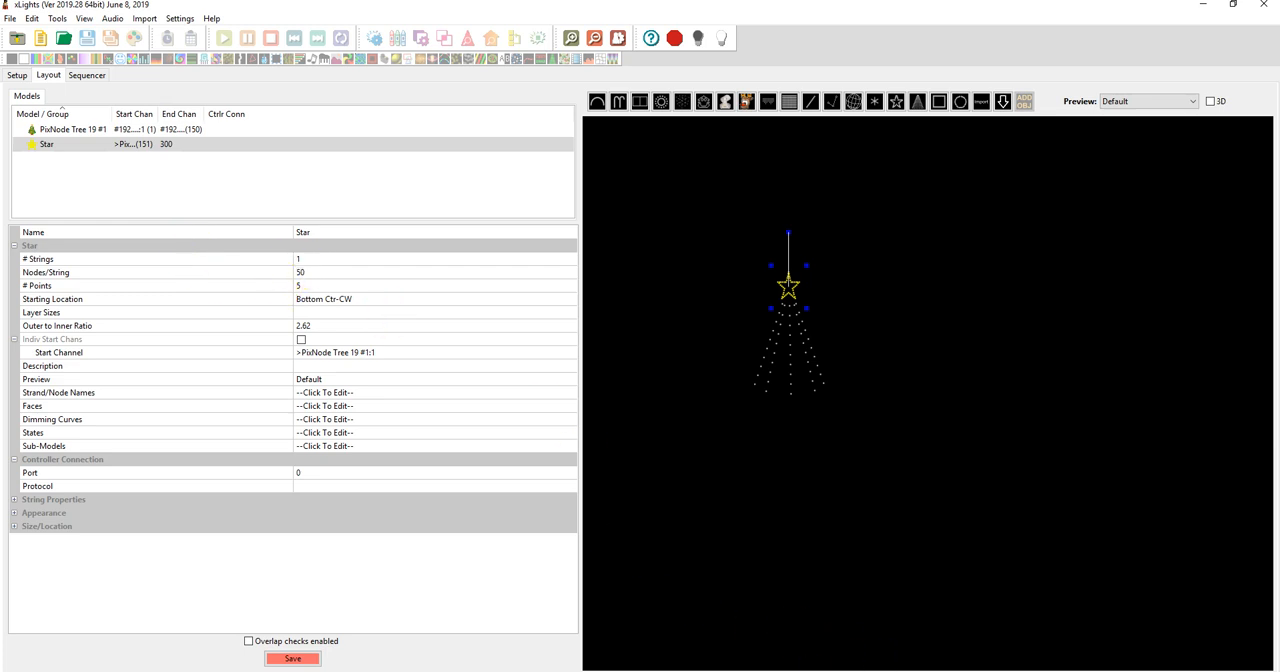
Check the 778-S25 star drawing in Photos and choose Bottom Ctr-CW as the star's starting location in xLights
{"action": "left_click", "coordinate": [750, 671]}
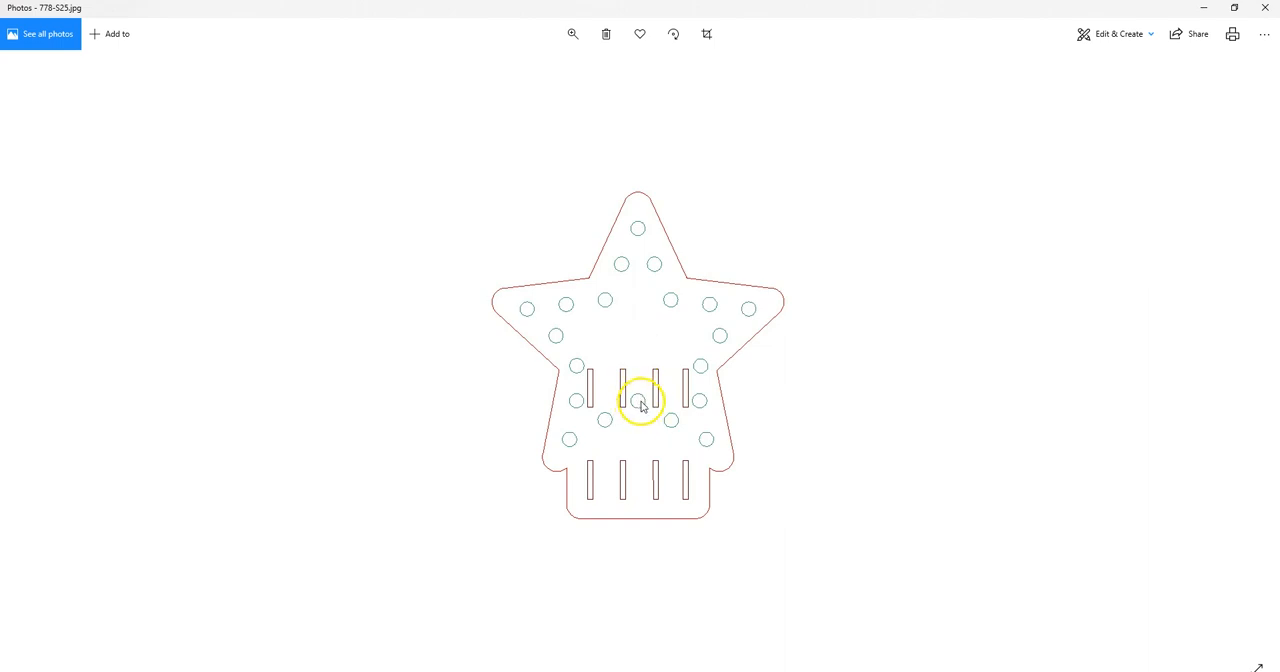
{"action": "left_click", "coordinate": [1208, 9]}
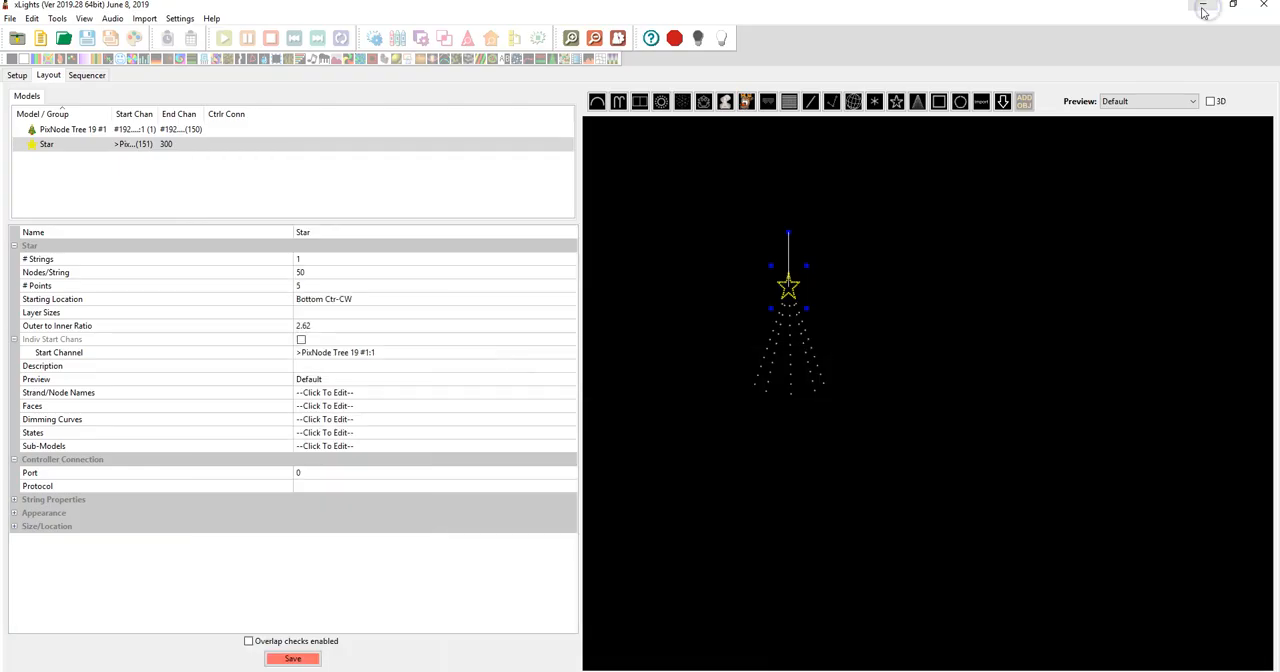
{"action": "left_click", "coordinate": [357, 302]}
{"action": "left_click", "coordinate": [570, 299]}
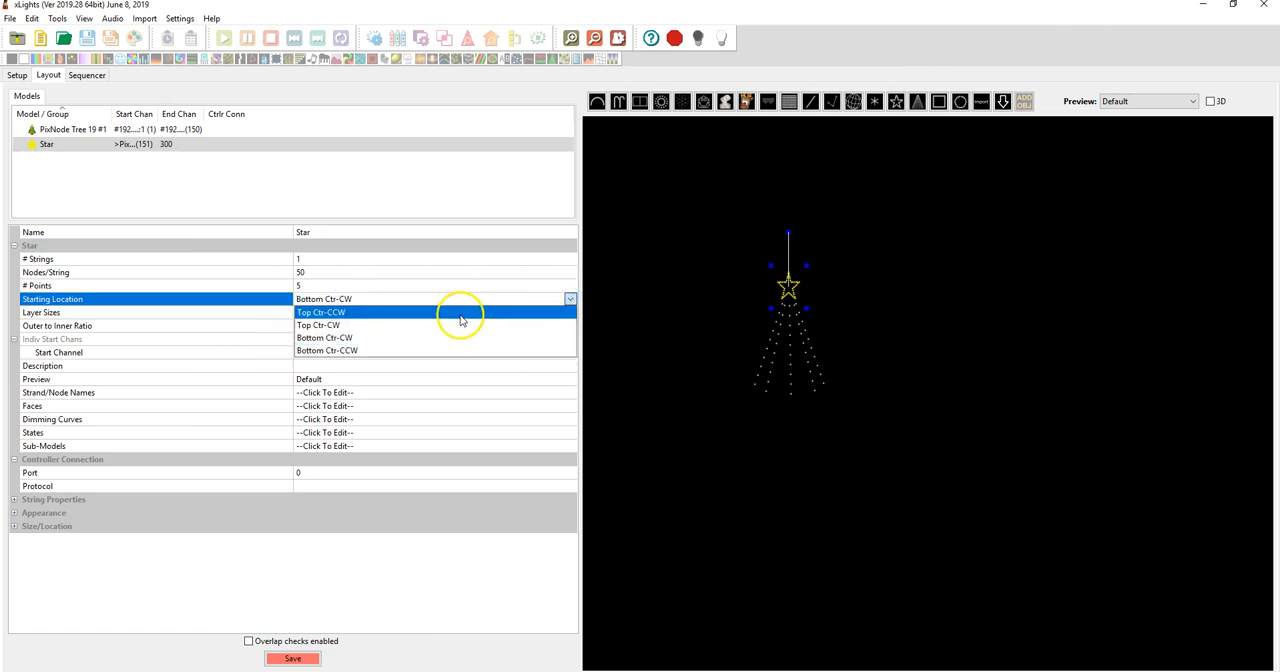
{"action": "left_click", "coordinate": [345, 338]}
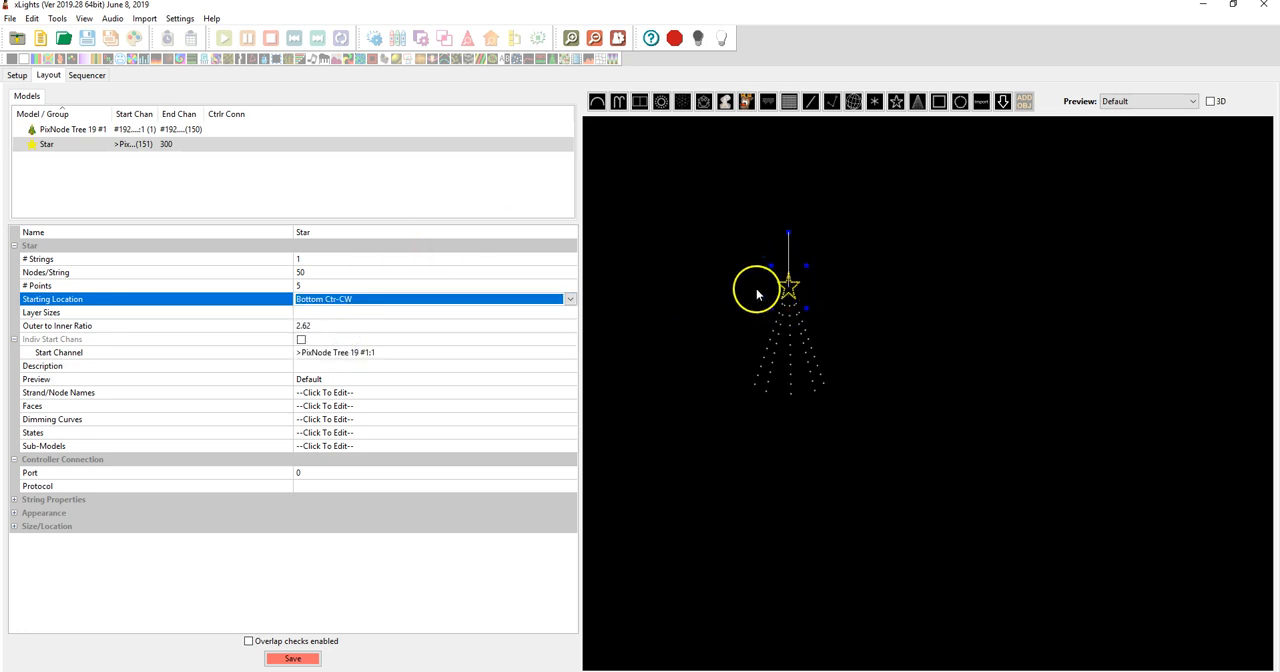
Set the star's start channel to channel 1, offset from universe number 2 at 192.168.0.50
{"action": "left_click", "coordinate": [356, 352]}
{"action": "left_click", "coordinate": [569, 353]}
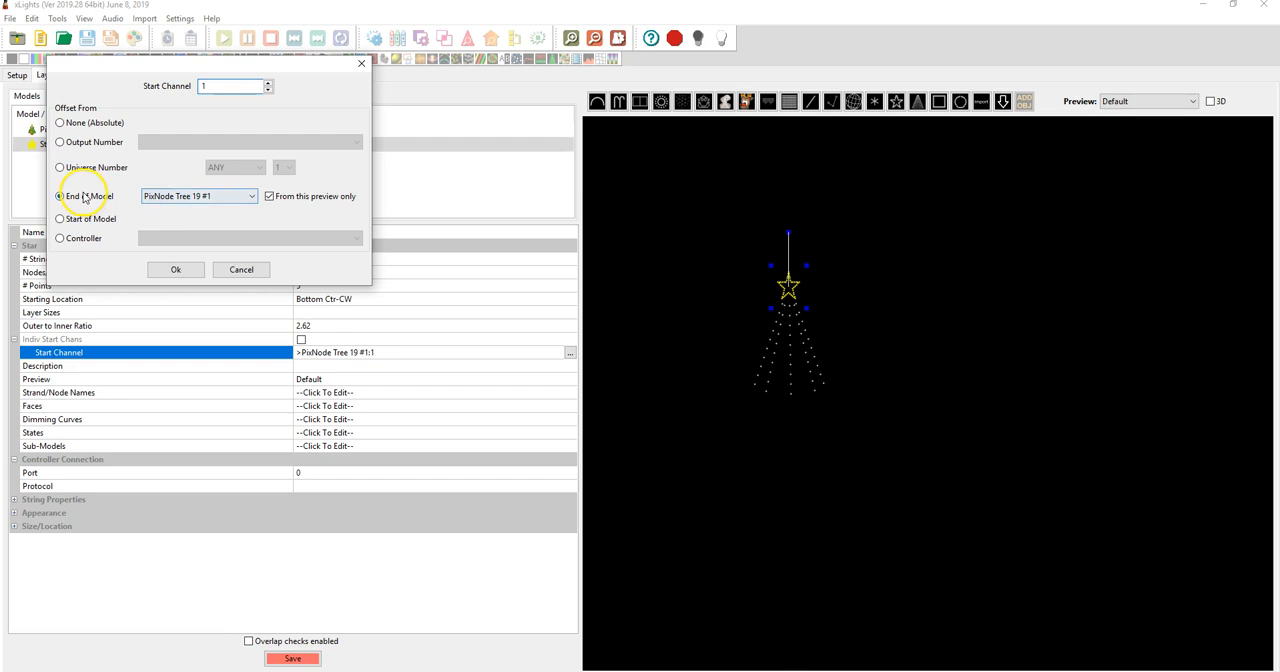
{"action": "left_click", "coordinate": [97, 168]}
{"action": "left_click", "coordinate": [251, 168]}
{"action": "left_click", "coordinate": [232, 184]}
{"action": "left_click", "coordinate": [285, 168]}
{"action": "left_click", "coordinate": [283, 189]}
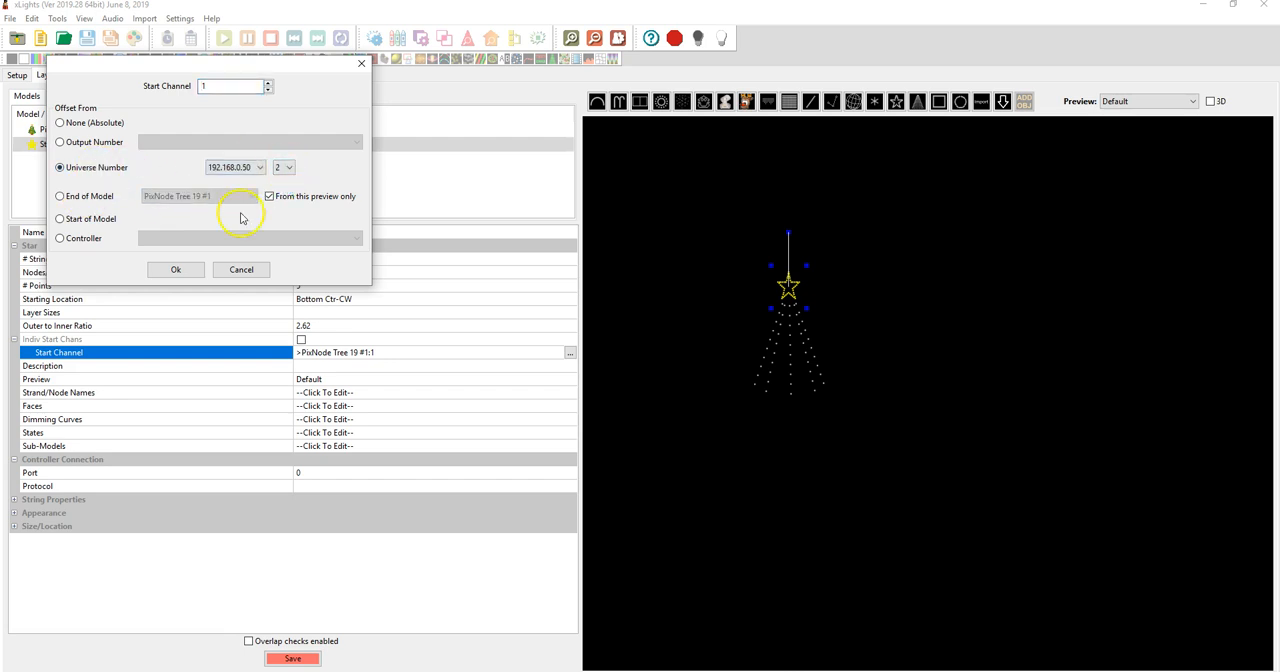
{"action": "left_click", "coordinate": [176, 269]}
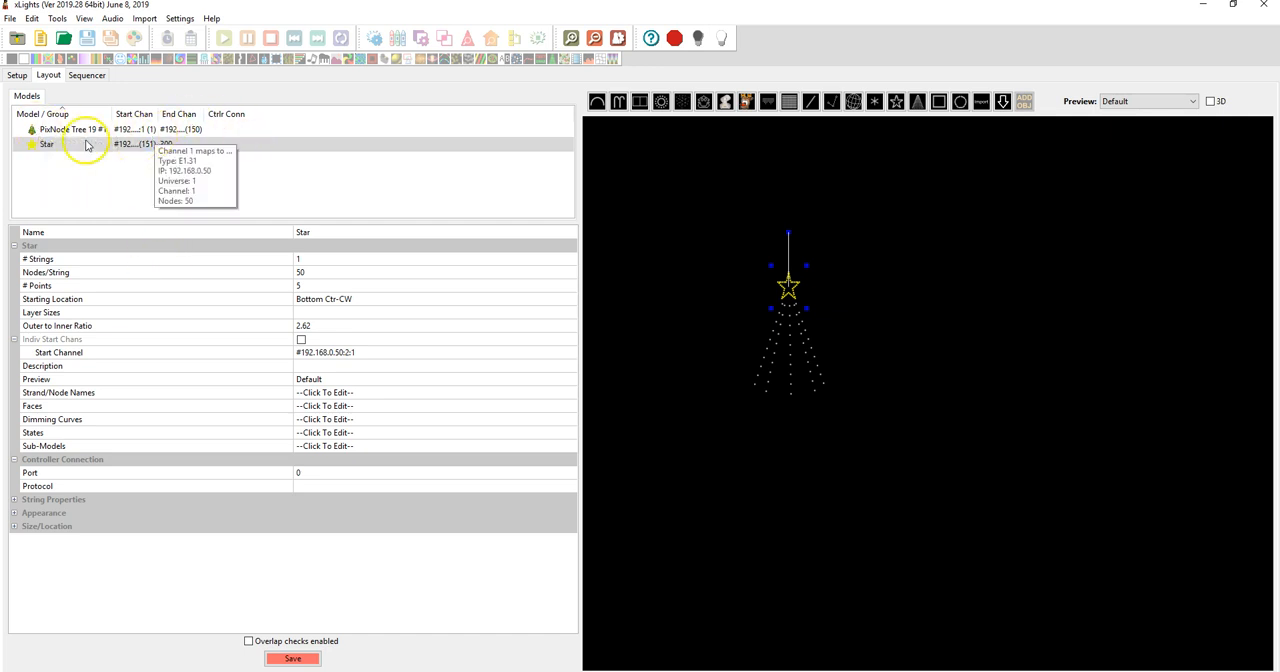
Create a new animation sequence in the sequencer with the Quick Start option and the All Models view
{"action": "left_click", "coordinate": [86, 76]}
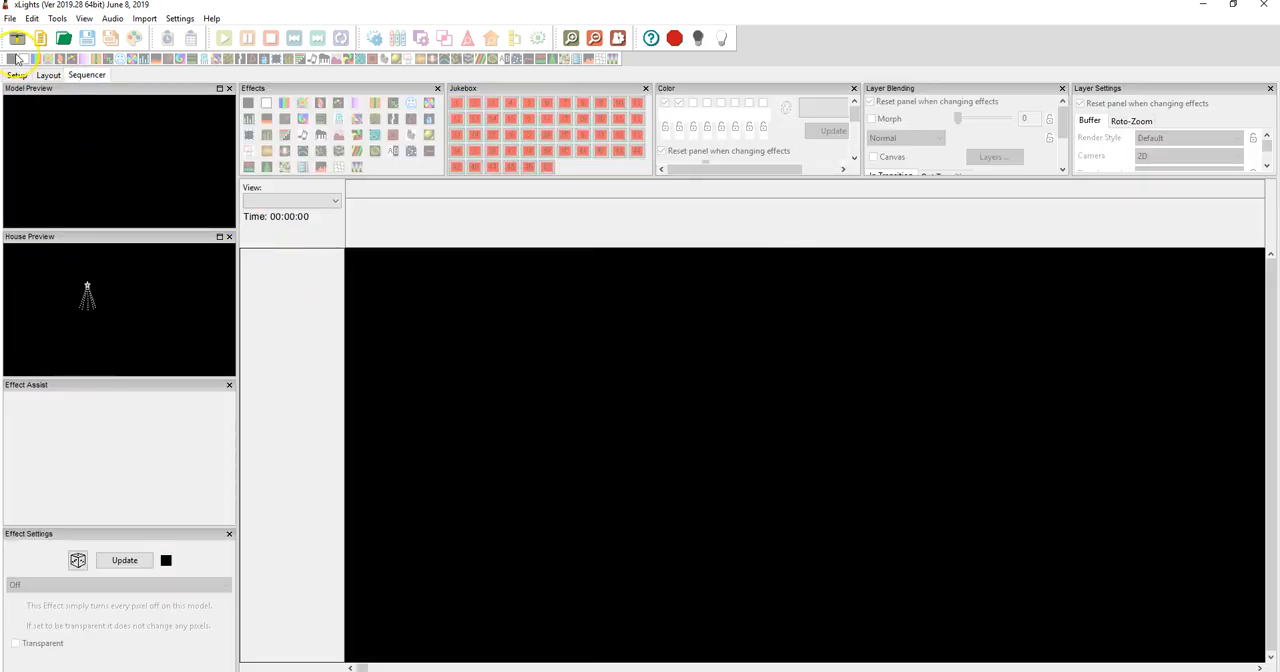
{"action": "left_click", "coordinate": [10, 19]}
{"action": "left_click", "coordinate": [45, 36]}
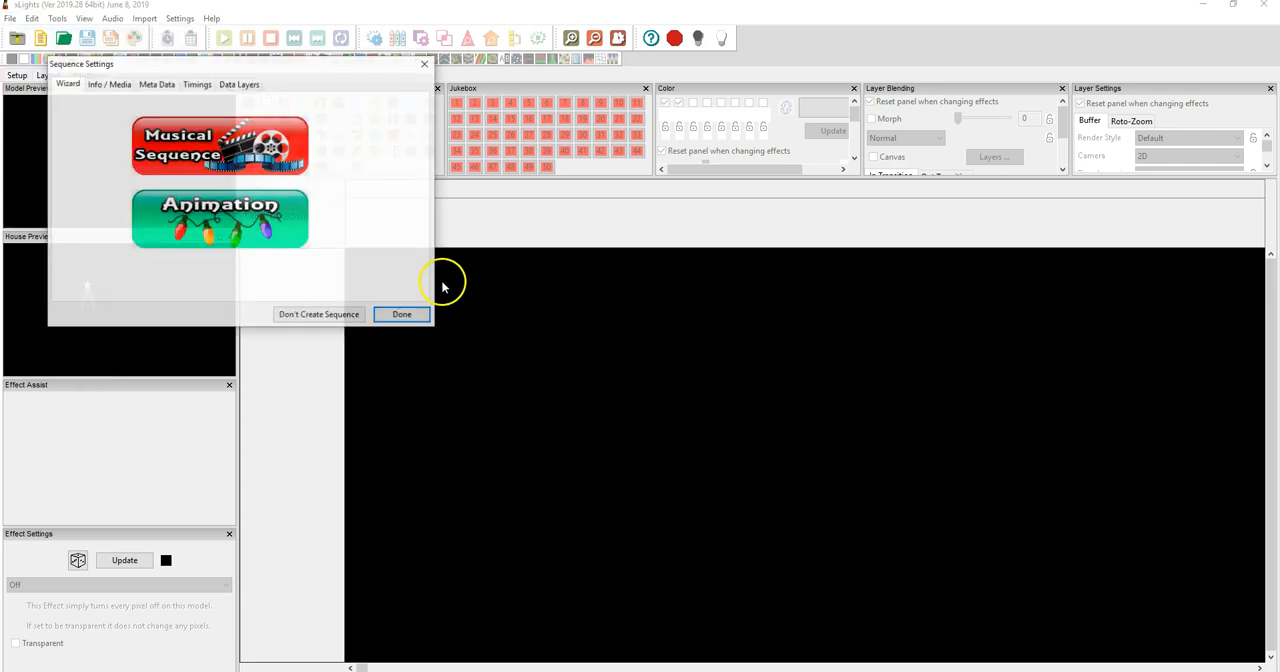
{"action": "left_click", "coordinate": [213, 225]}
{"action": "left_click", "coordinate": [218, 172]}
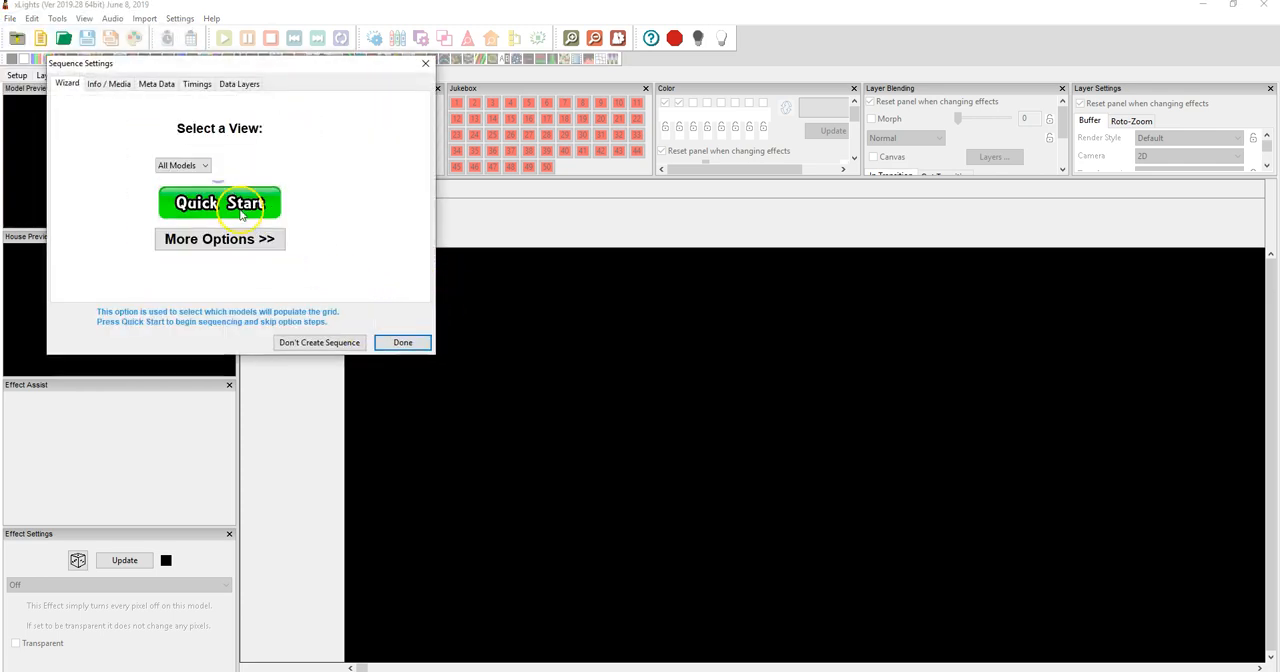
{"action": "left_click", "coordinate": [240, 204]}
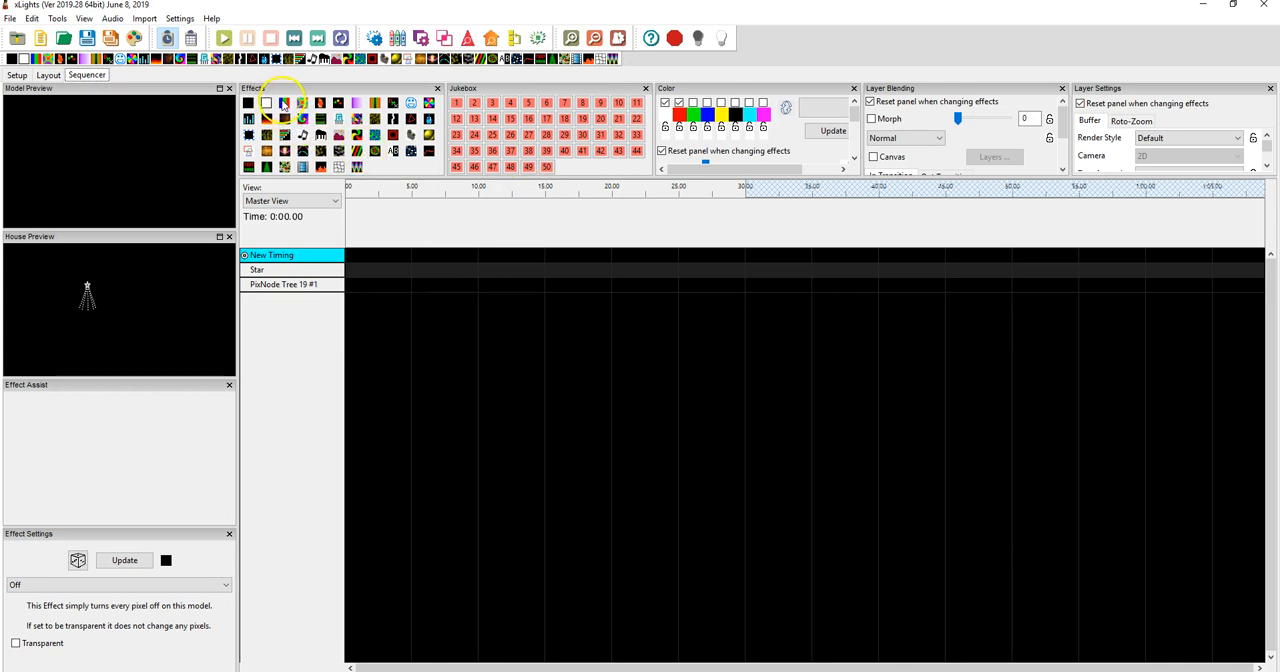
Place a Bars effect at the start of the Star row and a Fire effect near 2 seconds on the PixNode Tree 19 #1 row
{"action": "left_click", "coordinate": [284, 104]}
{"action": "left_click_drag", "start_coordinate": [284, 104], "coordinate": [356, 268]}
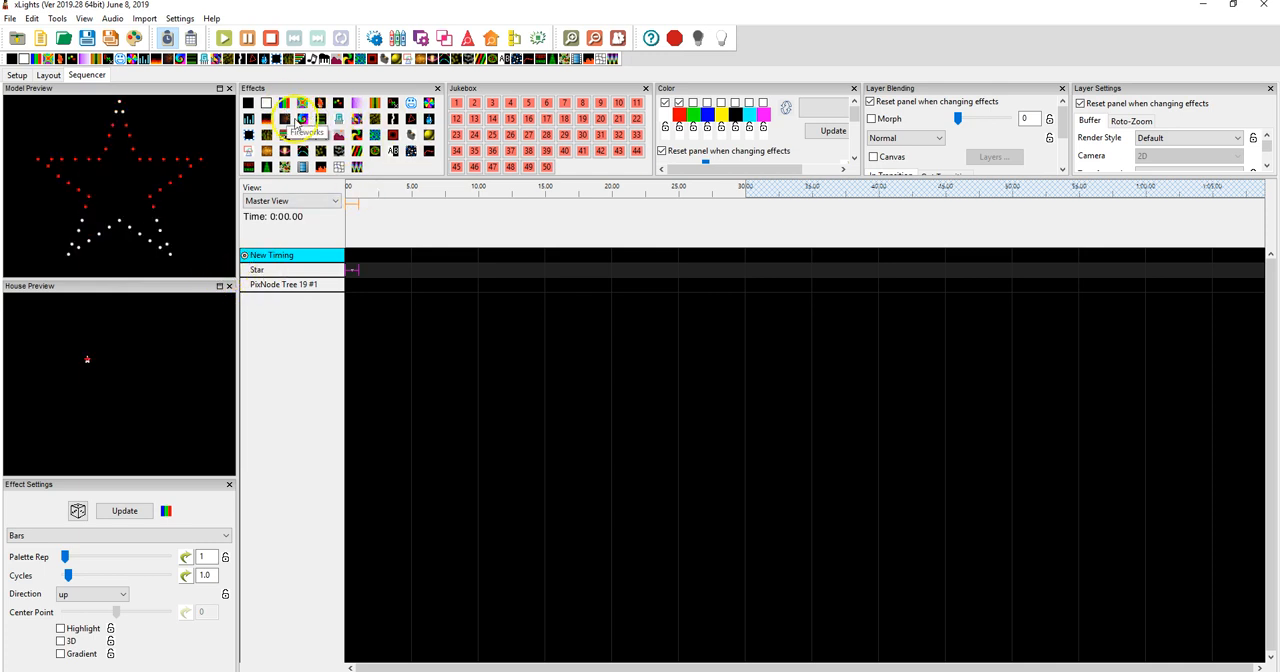
{"action": "left_click_drag", "start_coordinate": [285, 118], "coordinate": [384, 263]}
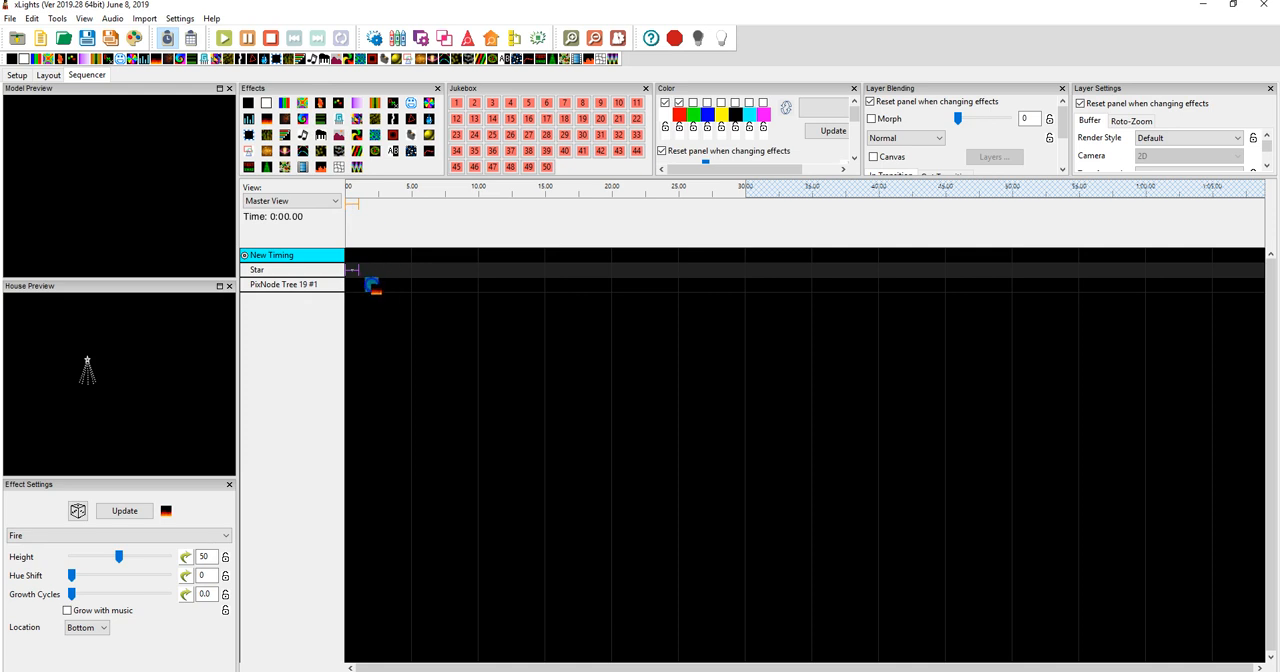
{"action": "left_click_drag", "start_coordinate": [366, 290], "coordinate": [366, 289]}
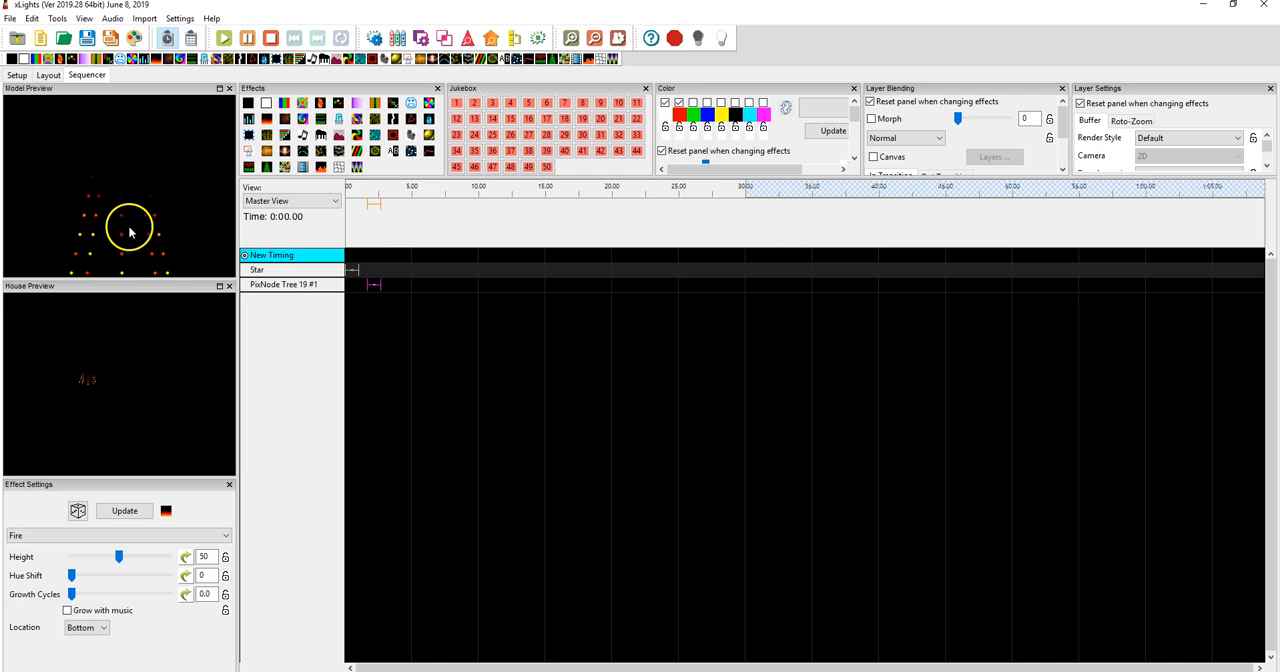
{"action": "left_click", "coordinate": [355, 289]}
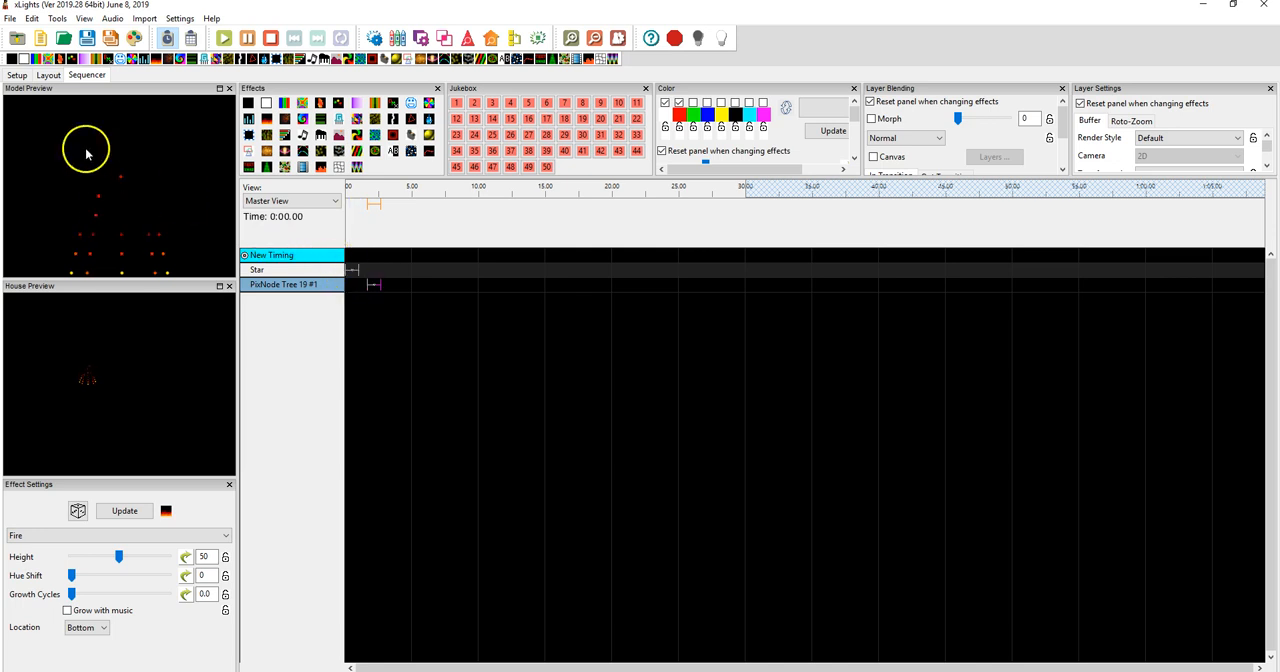
Return to the layout and nudge the star slightly upward above the tree's tip
{"action": "left_click", "coordinate": [47, 76]}
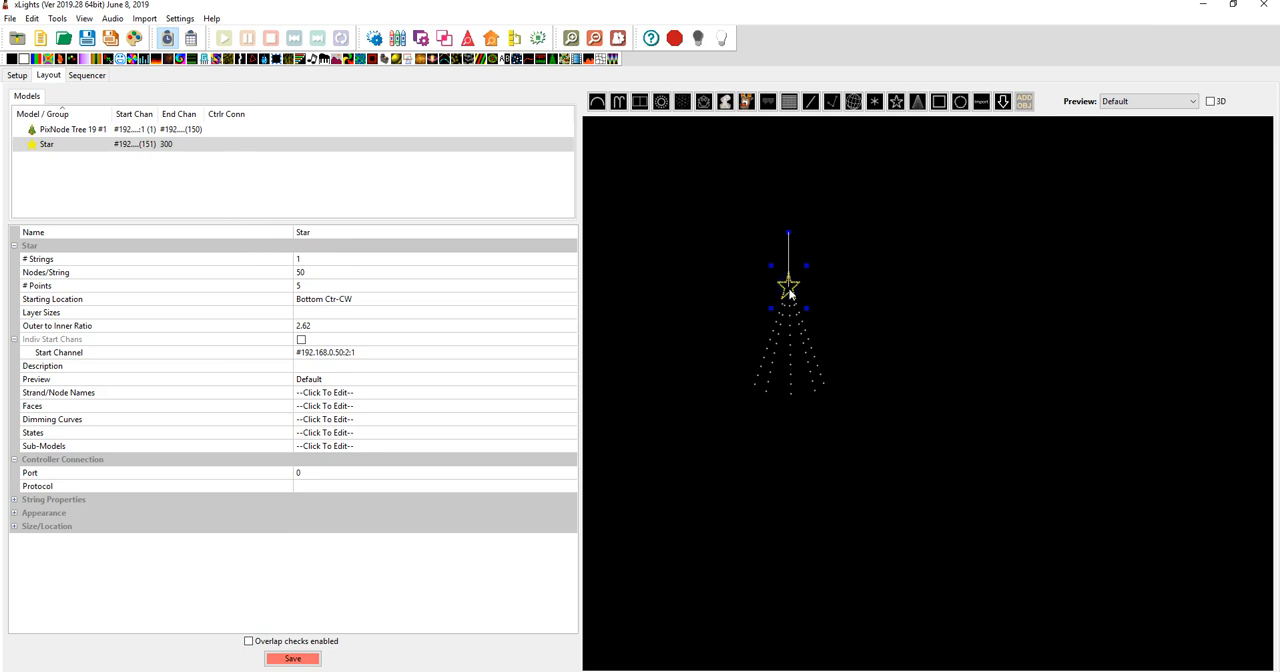
{"action": "mouse_move", "coordinate": [791, 287]}
{"action": "left_mouse_down"}
{"action": "mouse_move", "coordinate": [852, 272]}
{"action": "mouse_move", "coordinate": [798, 284]}
{"action": "left_mouse_up"}
Copy the PixNode tree, paste three duplicates and line them up in a row beside the original
{"action": "left_click", "coordinate": [815, 385]}
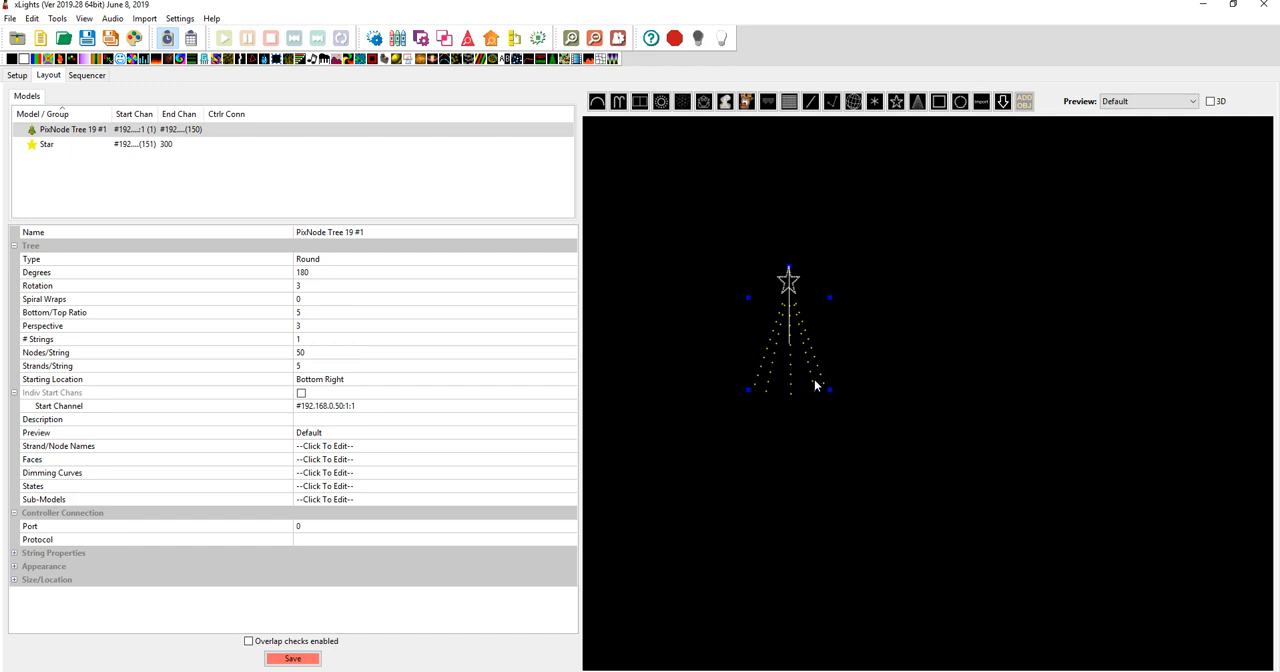
{"action": "left_click", "coordinate": [32, 18]}
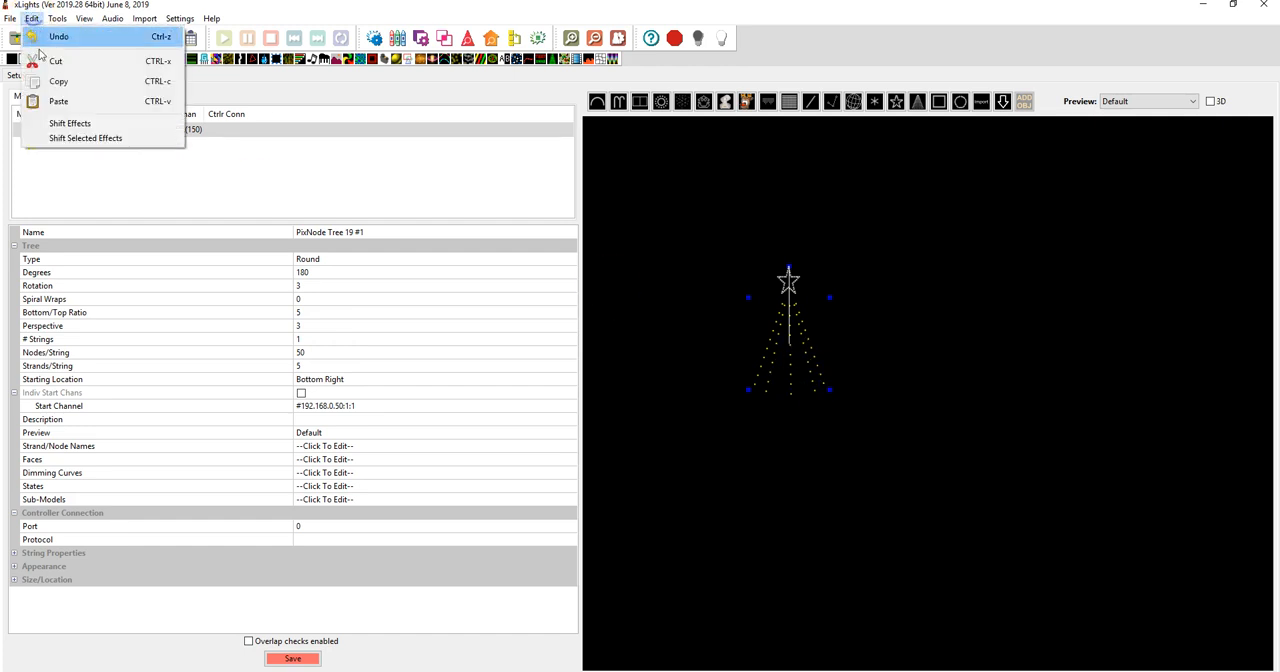
{"action": "left_click", "coordinate": [829, 360]}
{"action": "left_click", "coordinate": [806, 362]}
{"action": "key", "text": "ctrl+v"}
{"action": "left_click", "coordinate": [831, 377]}
{"action": "left_click_drag", "start_coordinate": [823, 400], "coordinate": [826, 397]}
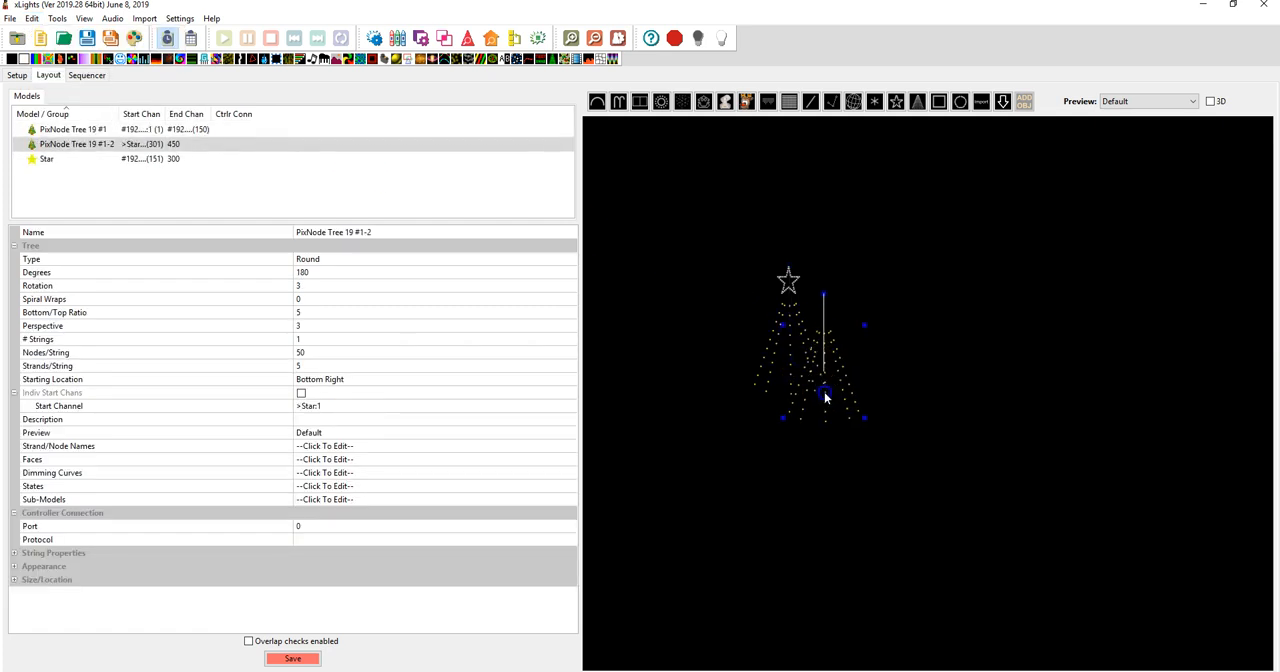
{"action": "left_click_drag", "start_coordinate": [884, 370], "coordinate": [1023, 362]}
{"action": "key", "text": "ctrl+v"}
{"action": "key", "text": "ctrl+v"}
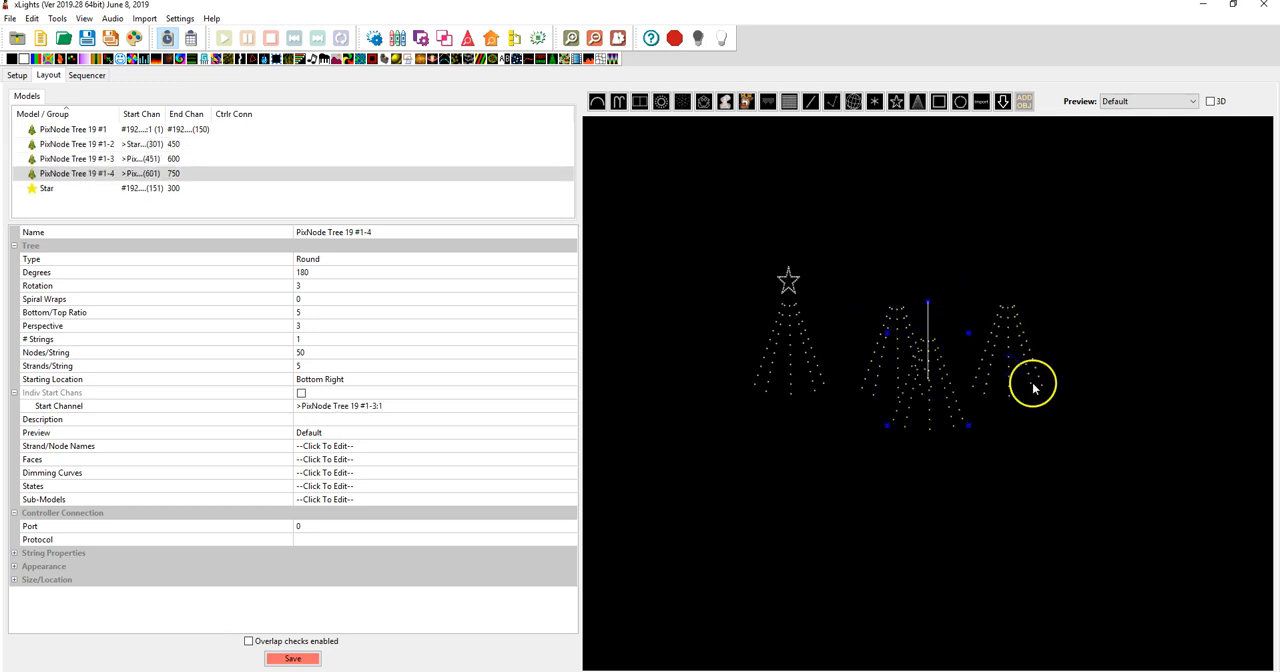
{"action": "left_click_drag", "start_coordinate": [929, 417], "coordinate": [1111, 388]}
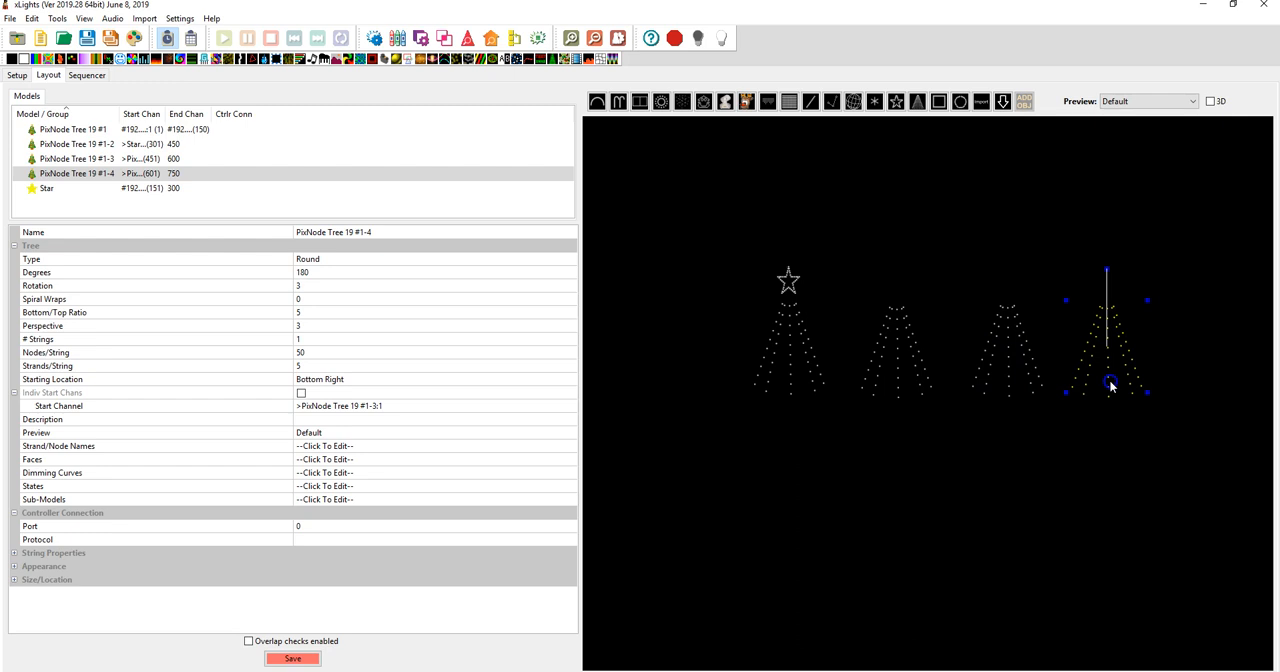
Set the start channel of PixNode Tree 19 #1-2 to channel 1 after the end of model PixNode Tree 19 #1
{"action": "left_click", "coordinate": [897, 360]}
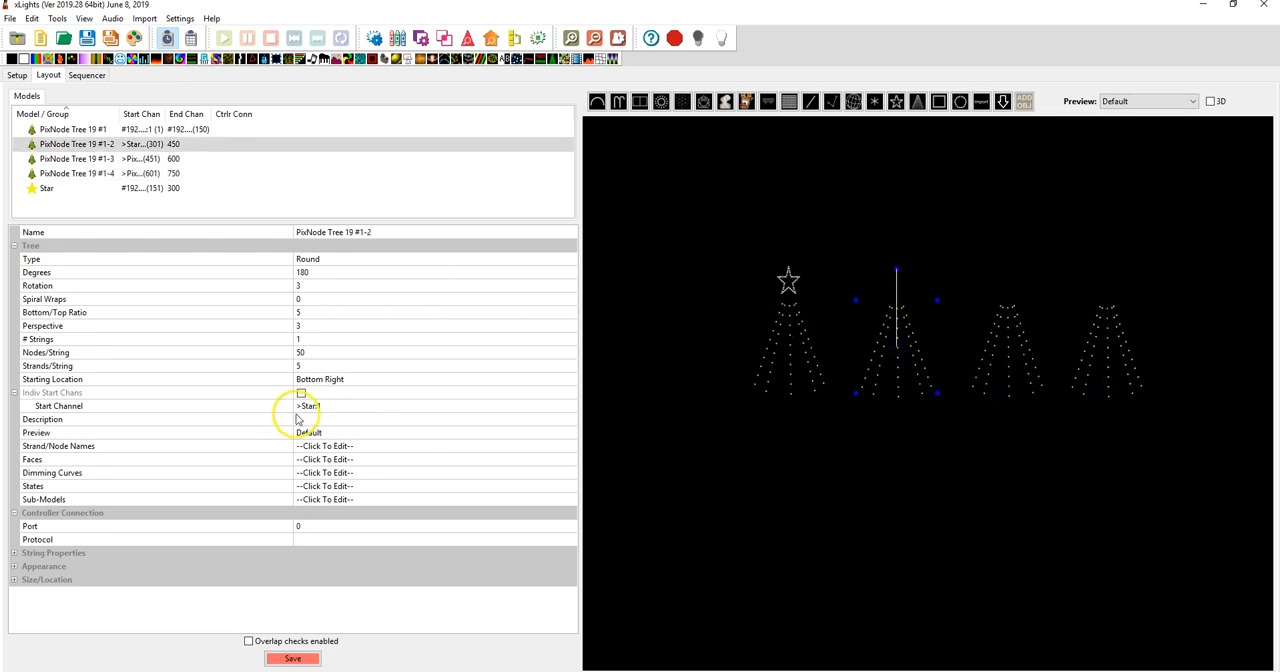
{"action": "left_click", "coordinate": [333, 410]}
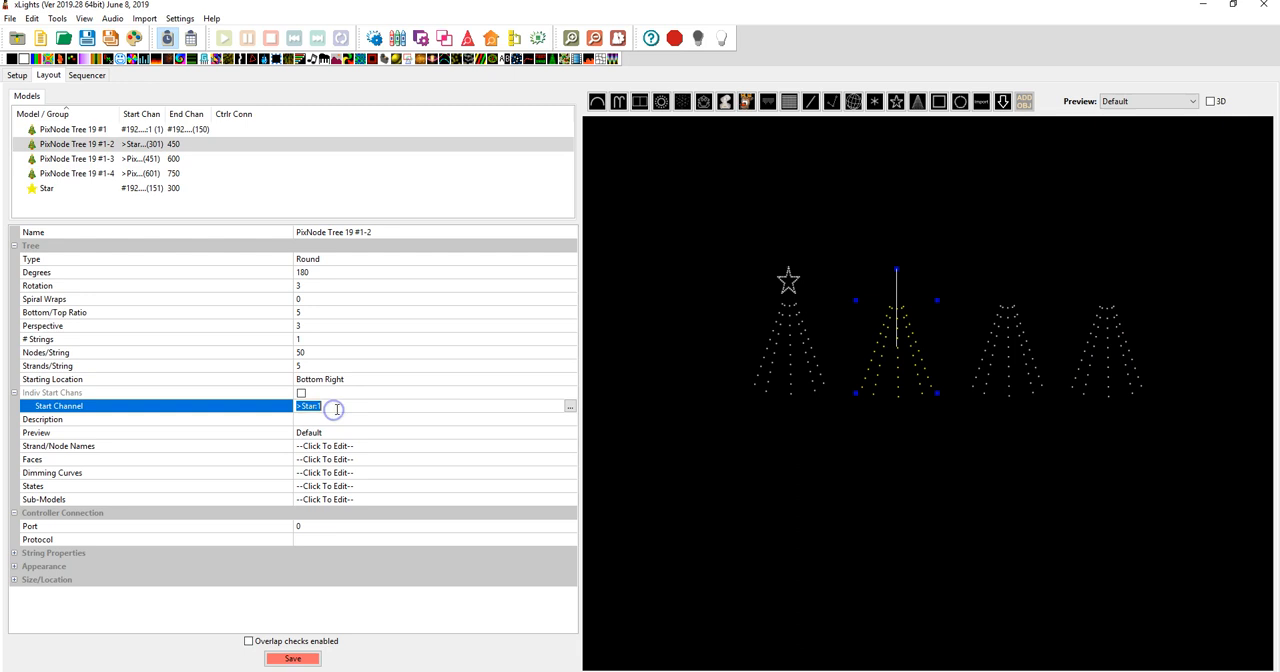
{"action": "left_click", "coordinate": [571, 405]}
{"action": "left_click", "coordinate": [195, 196]}
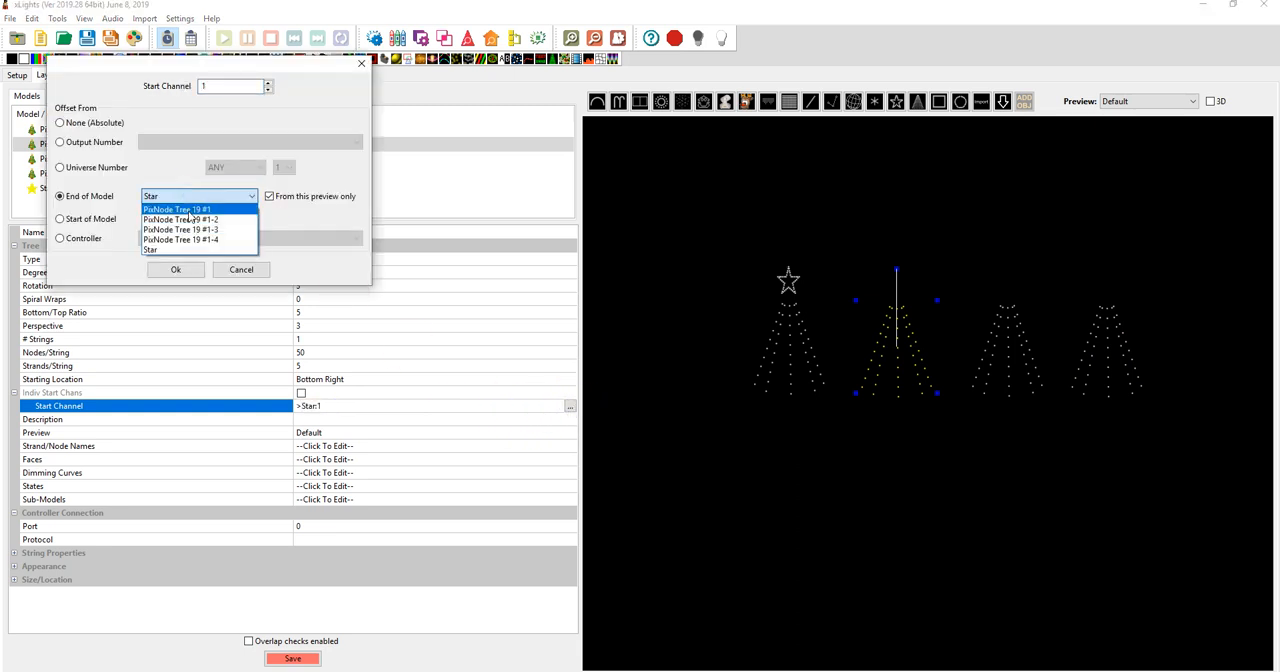
{"action": "left_click", "coordinate": [190, 210]}
{"action": "left_click", "coordinate": [165, 272]}
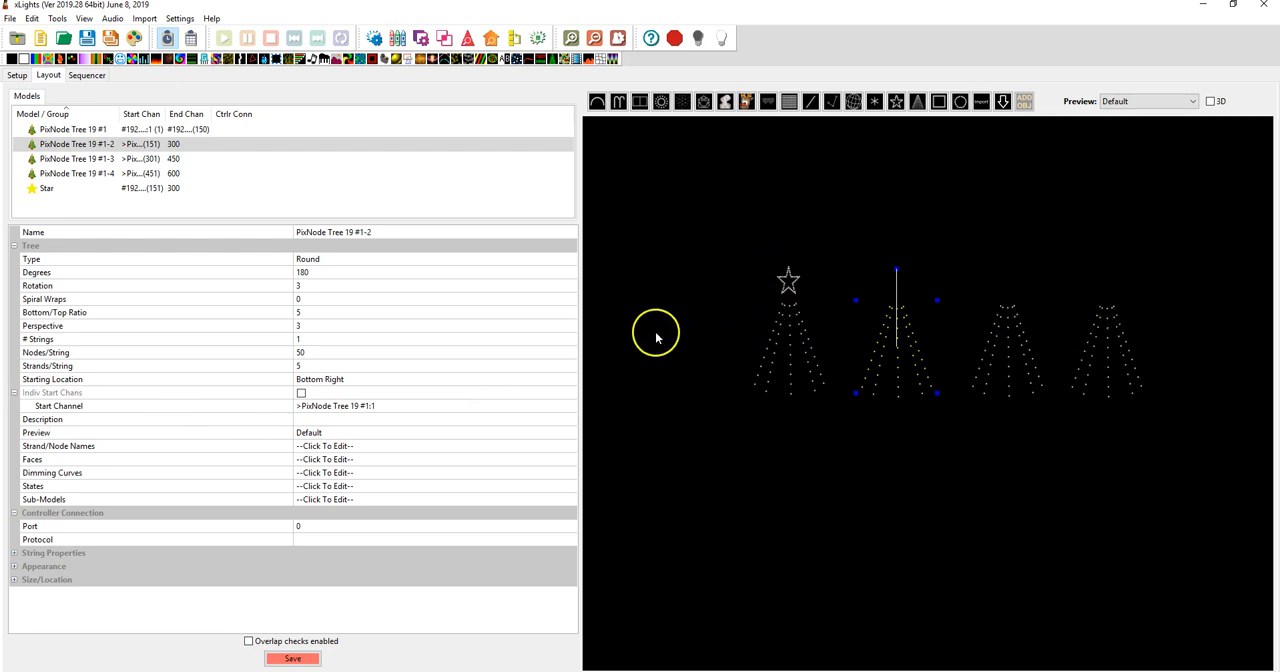
Delete the three duplicated trees from the preview together
{"action": "left_click_drag", "start_coordinate": [1167, 423], "coordinate": [850, 277]}
{"action": "key", "text": "Delete"}
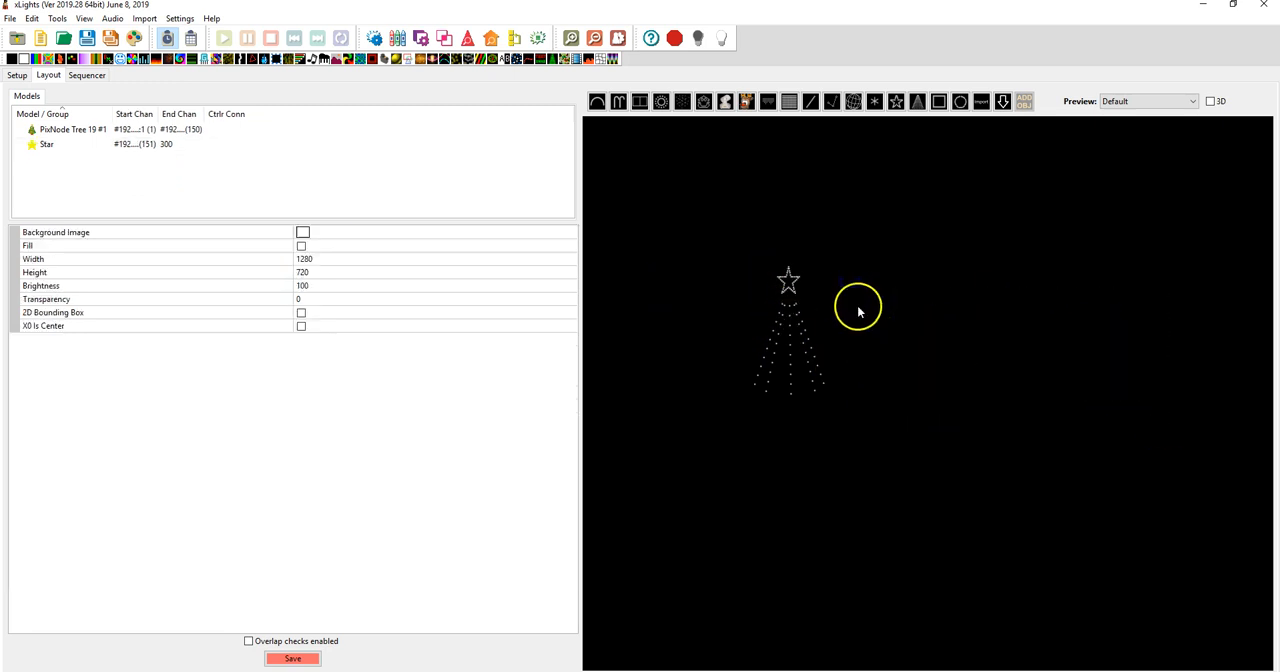
Check the large 180 degree tree's node count in the browser's tree specifications table and set PixNode Tree 19 #1 to 102 nodes per string in xLights
{"action": "left_click", "coordinate": [793, 343]}
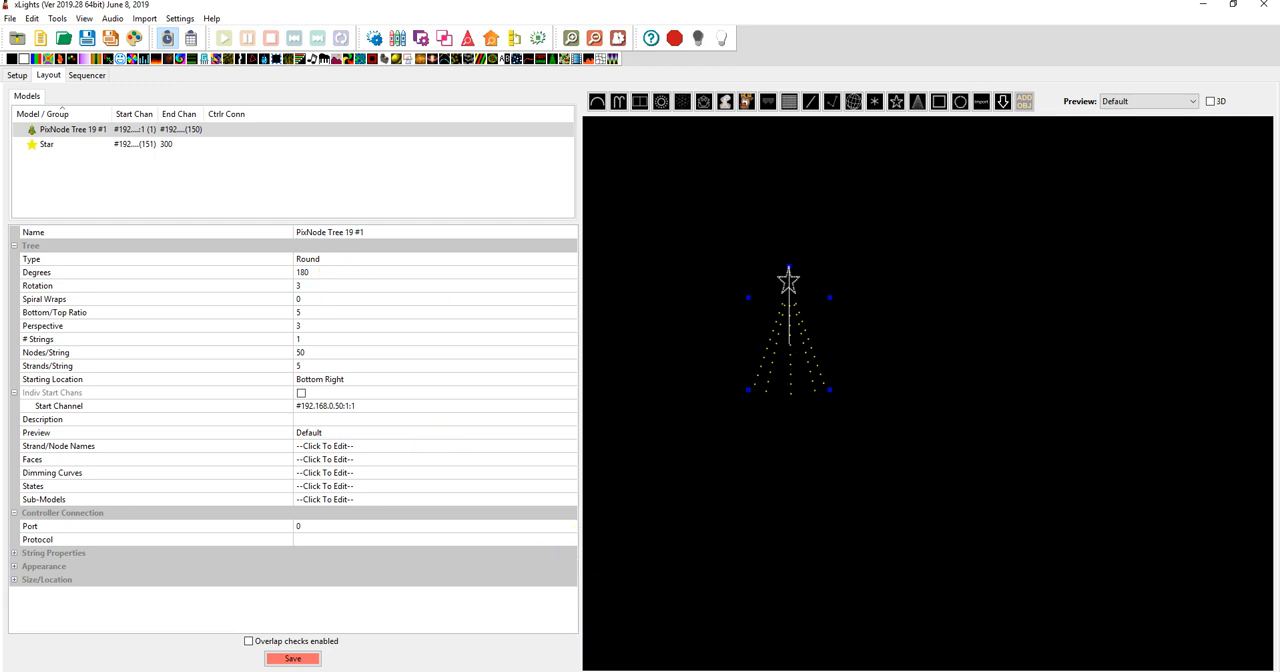
{"action": "left_click", "coordinate": [628, 670]}
{"action": "left_click_drag", "start_coordinate": [753, 388], "coordinate": [678, 390]}
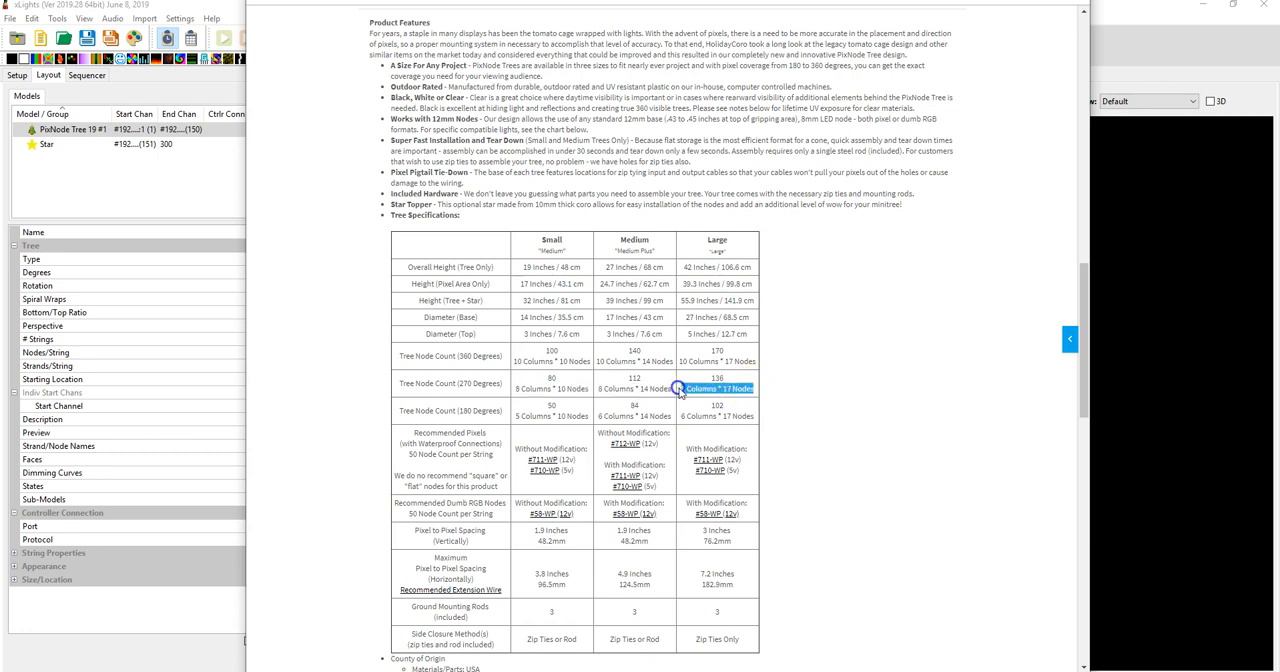
{"action": "left_click_drag", "start_coordinate": [751, 417], "coordinate": [673, 418]}
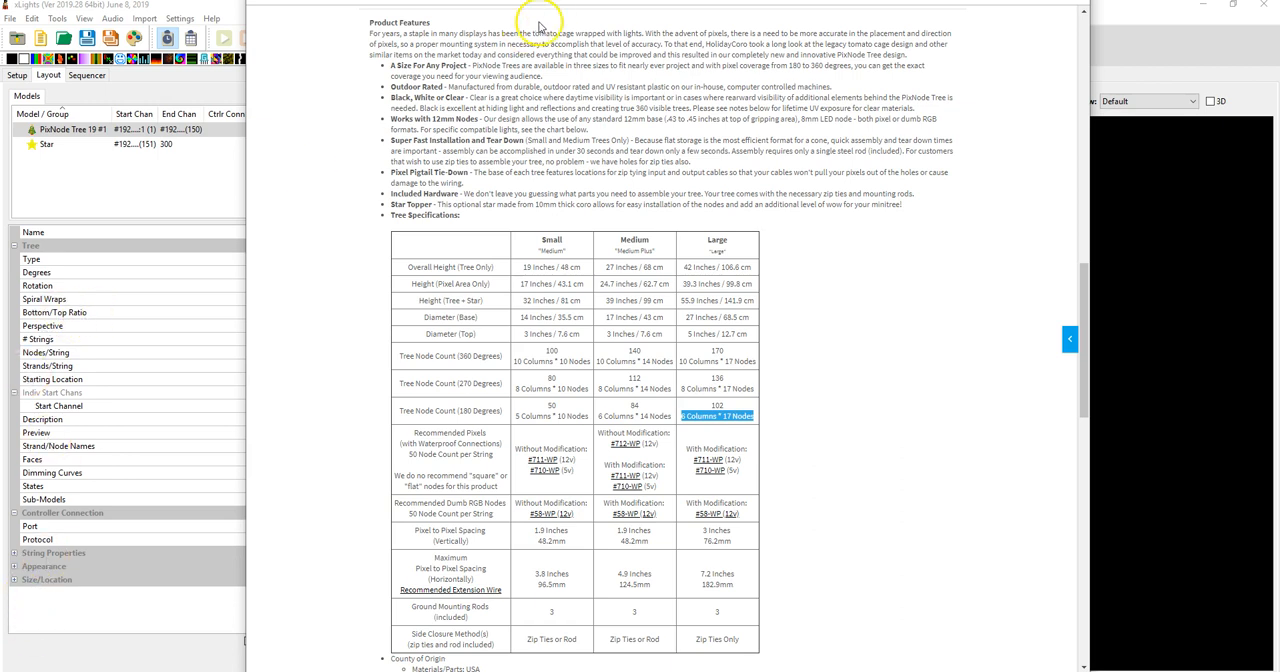
{"action": "left_click", "coordinate": [127, 326]}
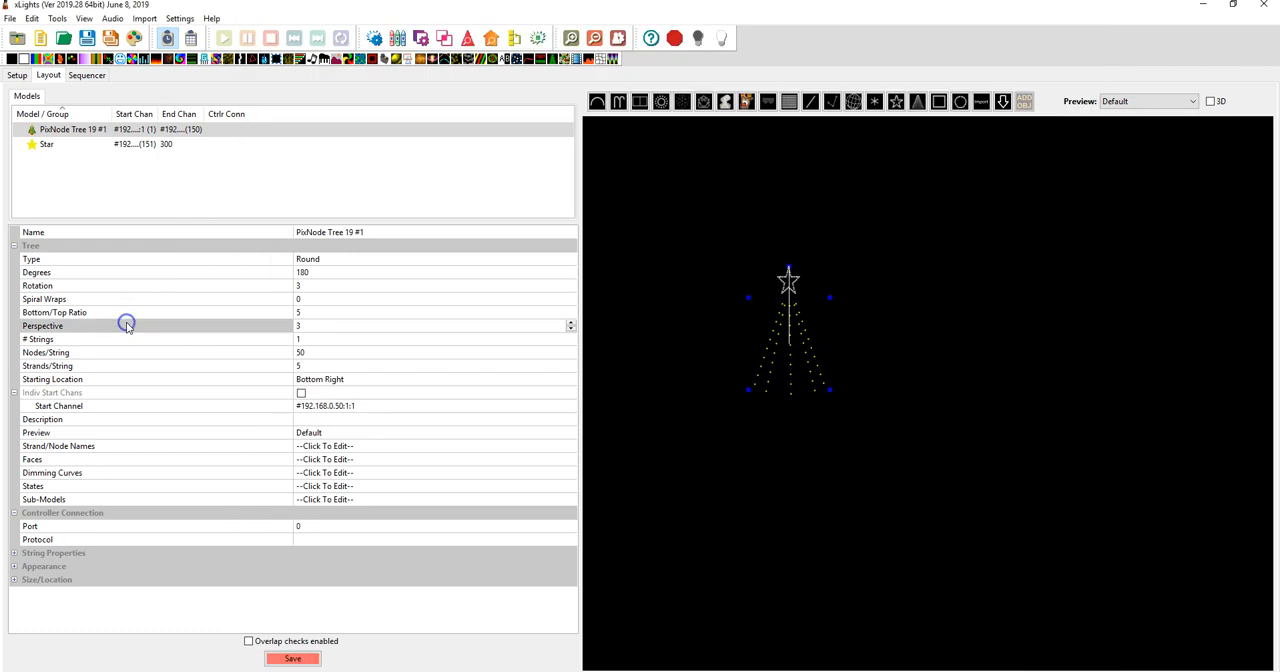
{"action": "left_click", "coordinate": [316, 354]}
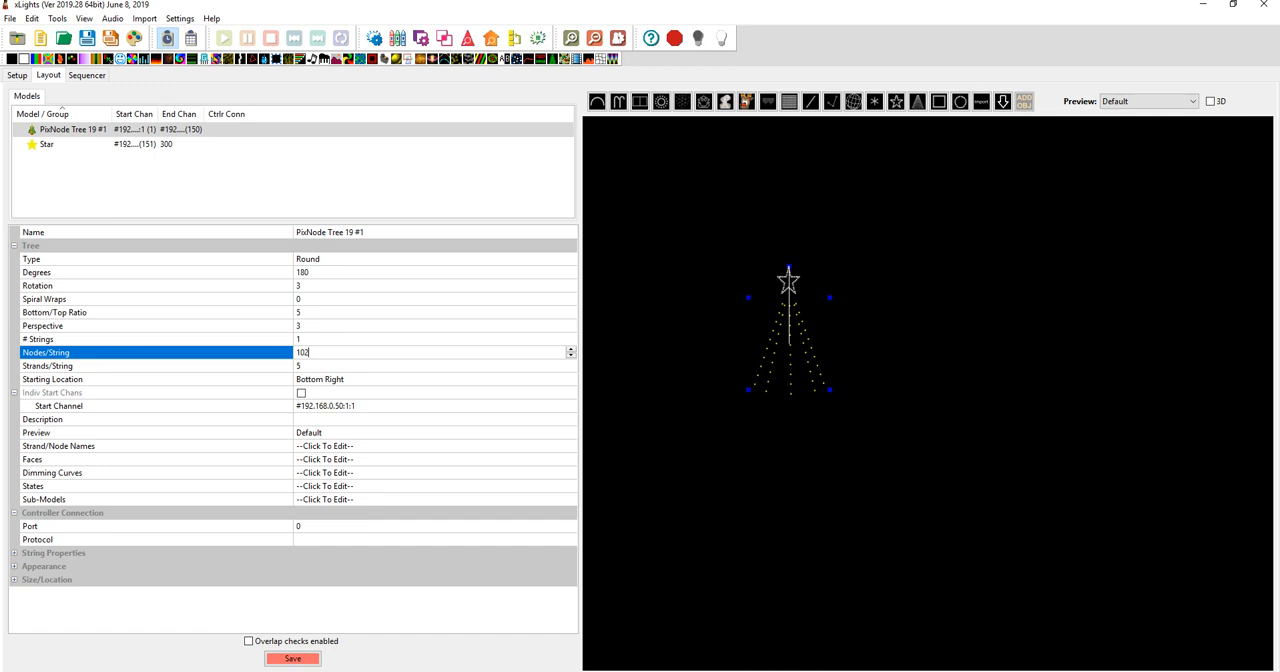
{"action": "type", "text": "102"}
{"action": "left_click", "coordinate": [316, 366]}
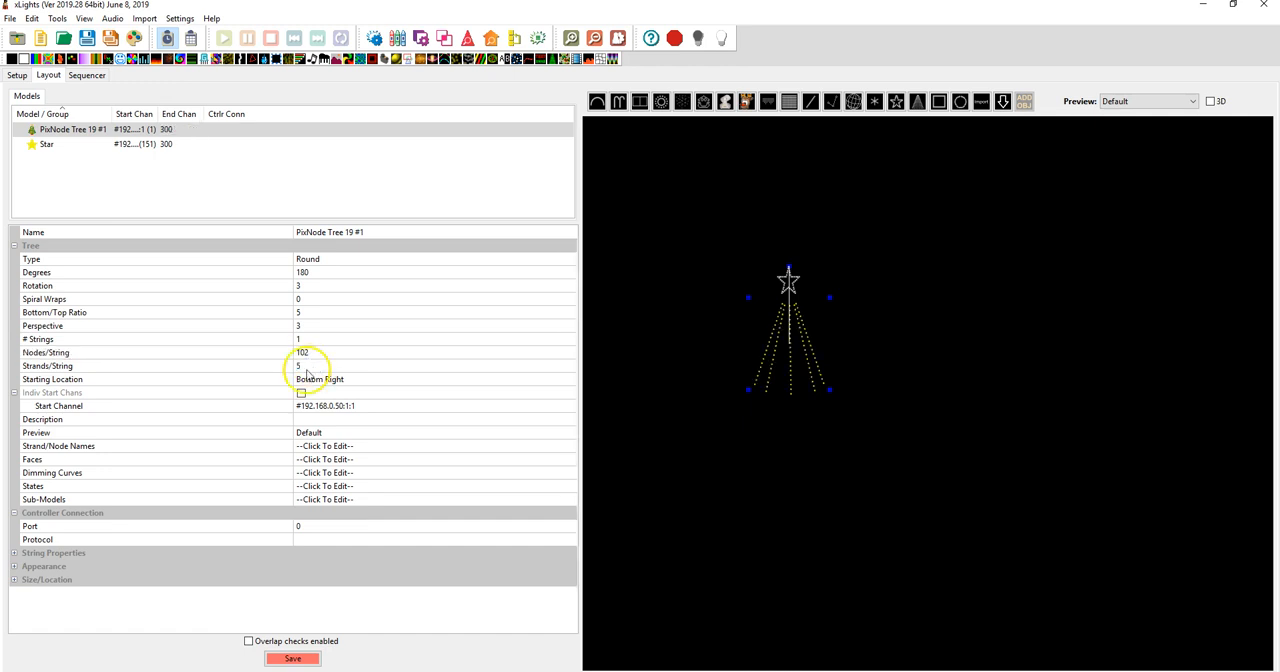
Recheck the large 180 degree tree's column count in the specifications table and set the tree's strands per string to 6 in xLights
{"action": "left_click", "coordinate": [626, 670]}
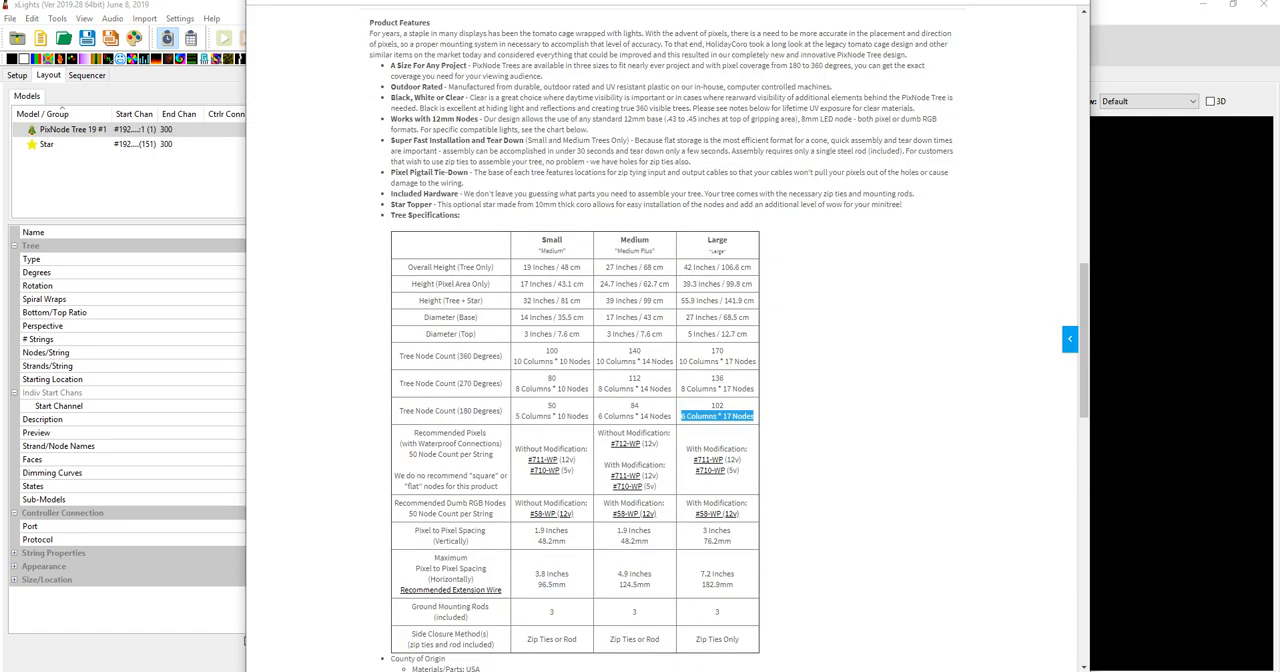
{"action": "left_click", "coordinate": [626, 670]}
{"action": "left_click", "coordinate": [314, 365]}
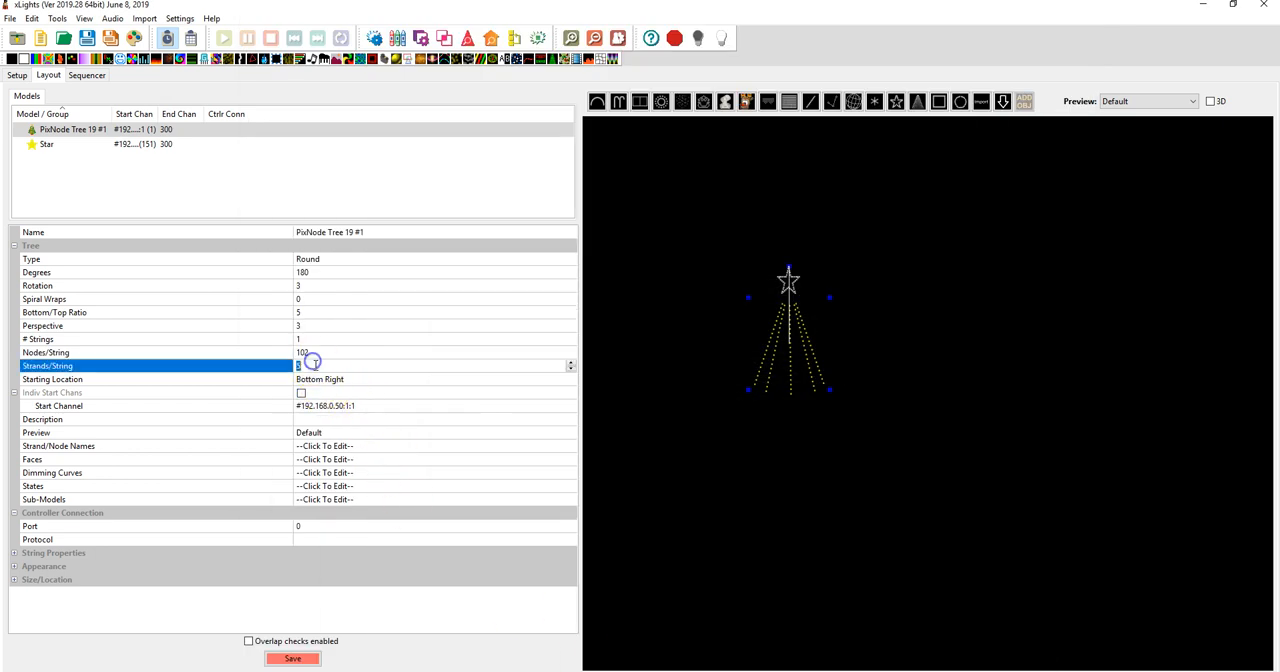
{"action": "type", "text": "6"}
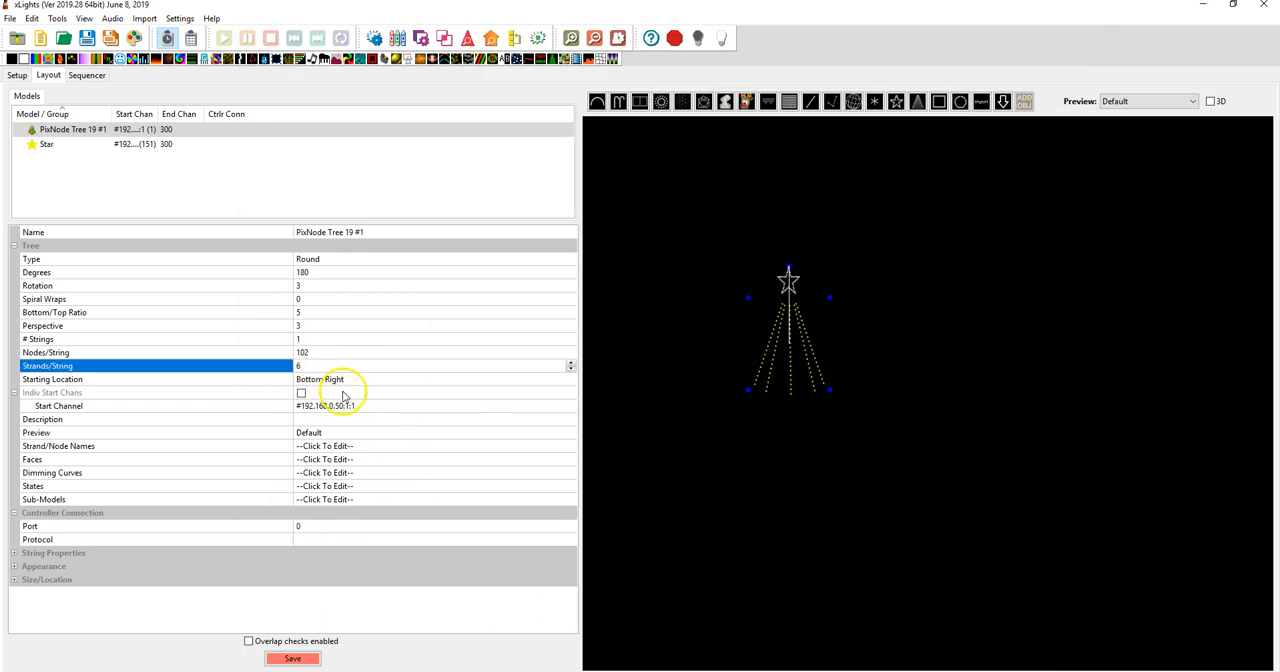
{"action": "left_click", "coordinate": [342, 394]}
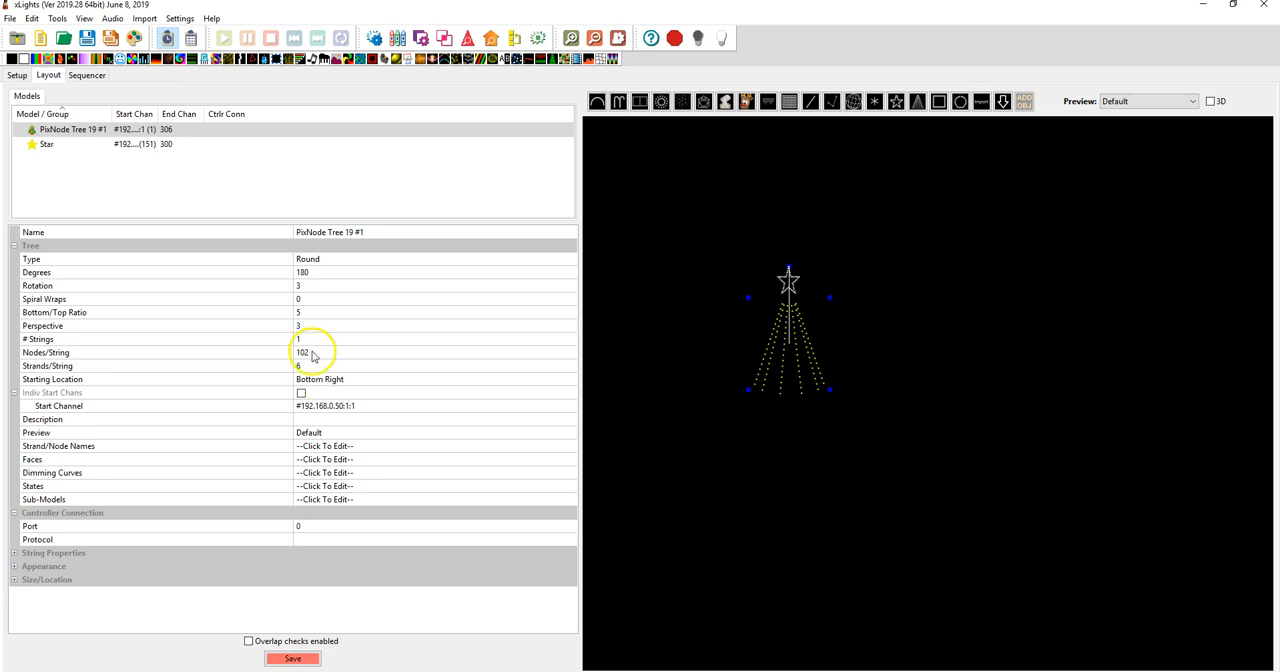
Examine the tree's enlarged wiring view and compare its node path with the 778-19 wiring diagram in Photos, then close the view
{"action": "right_click", "coordinate": [783, 360]}
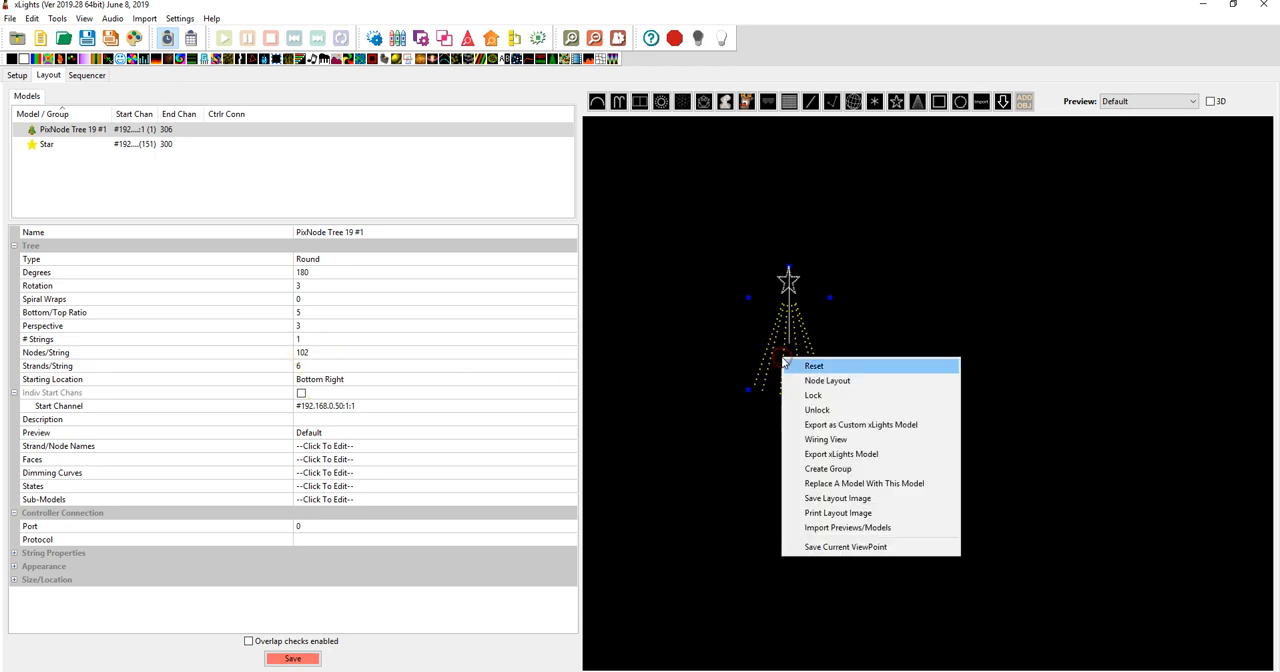
{"action": "left_click", "coordinate": [826, 439]}
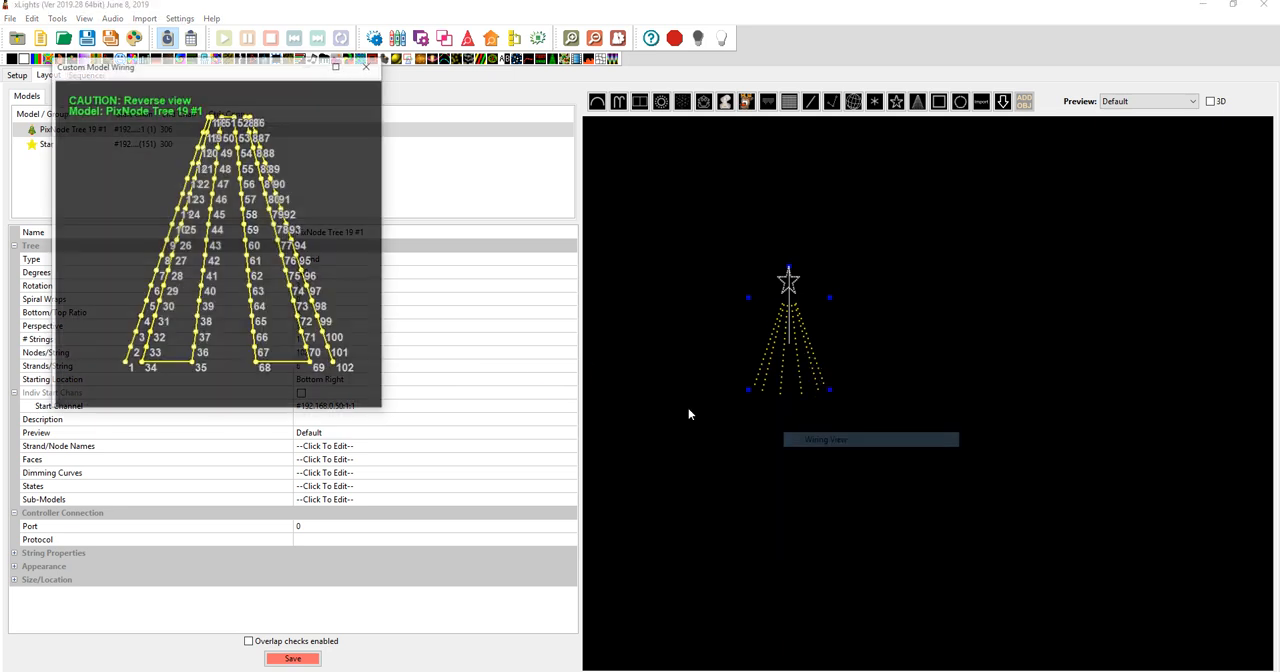
{"action": "double_click", "coordinate": [280, 65]}
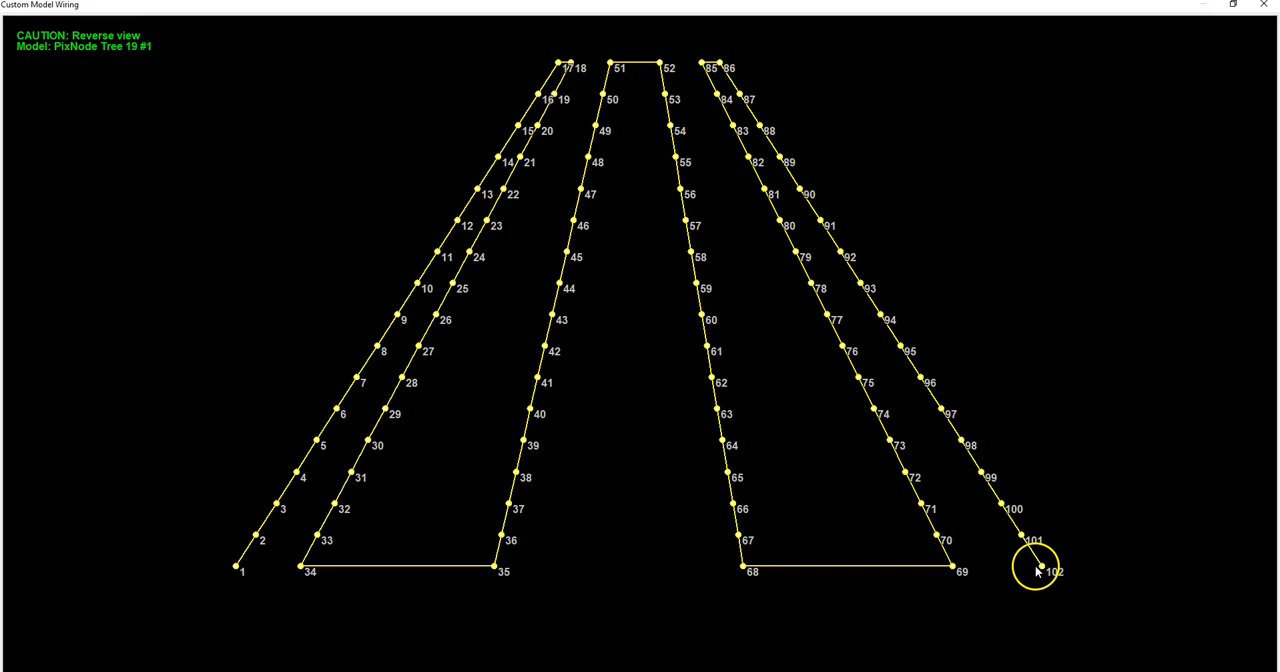
{"action": "key", "text": "alt+Tab"}
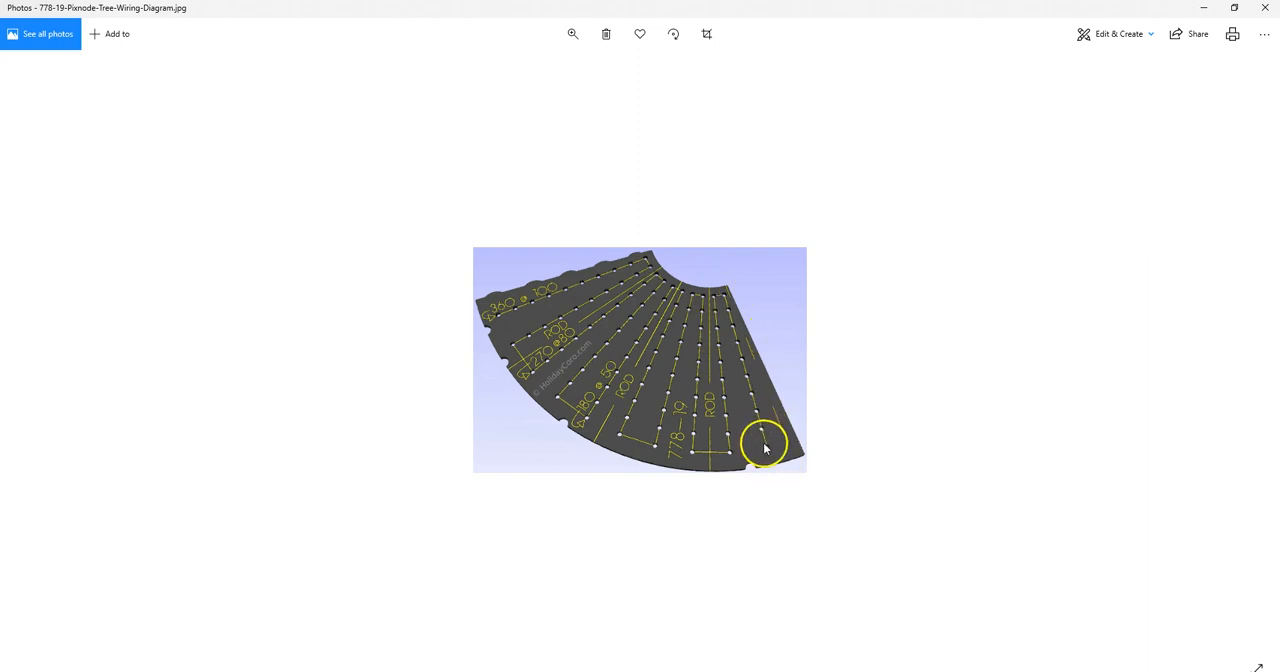
{"action": "left_click", "coordinate": [1206, 10]}
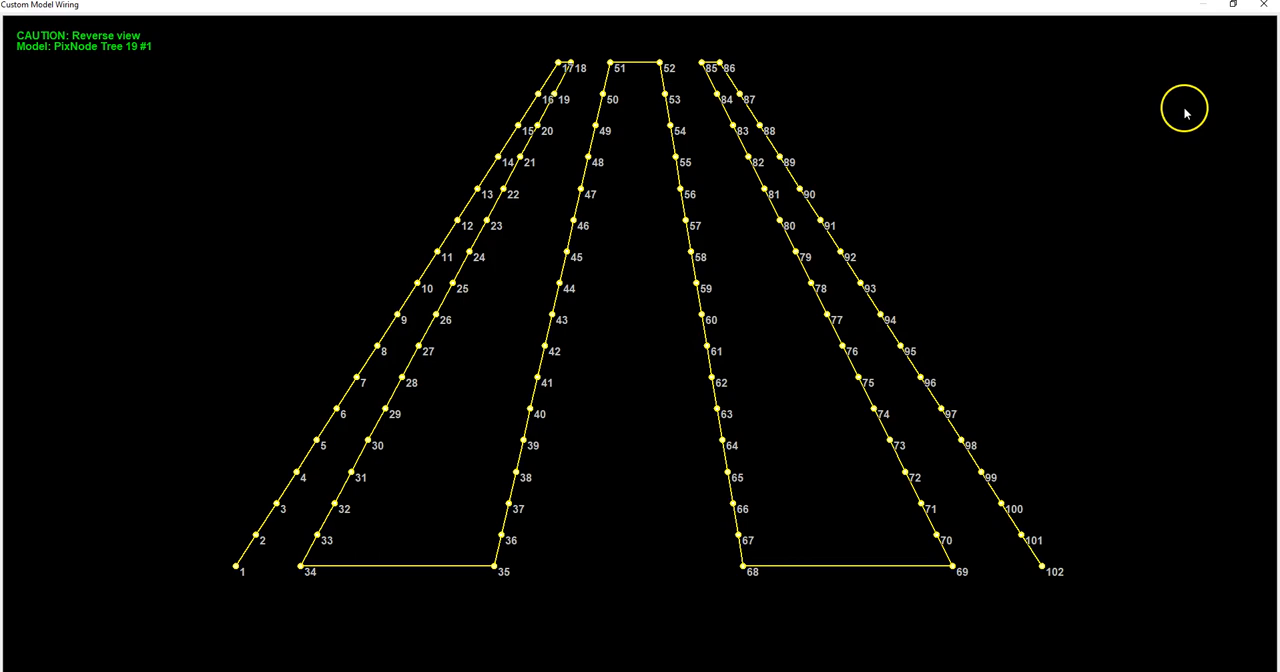
{"action": "left_click", "coordinate": [1264, 5]}
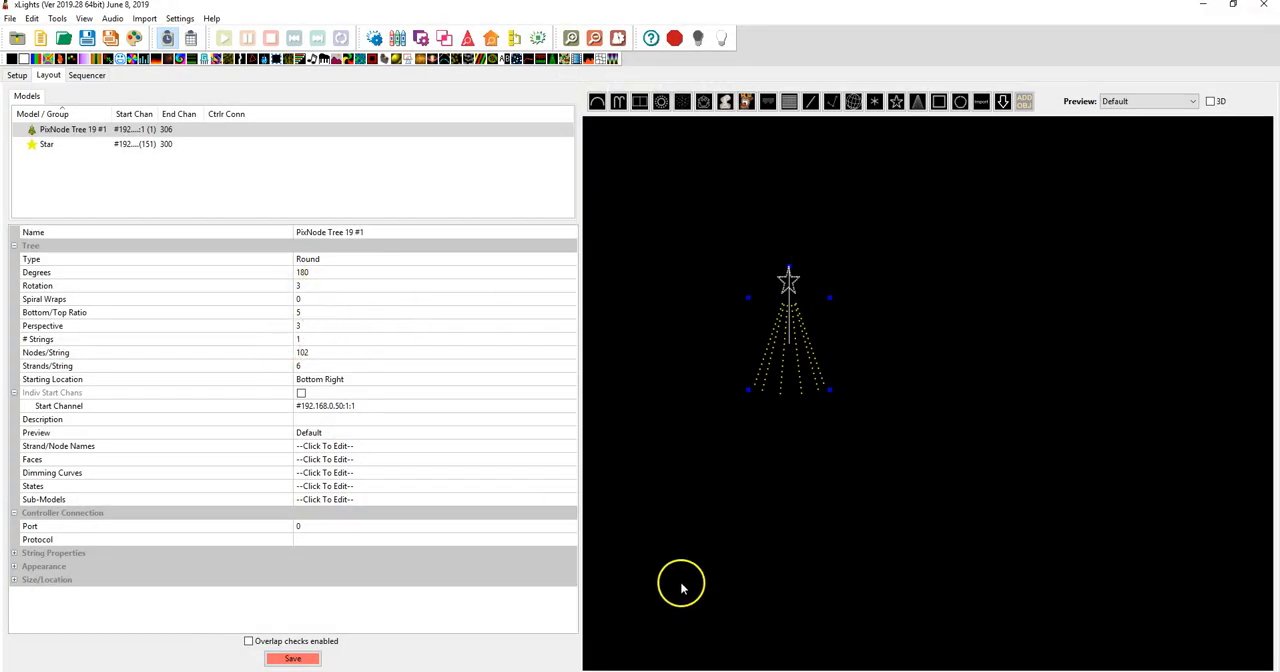
Set PixNode Tree 19 #1 to 360 degrees and 170 nodes per string, checking the large tree's node count in the browser's specifications table
{"action": "left_click", "coordinate": [317, 272]}
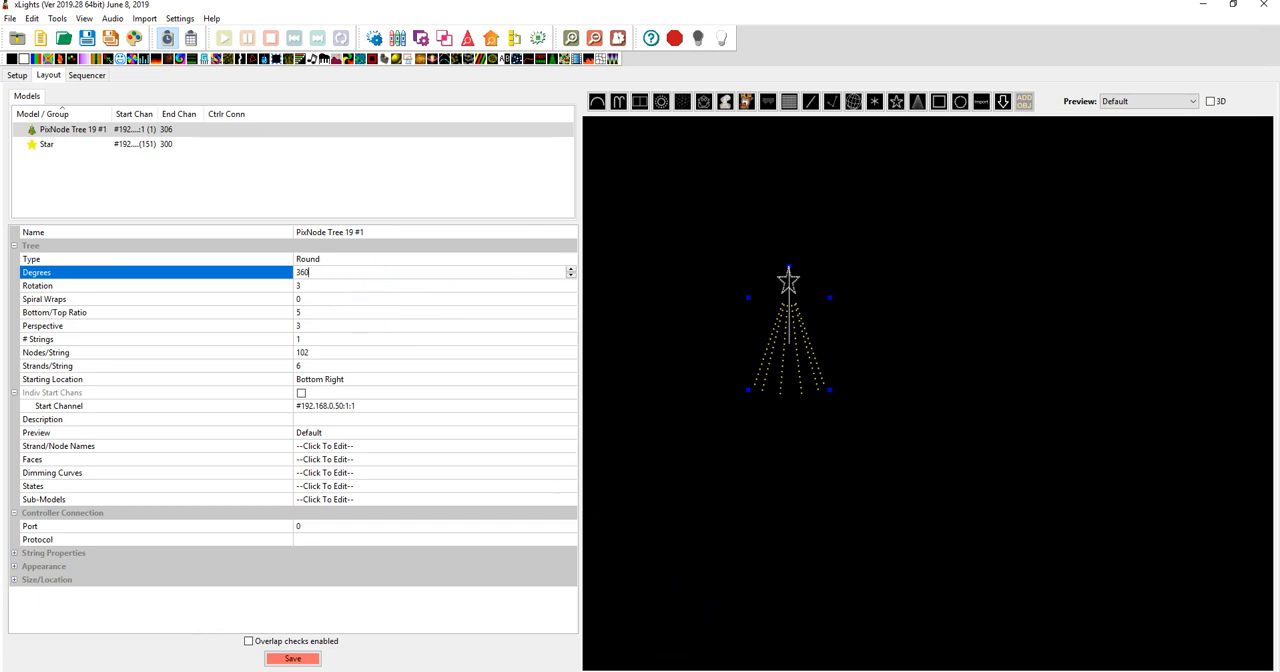
{"action": "left_click", "coordinate": [750, 670]}
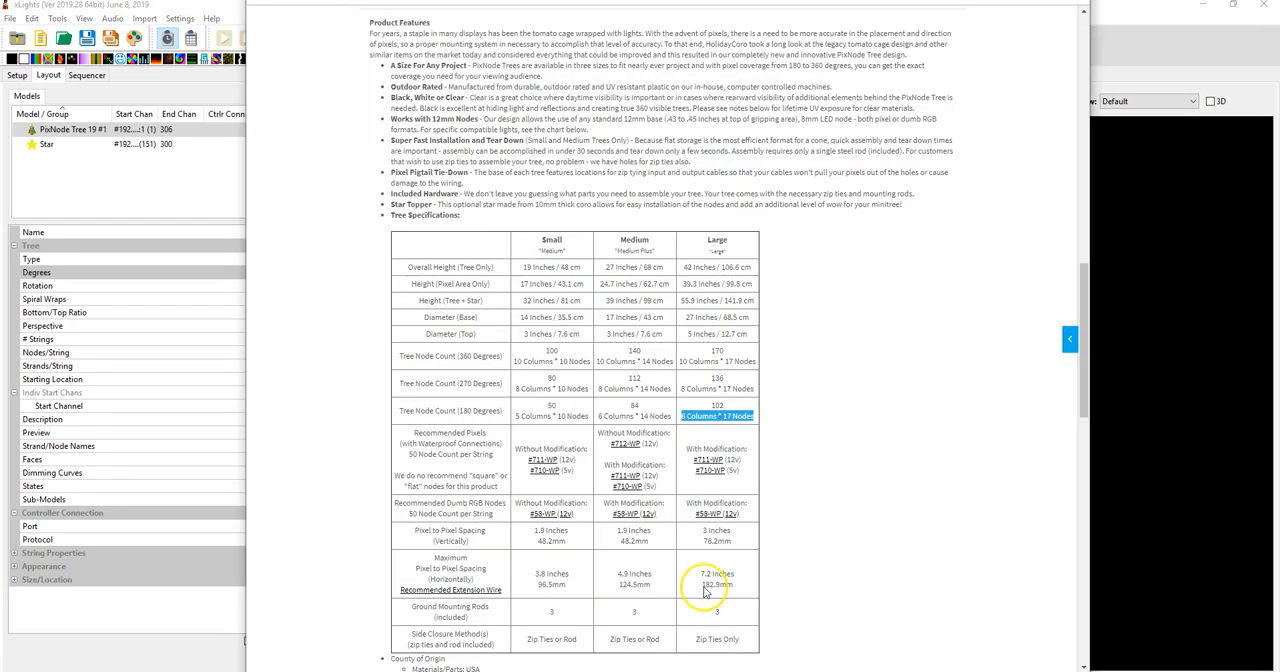
{"action": "left_click", "coordinate": [728, 353]}
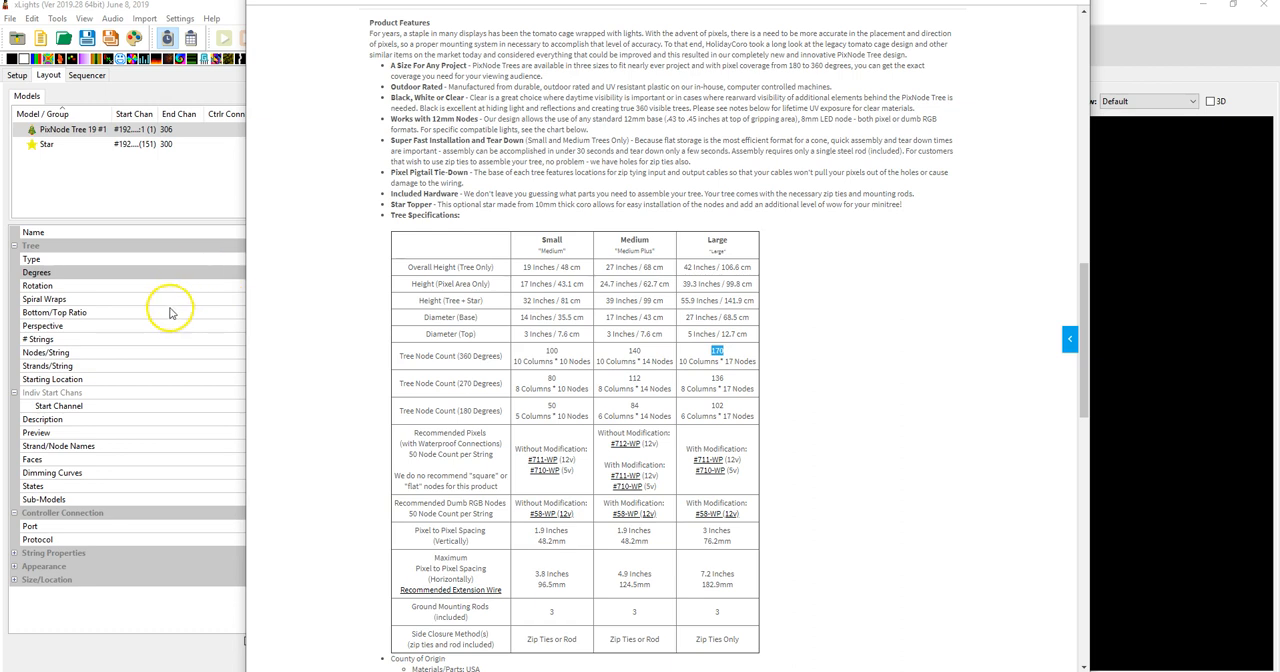
{"action": "left_click", "coordinate": [135, 207]}
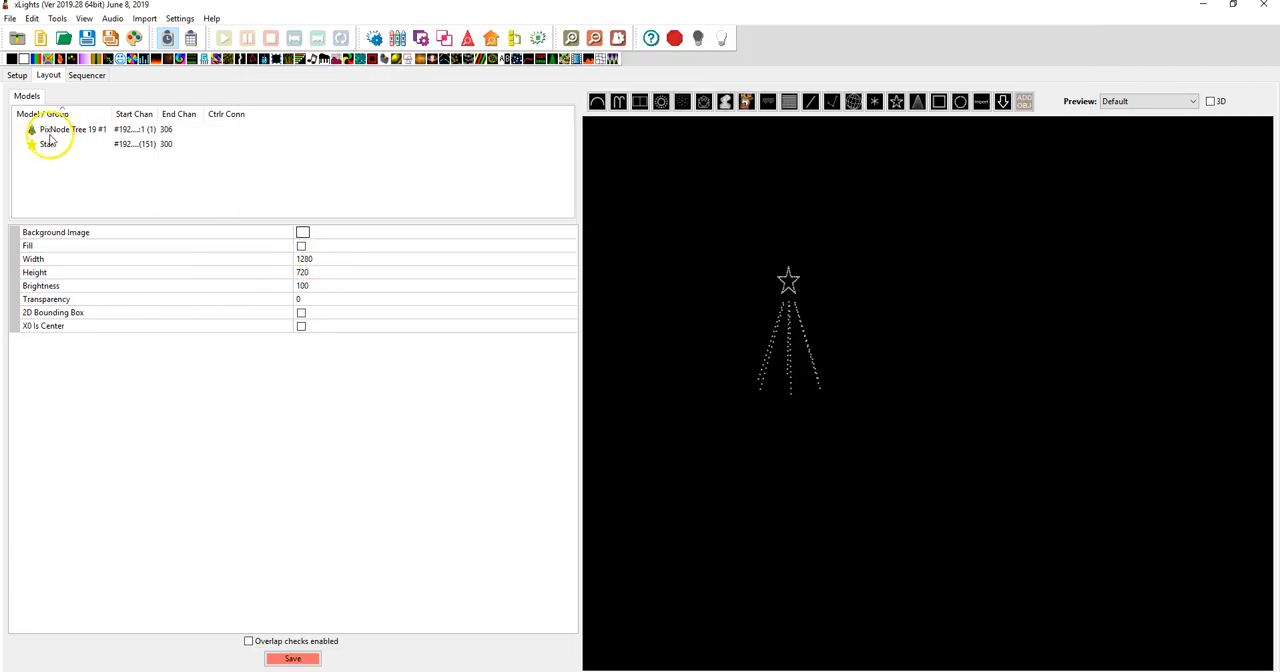
{"action": "left_click", "coordinate": [45, 130]}
{"action": "left_click", "coordinate": [310, 355]}
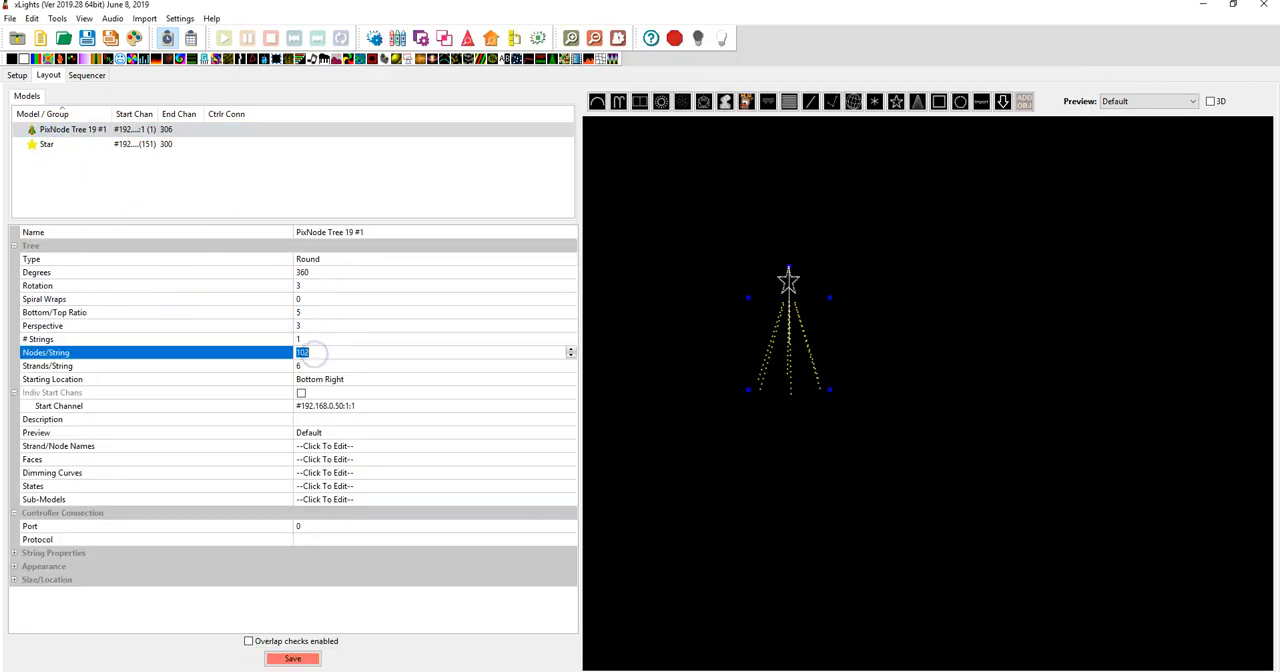
{"action": "type", "text": "170"}
Recheck the large 360 degree tree's column count in the browser's specifications table and set the tree's strands per string to 10 in xLights
{"action": "left_click", "coordinate": [316, 366]}
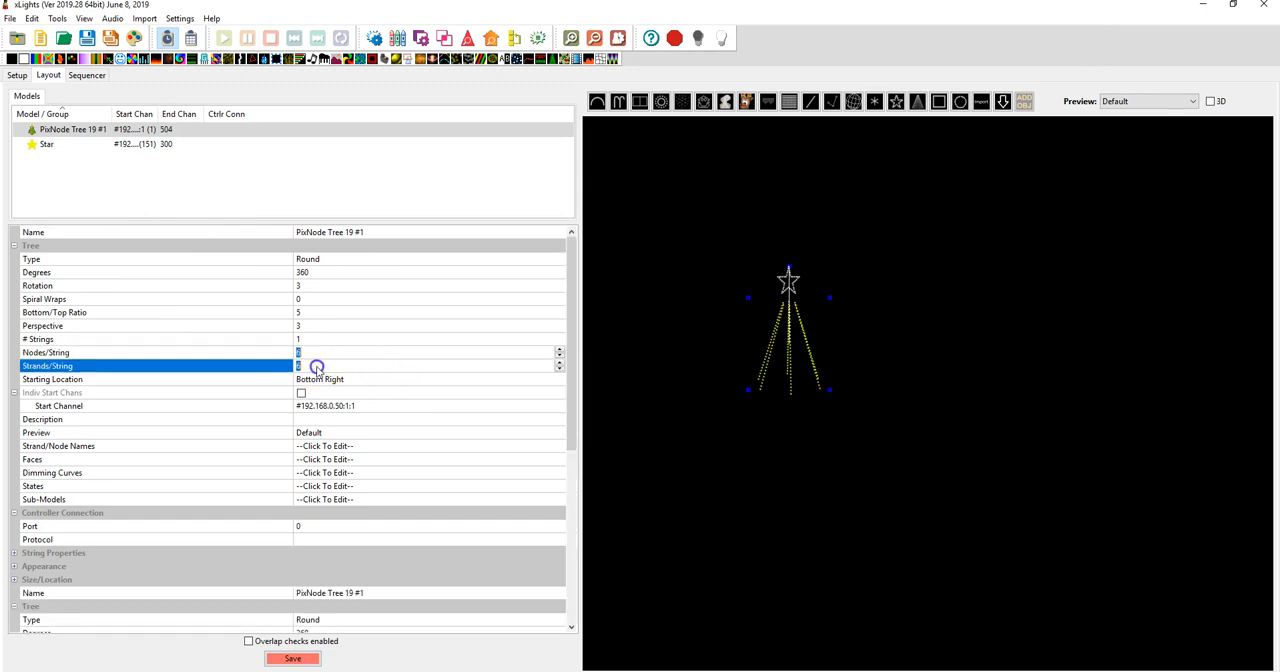
{"action": "left_click", "coordinate": [316, 368]}
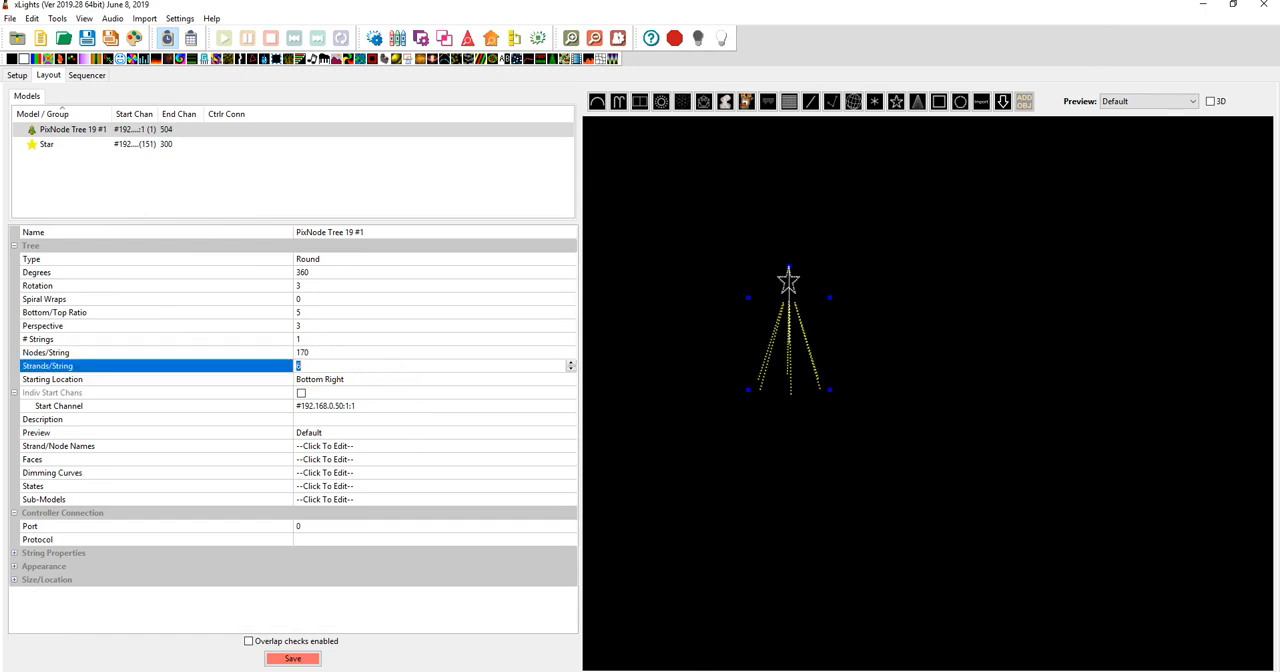
{"action": "key", "text": "alt+Tab"}
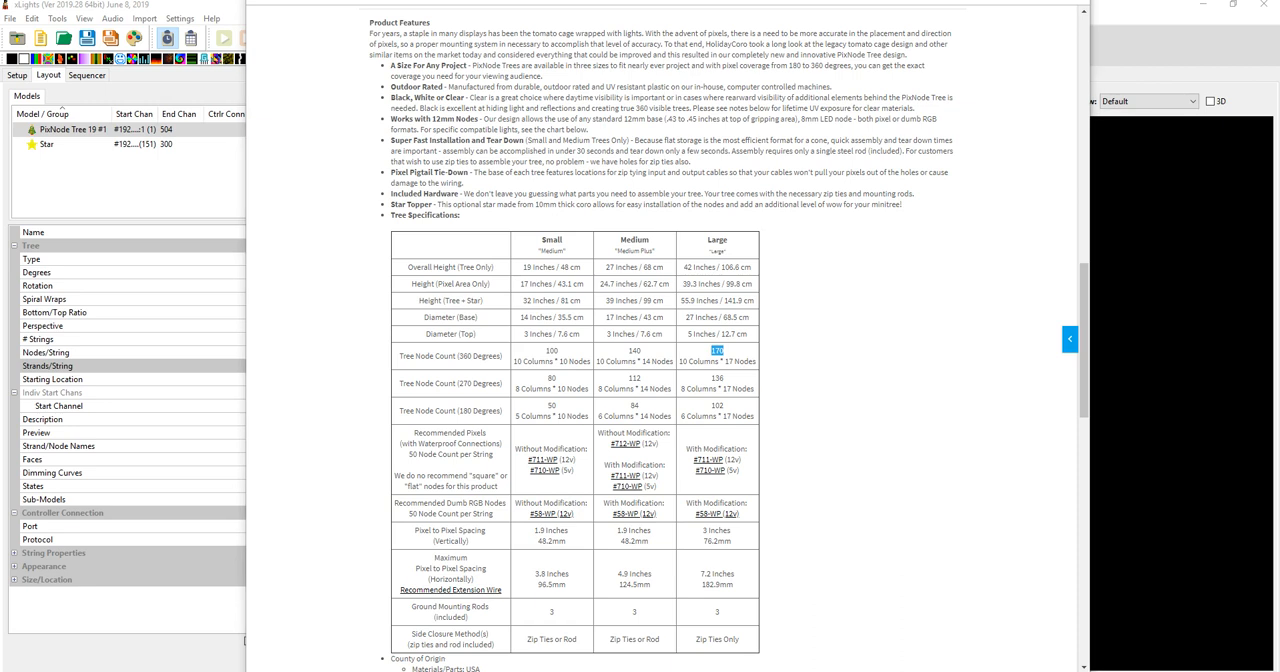
{"action": "key", "text": "alt+Tab"}
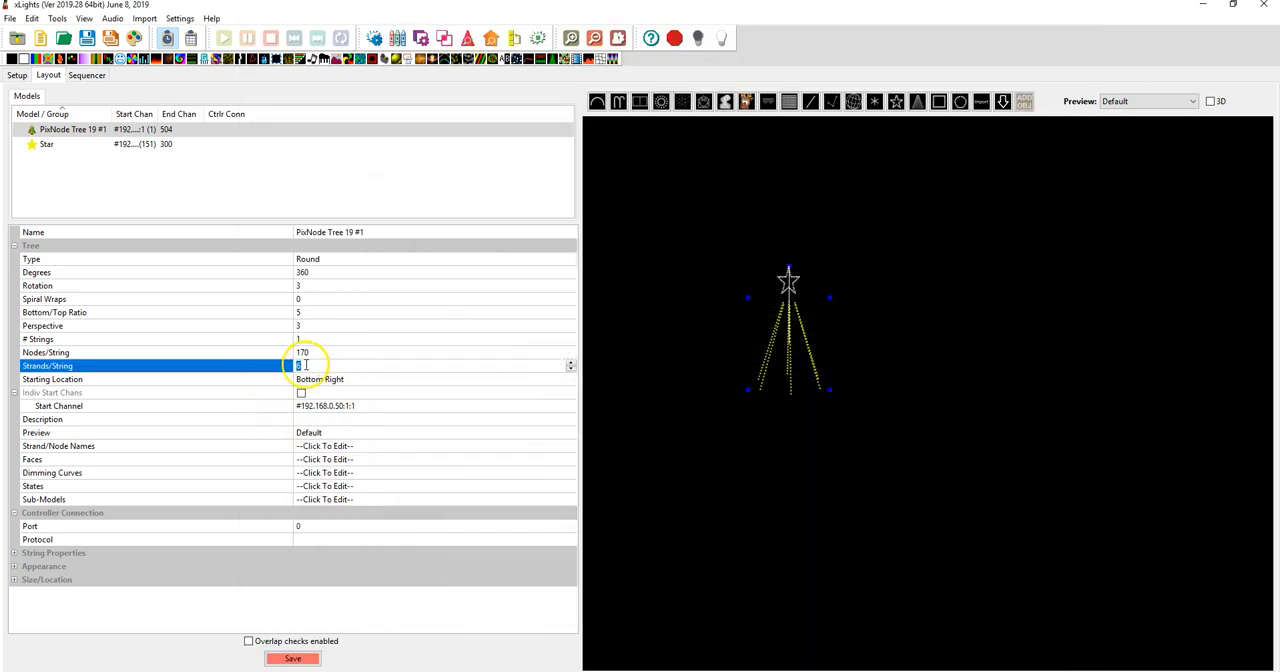
{"action": "key", "text": "Return"}
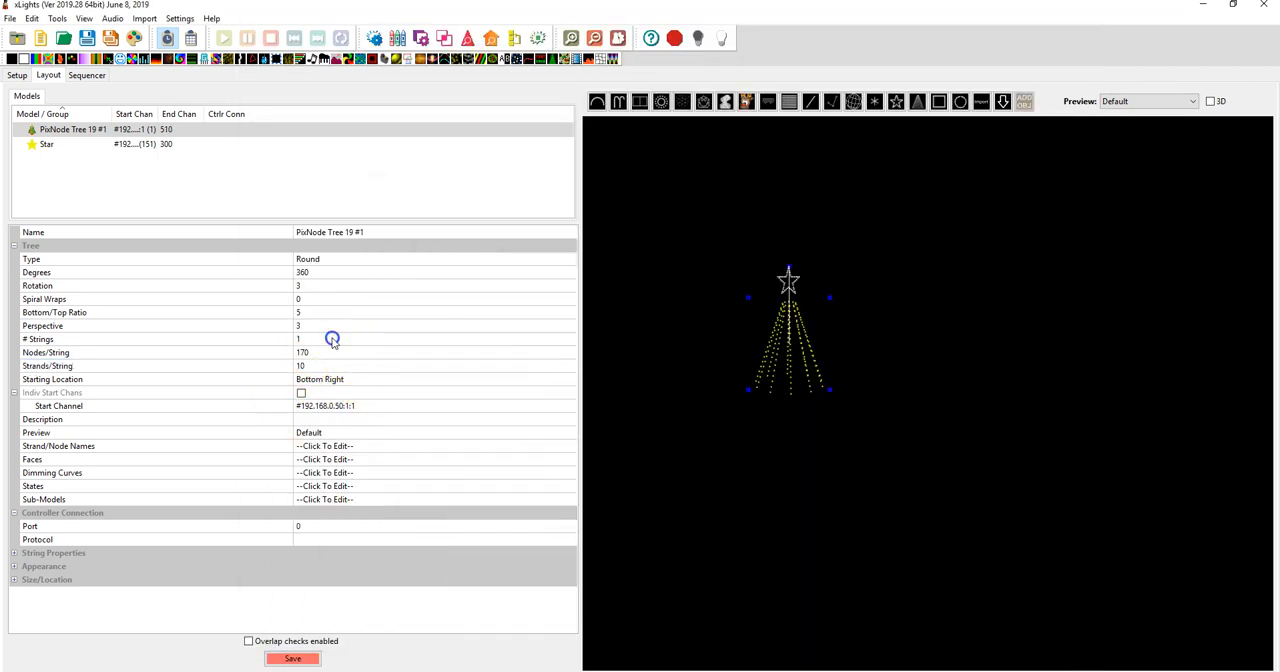
Examine the 360 degree tree's node path in an enlarged wiring view, then close the view
{"action": "right_click", "coordinate": [779, 354]}
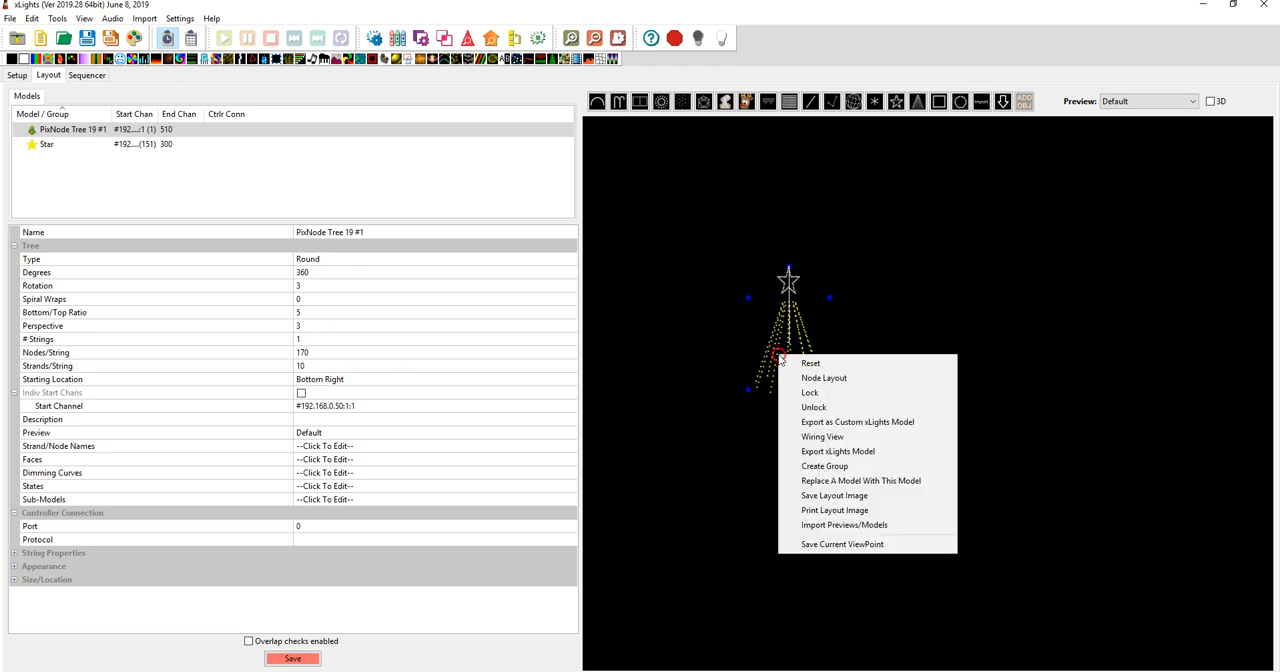
{"action": "left_click", "coordinate": [857, 437]}
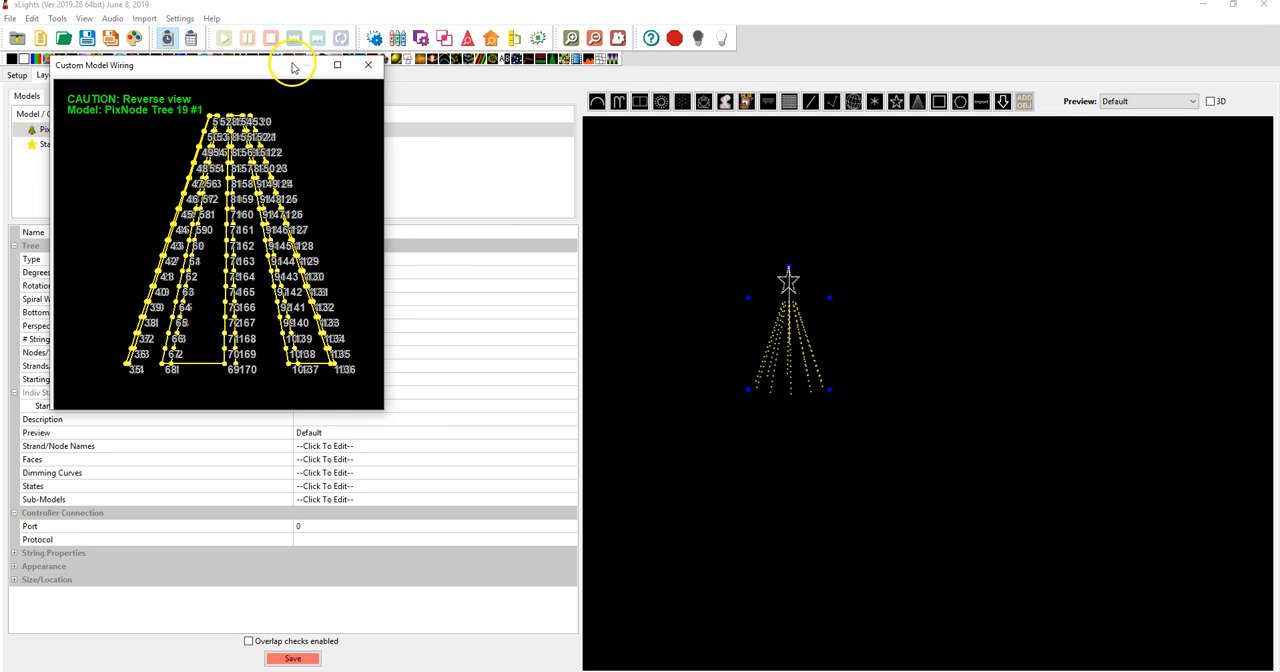
{"action": "double_click", "coordinate": [277, 67]}
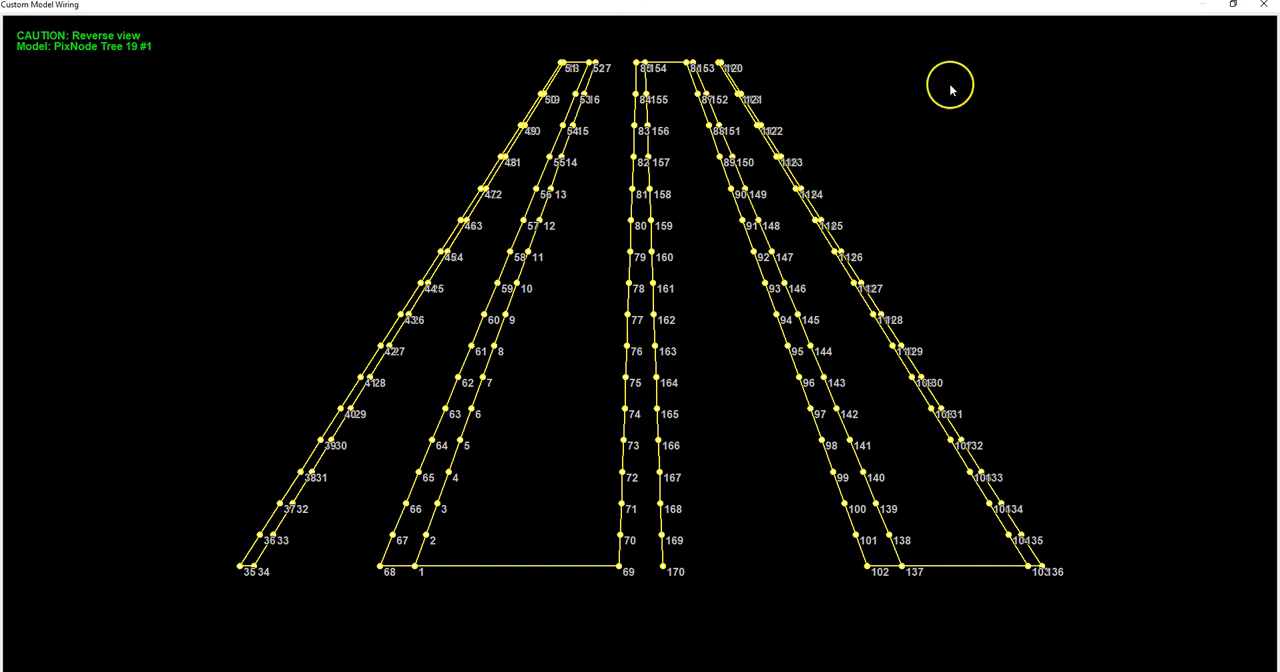
{"action": "left_click", "coordinate": [1264, 8]}
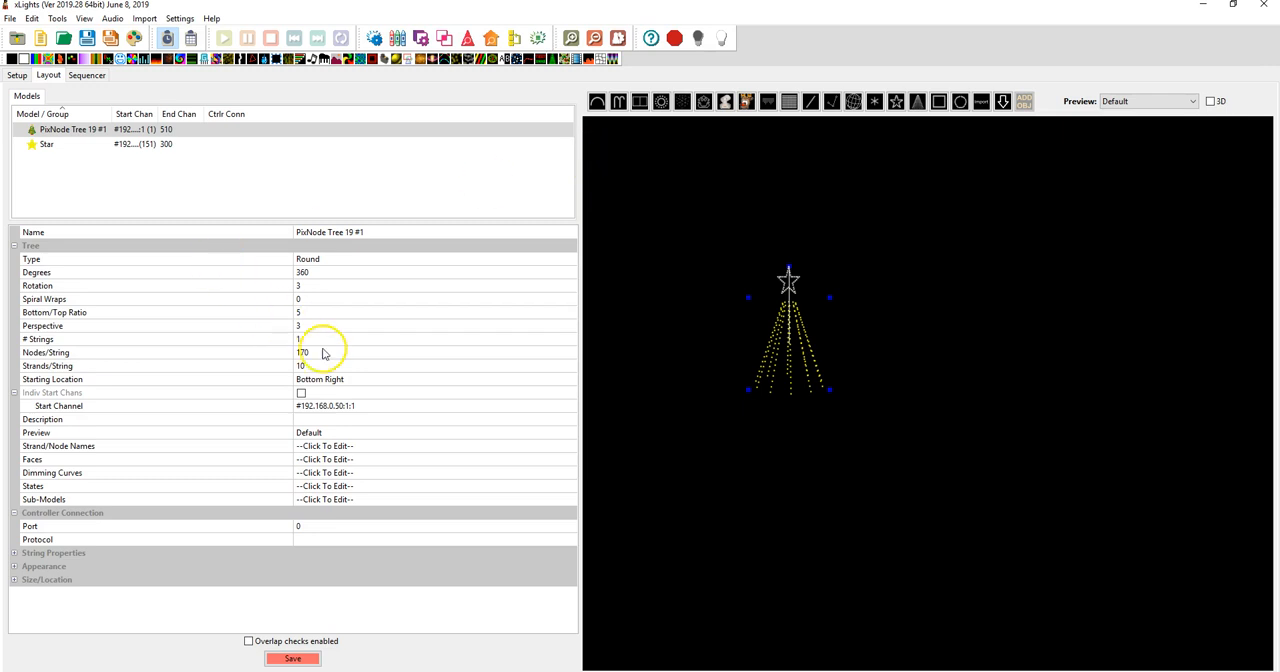